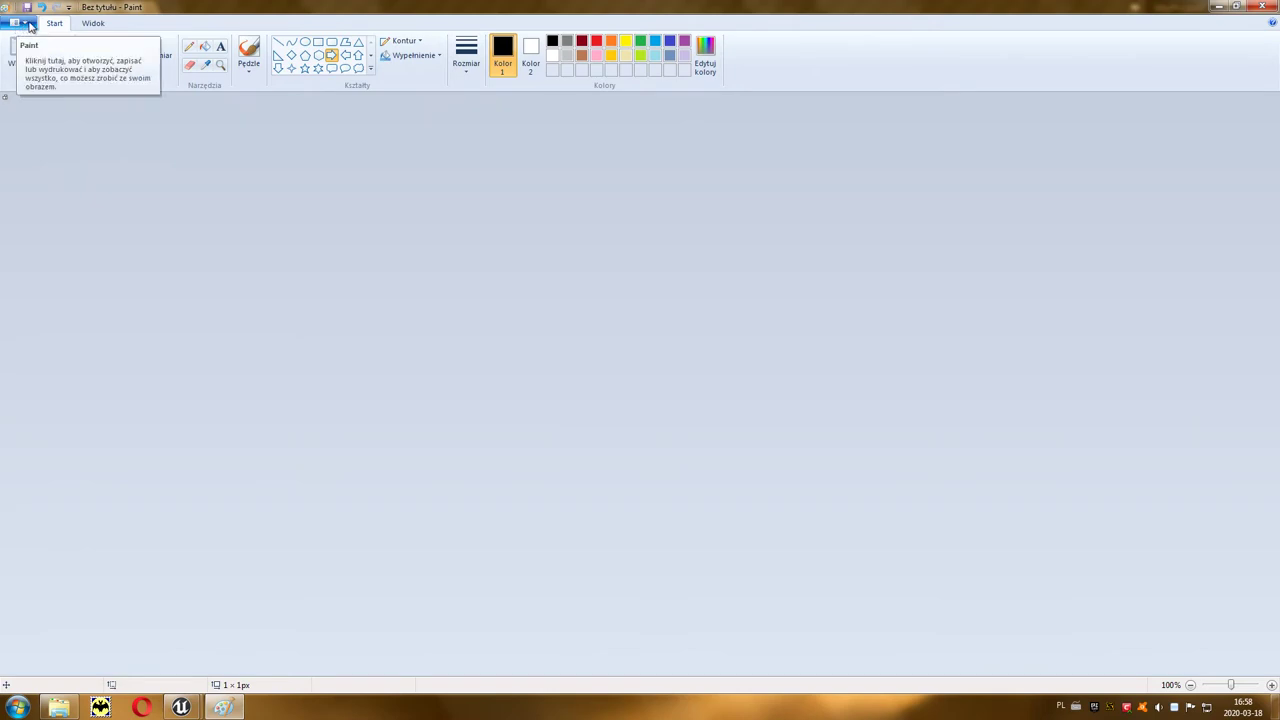
Set the Paint canvas to 512 × 512 pixels in the image properties.
click(29, 25)
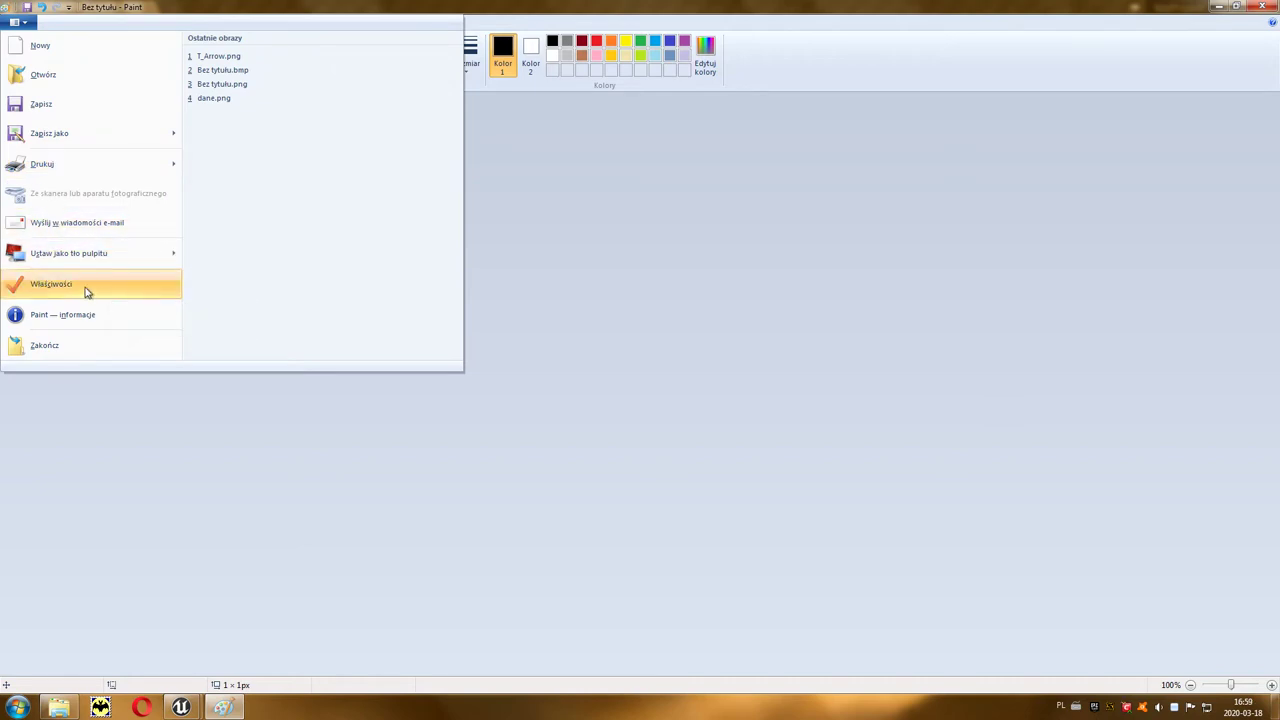
click(86, 292)
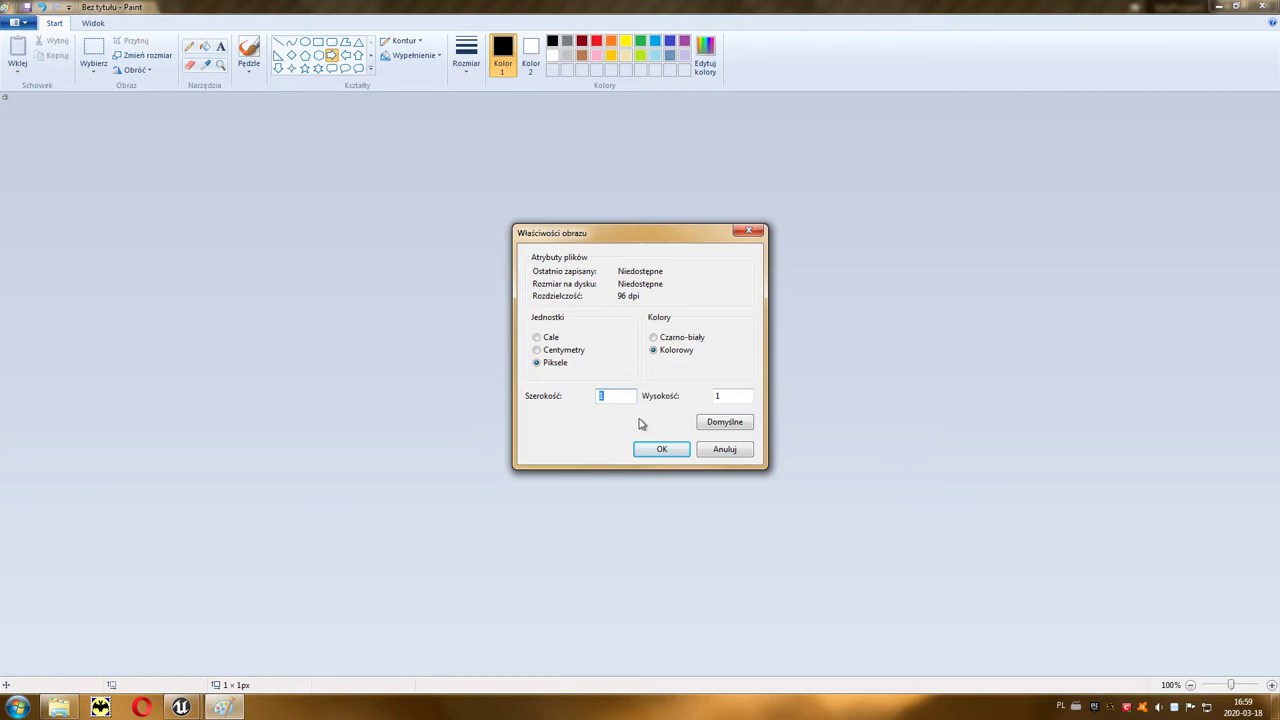
text(512)
key(Tab)
text(5)
click(662, 452)
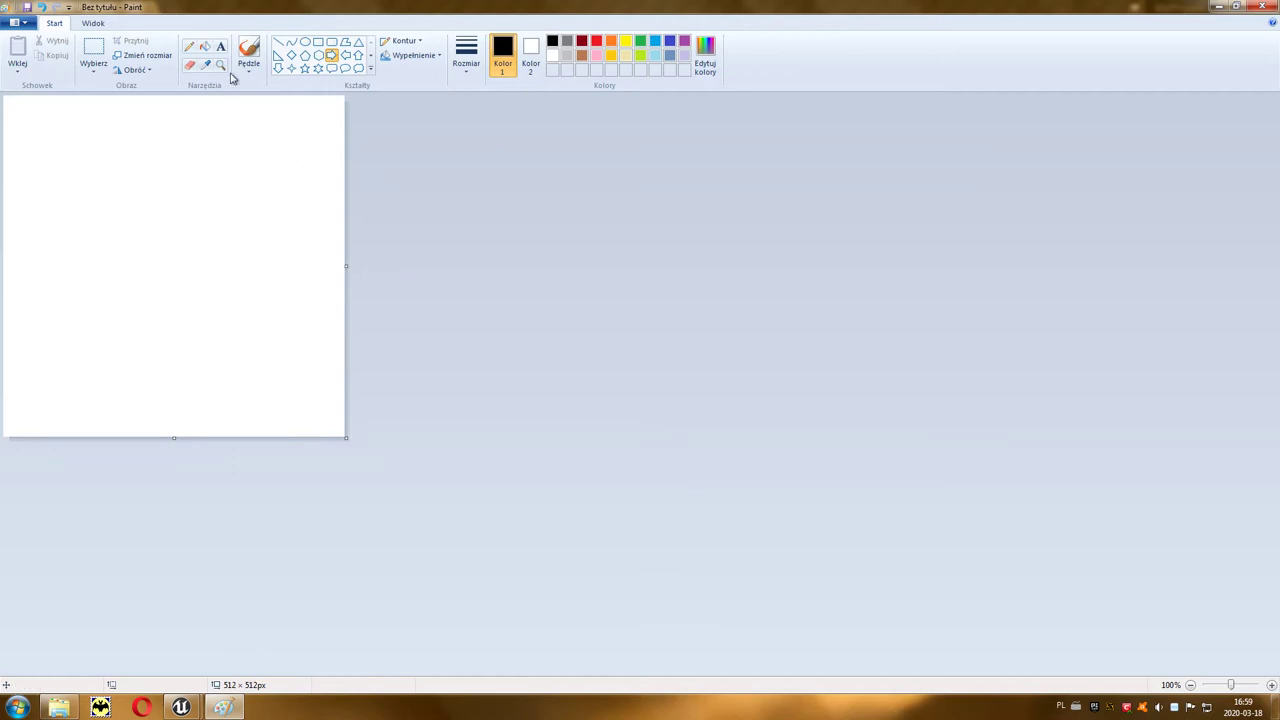
click(205, 50)
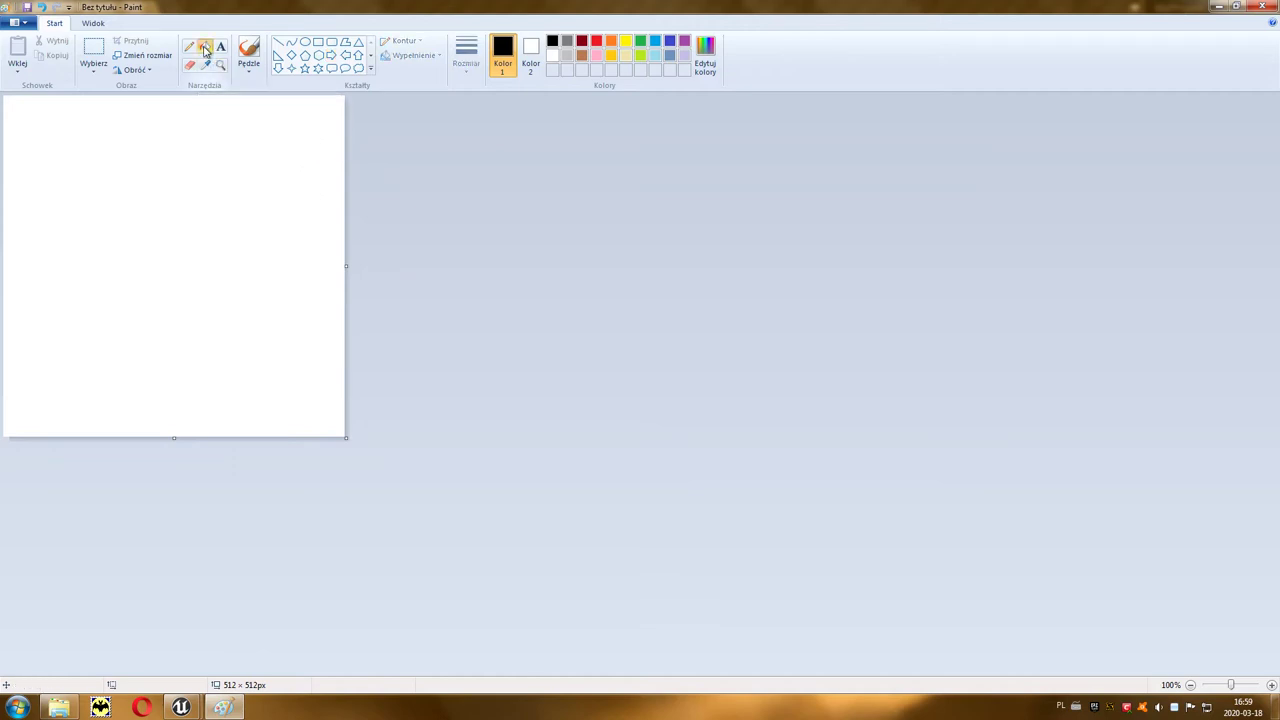
Fill the canvas black and draw a solid white right arrow, about 308 × 131 px.
click(159, 185)
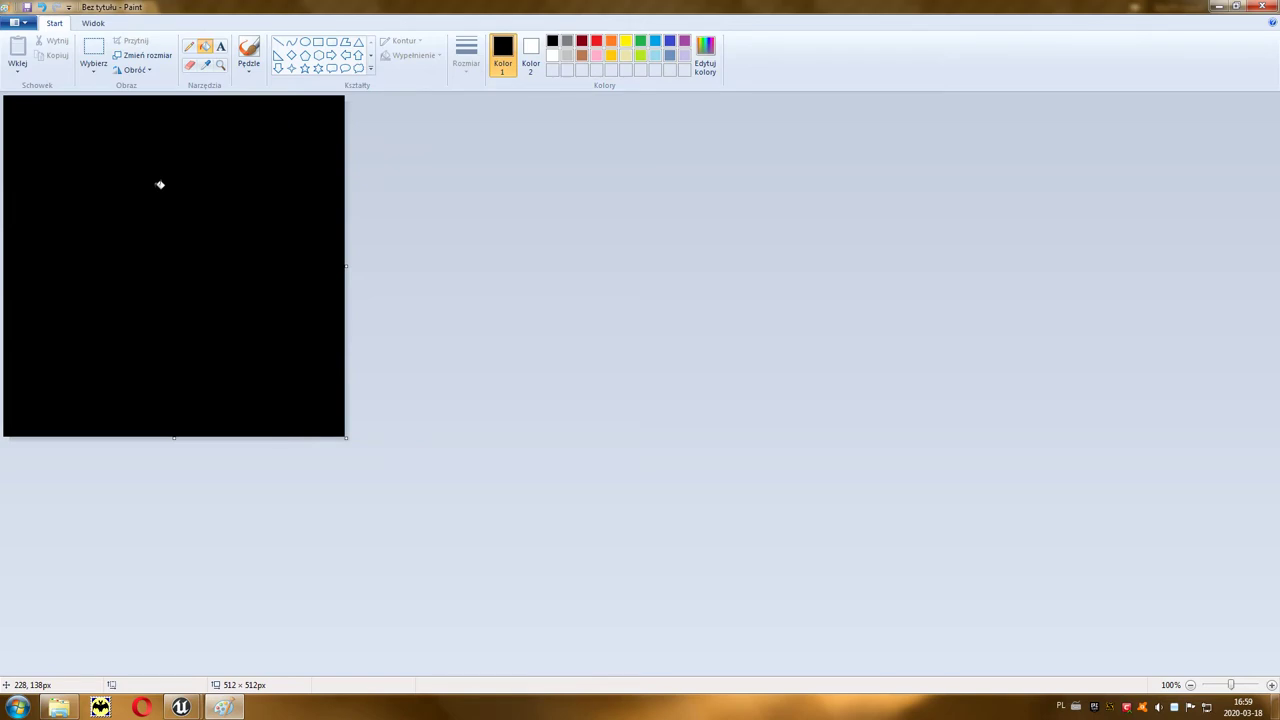
click(550, 56)
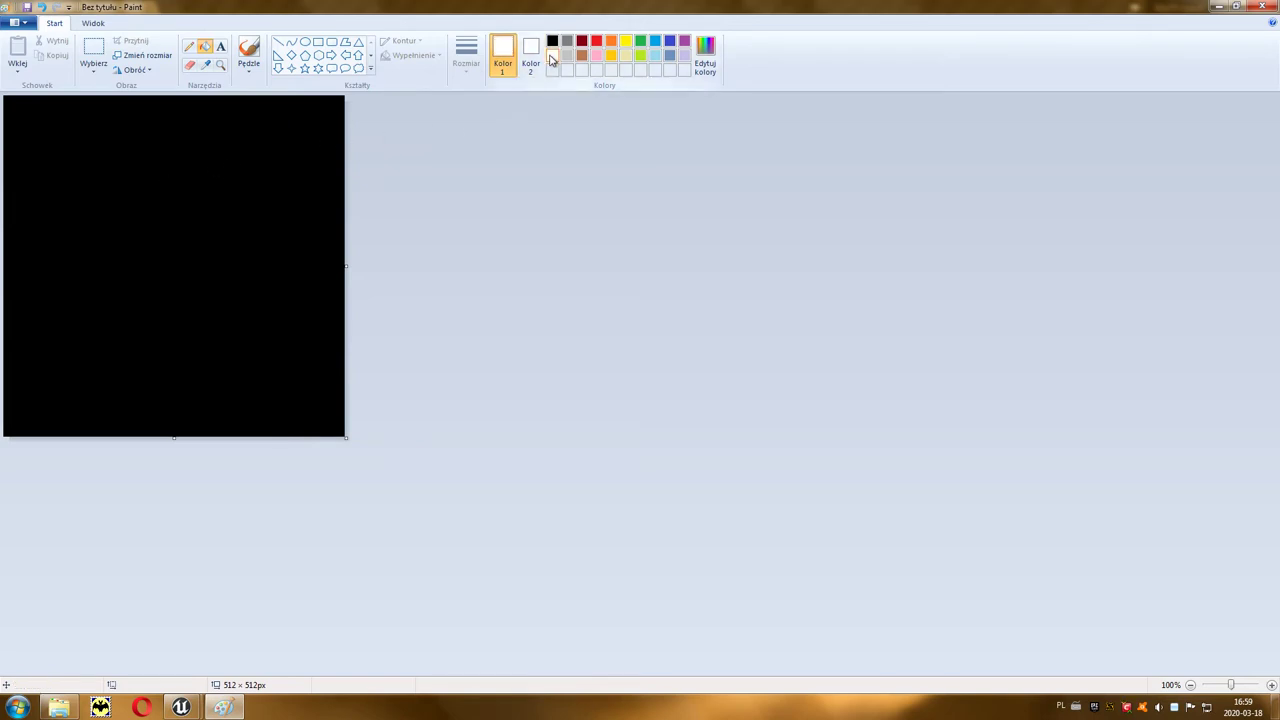
click(331, 55)
drag(70, 193, 279, 283)
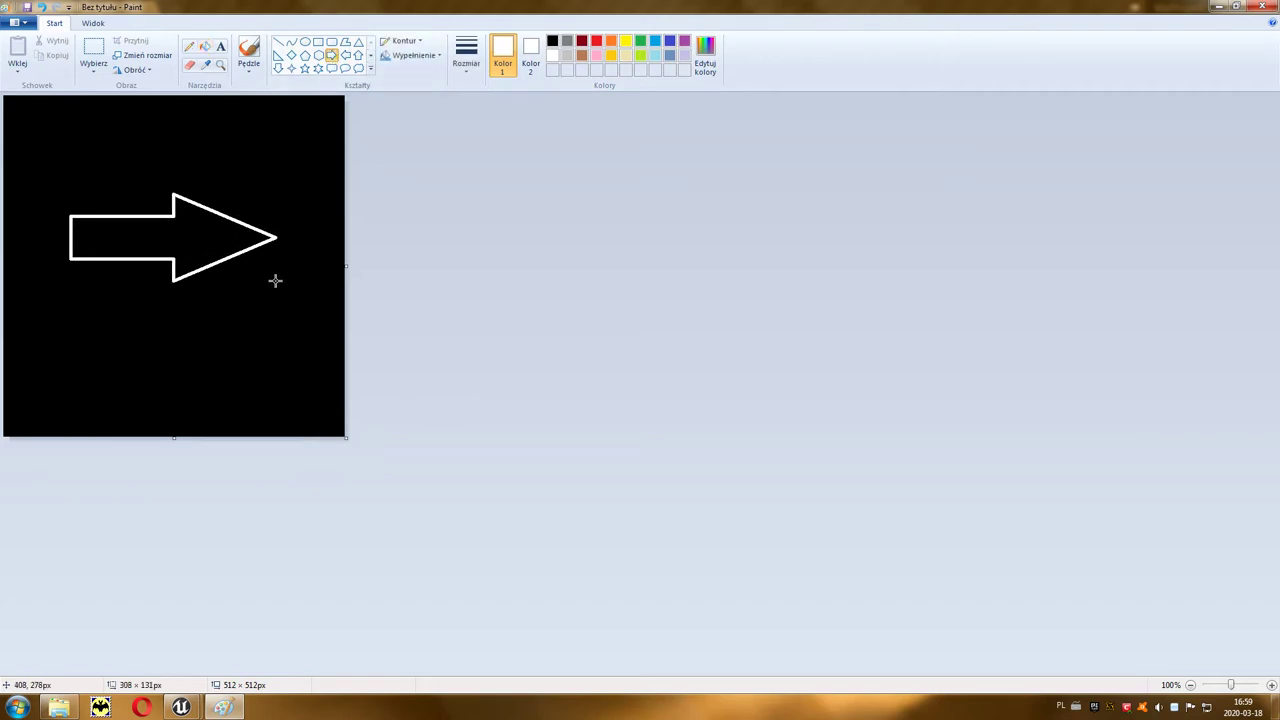
drag(152, 201, 155, 217)
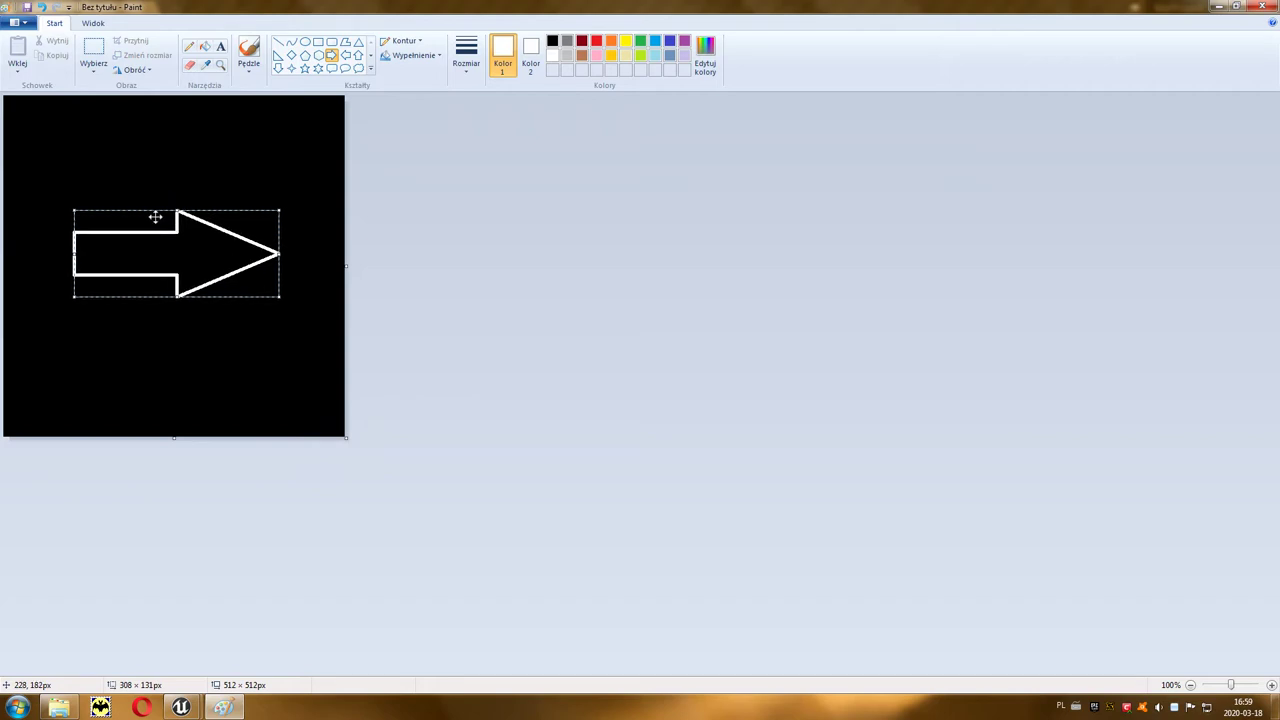
click(420, 62)
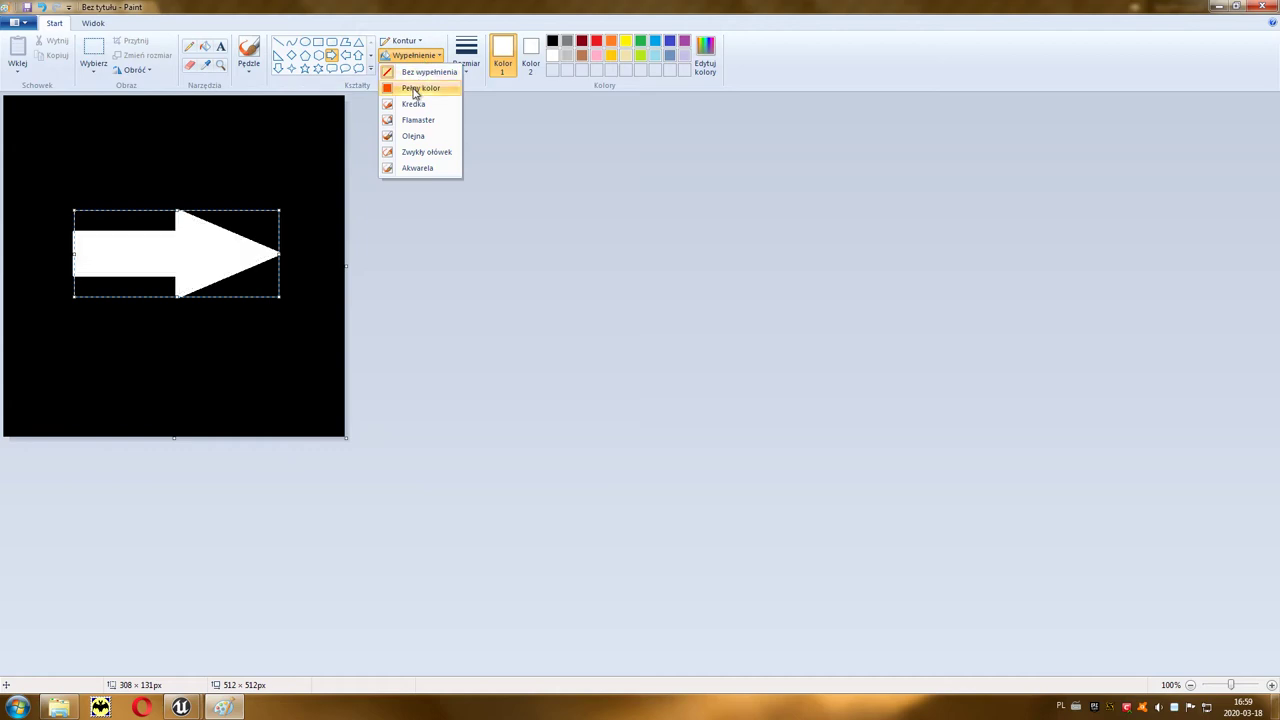
click(416, 90)
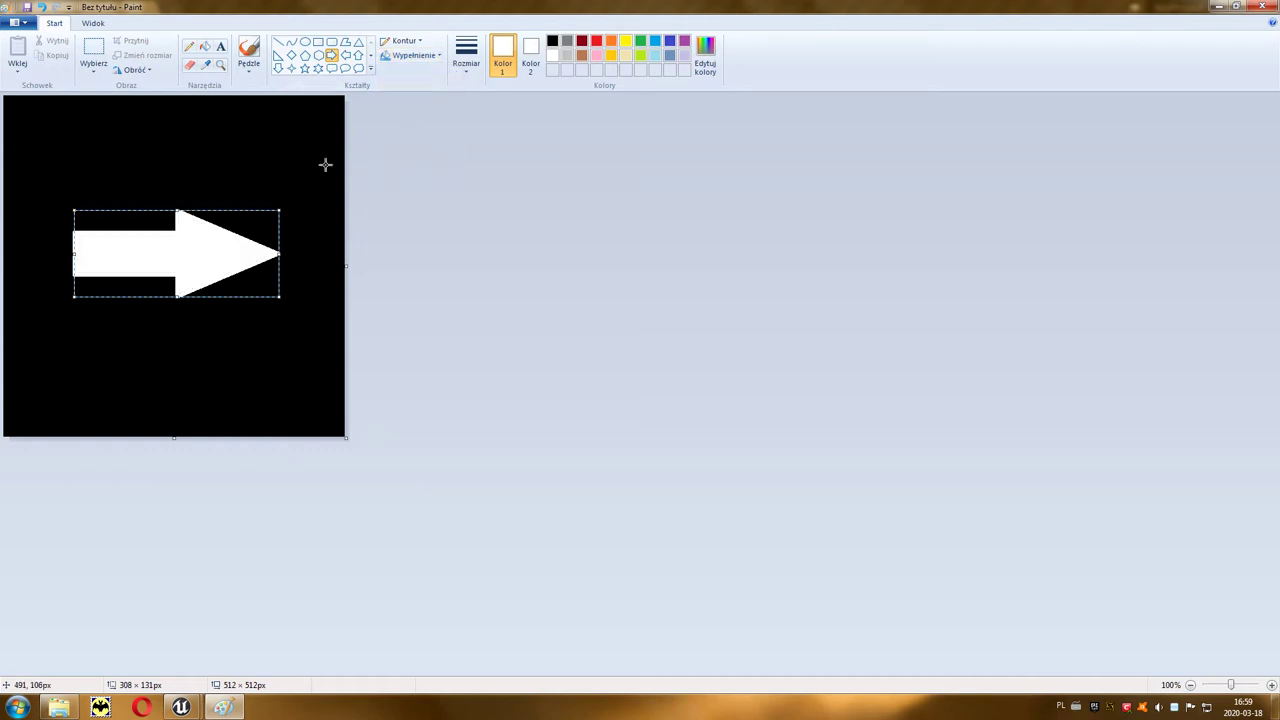
Save the arrow image as a PNG named T_Arrow_01.png, then exit Paint.
click(22, 24)
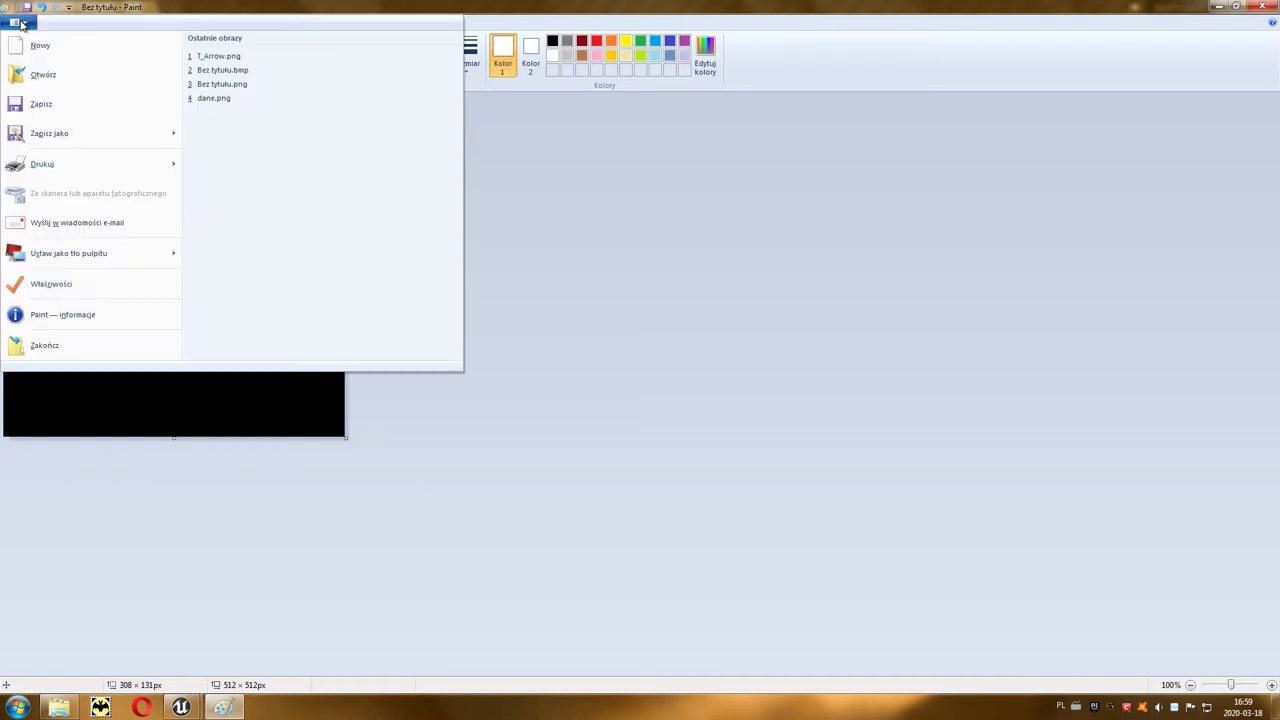
click(41, 106)
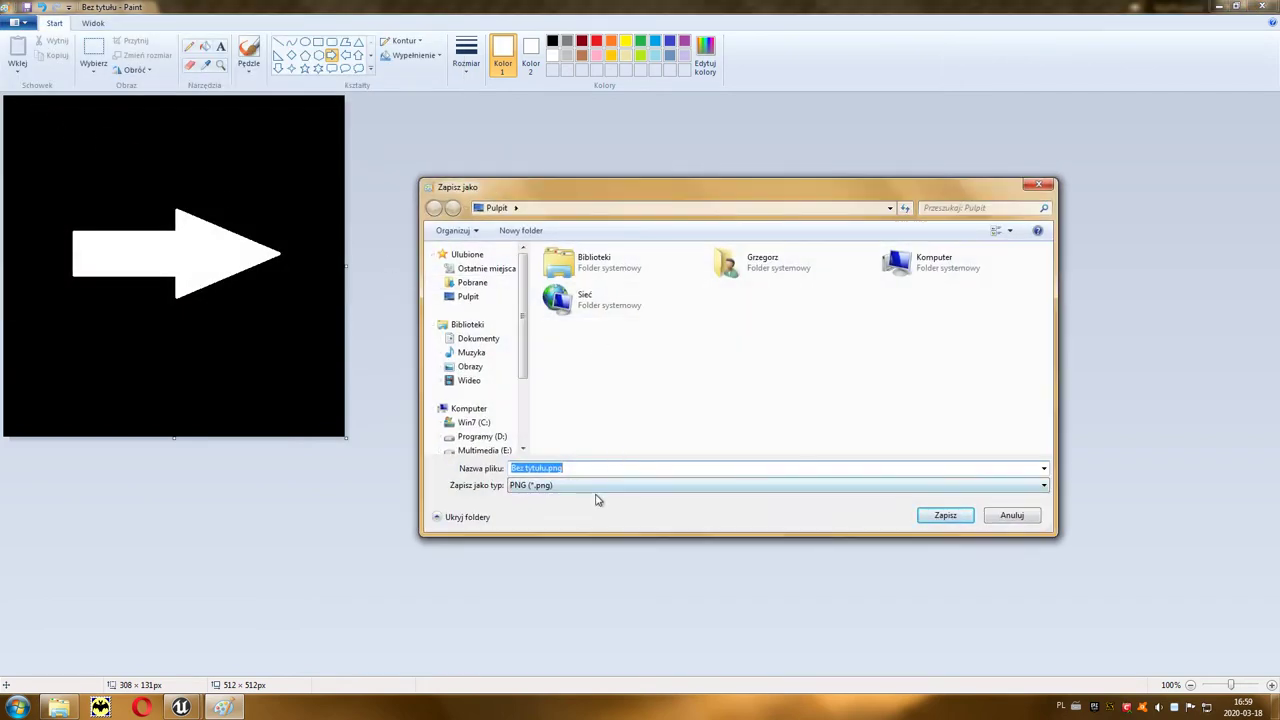
click(546, 471)
drag(548, 470, 452, 475)
text(1)
click(940, 519)
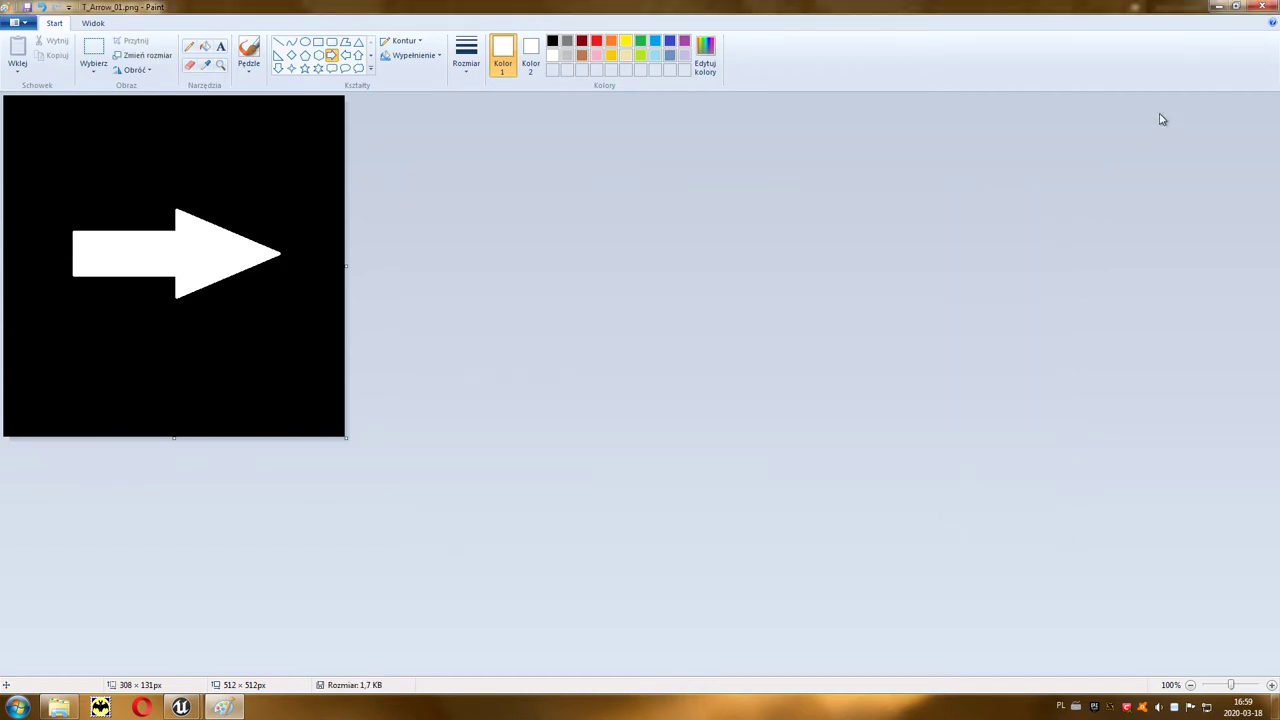
click(1262, 6)
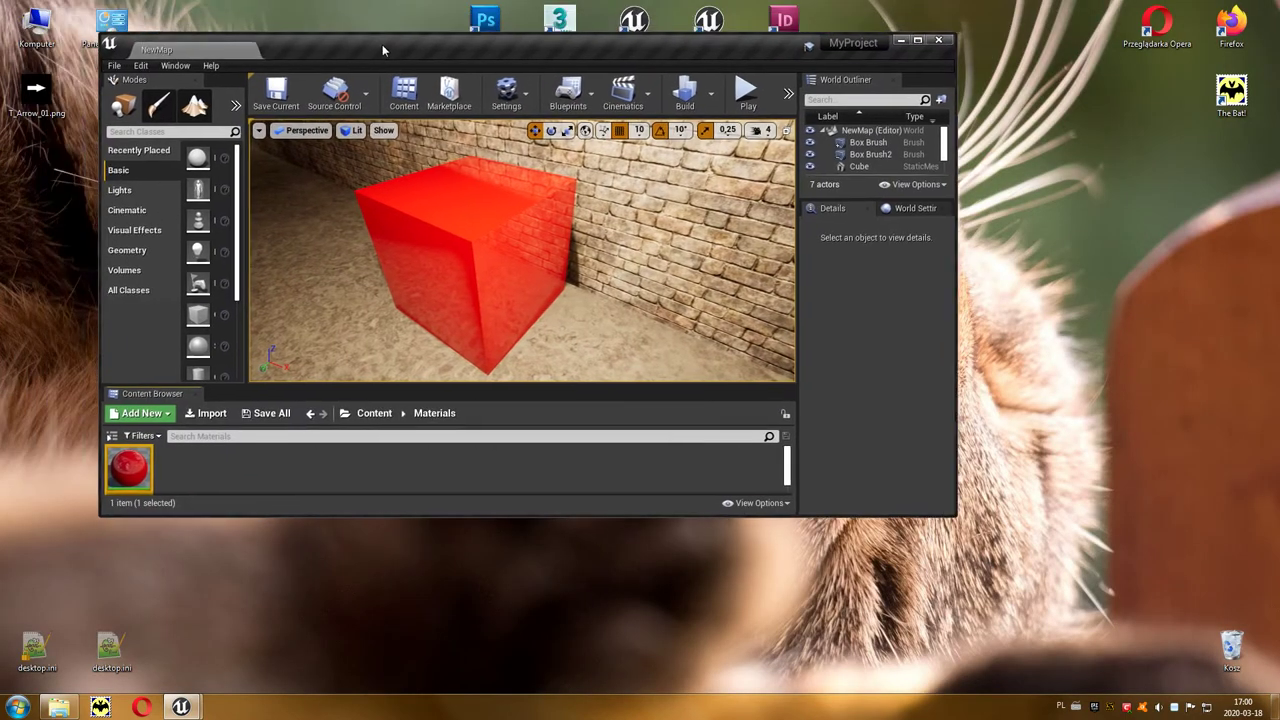
Drag T_Arrow_01.png from the desktop into Content/Materials and save the new texture asset.
drag(277, 13, 396, 48)
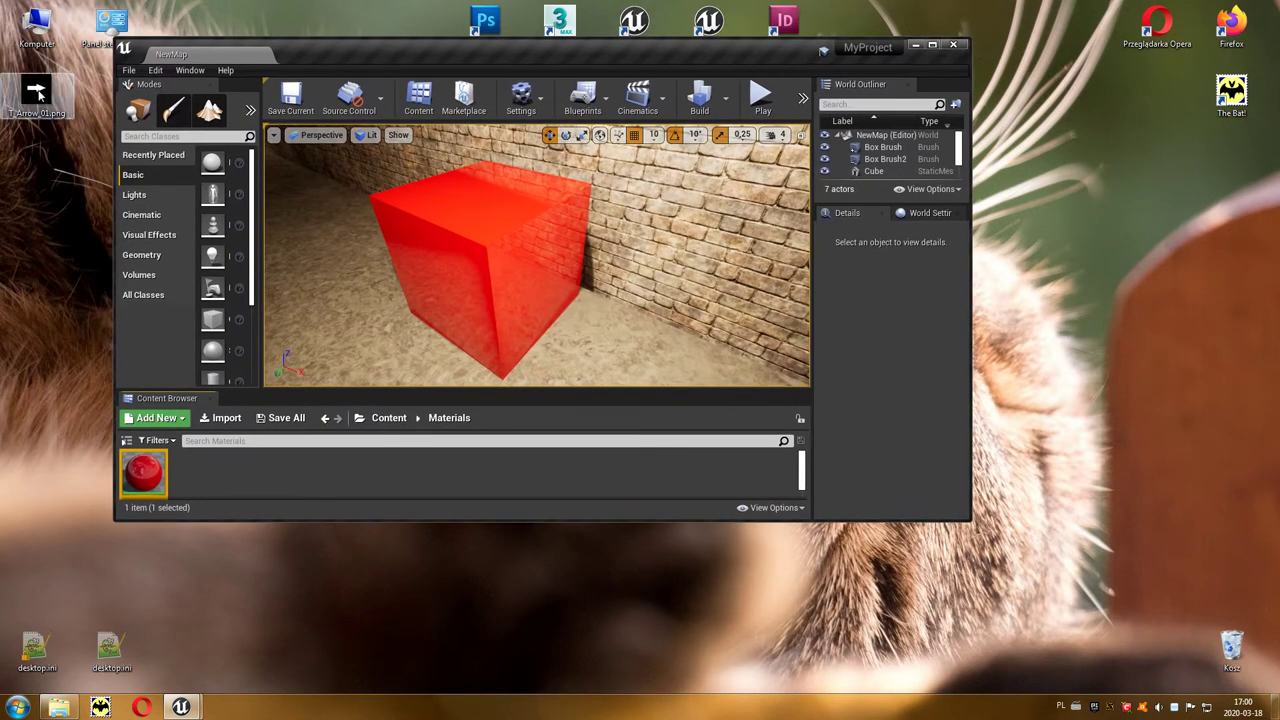
drag(38, 93, 213, 482)
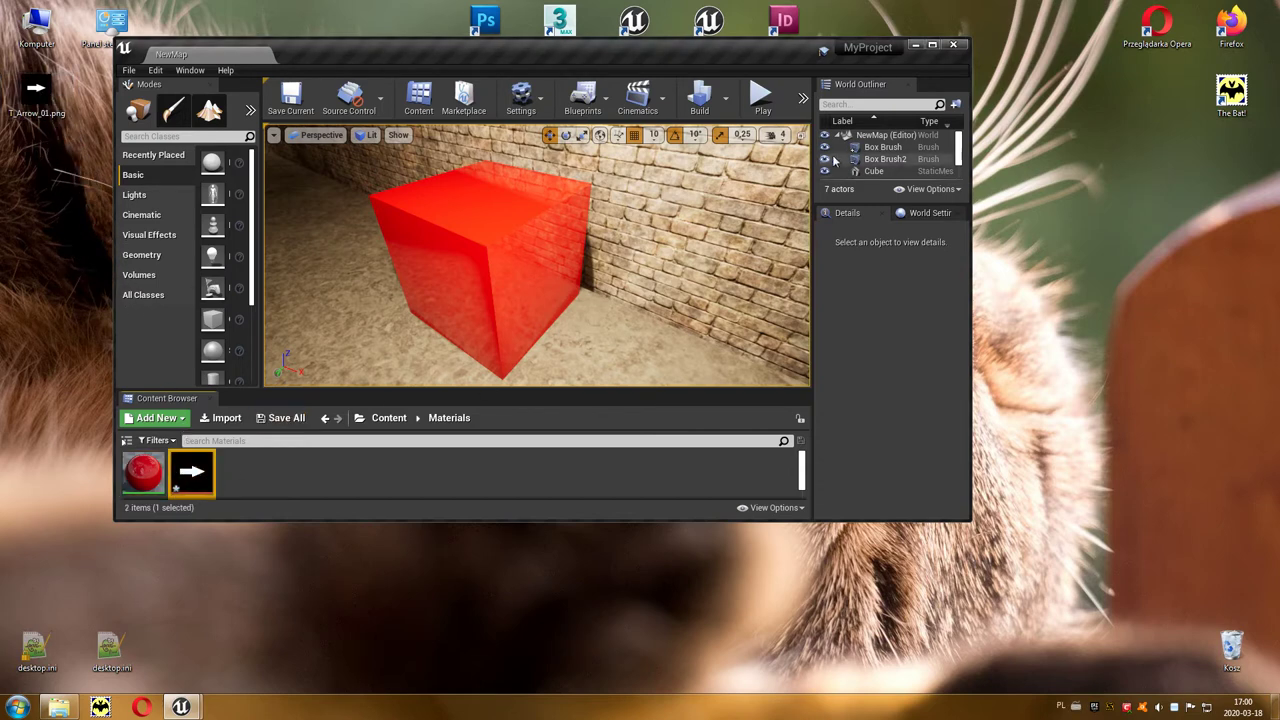
click(932, 45)
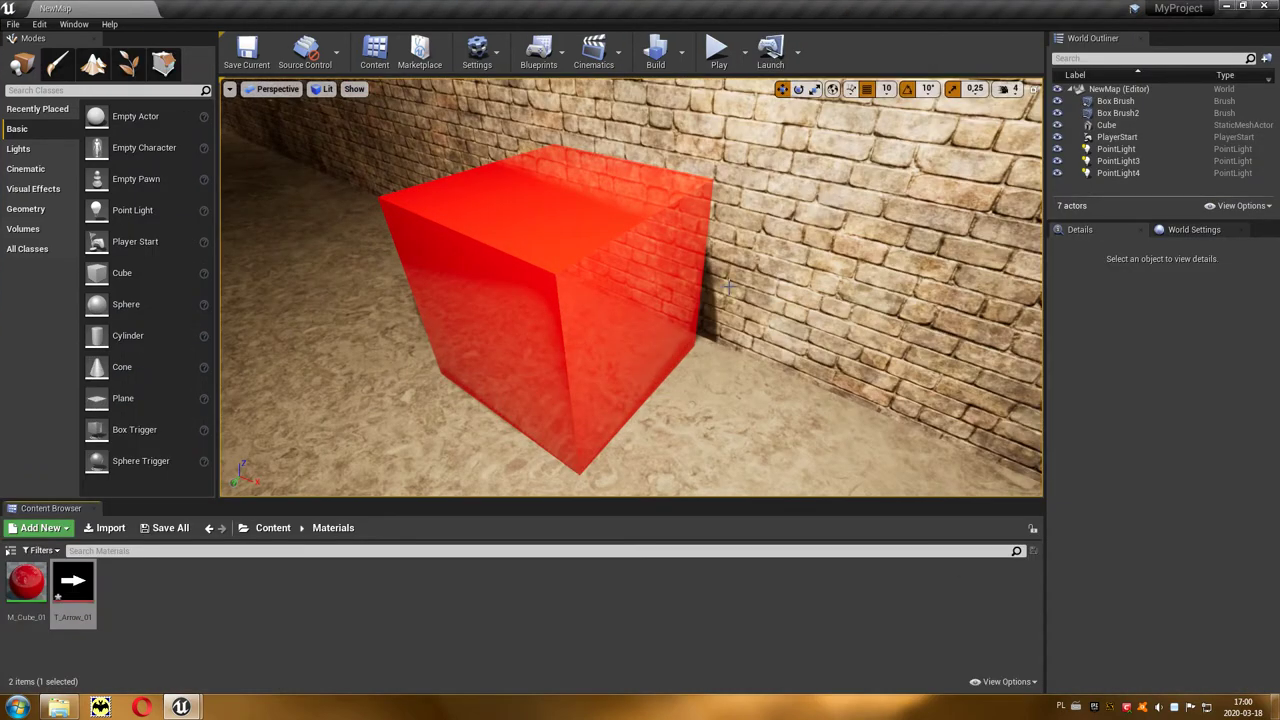
click(159, 532)
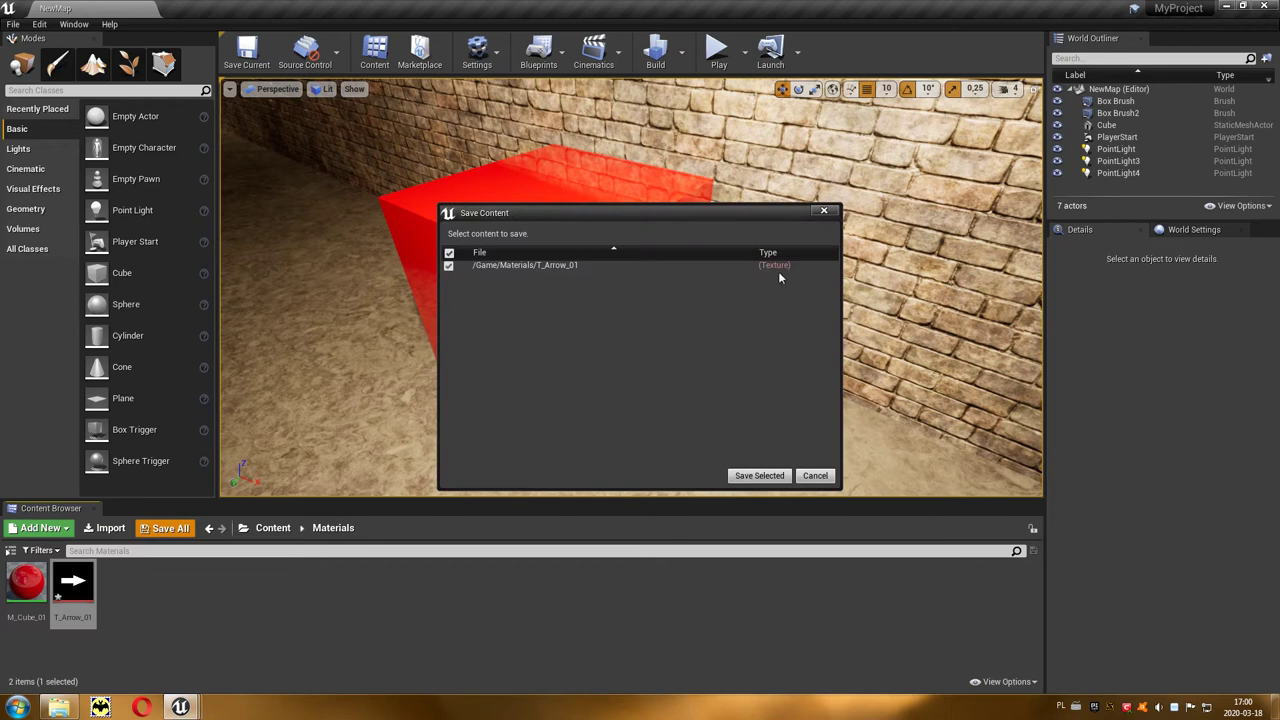
click(759, 475)
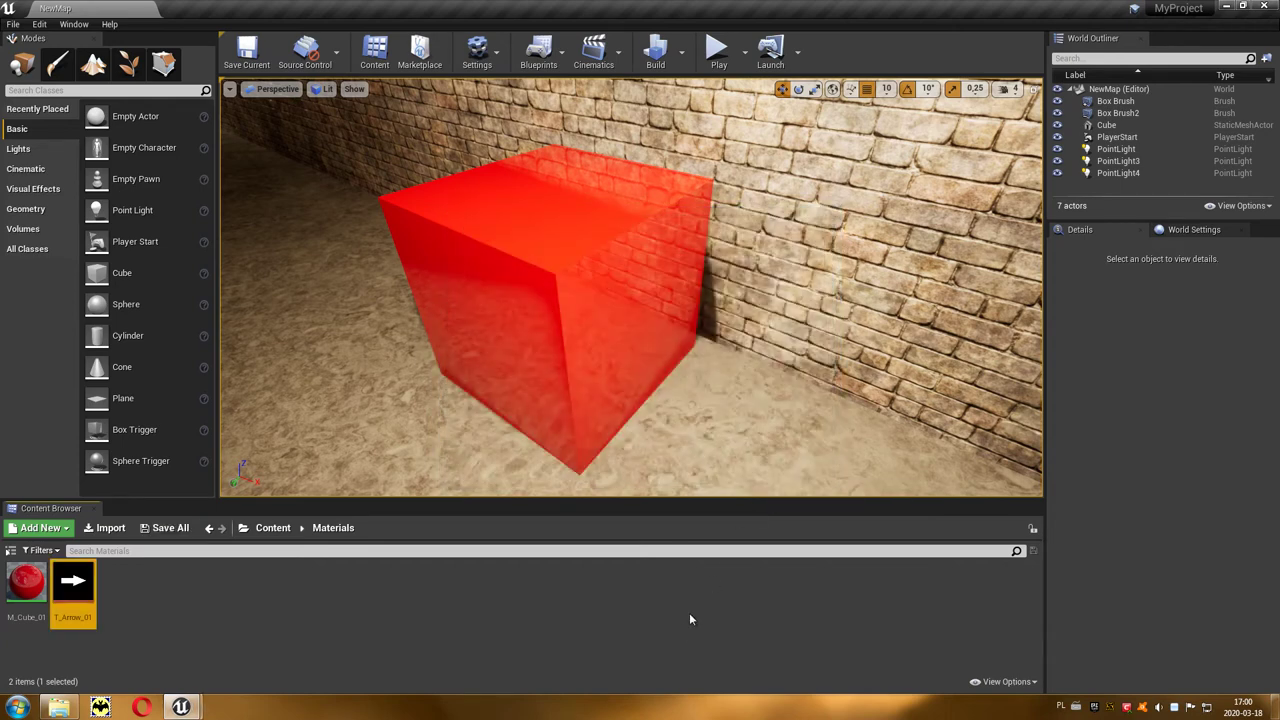
Open M_Cube_01 and drag T_Arrow_01 into its graph as a Texture Sample node.
mouse_move(28, 580)
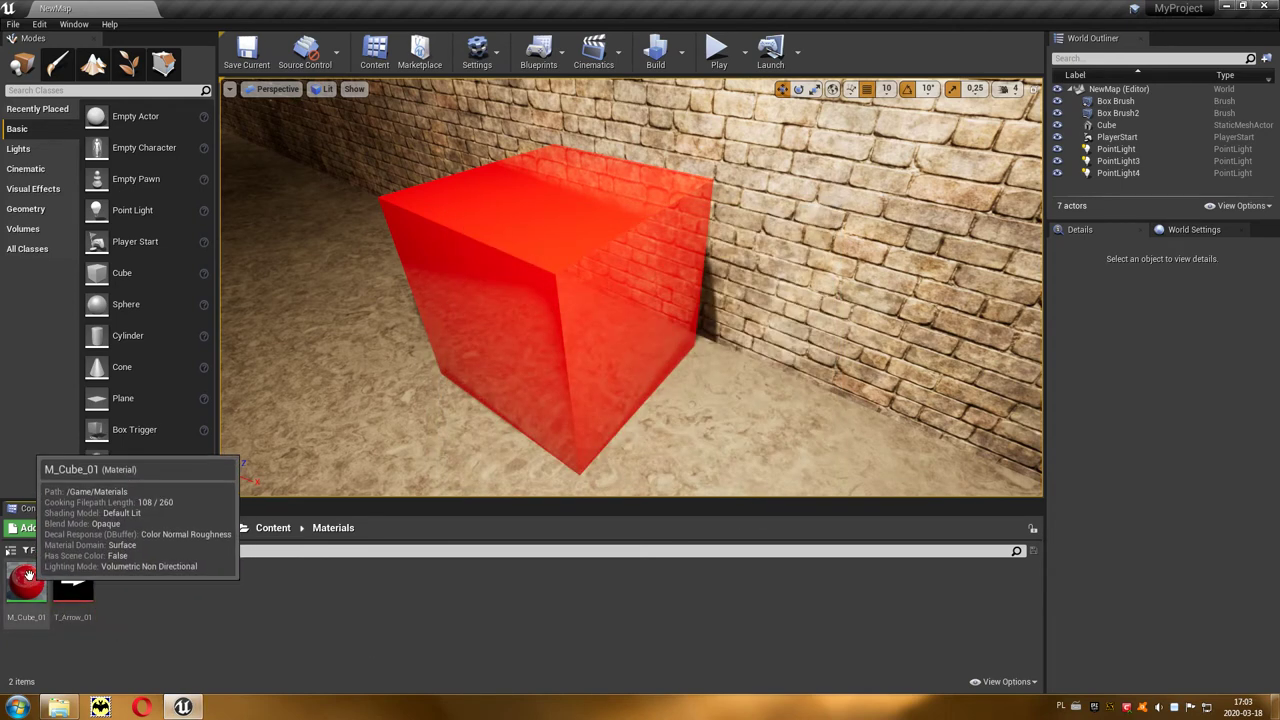
double_click(28, 580)
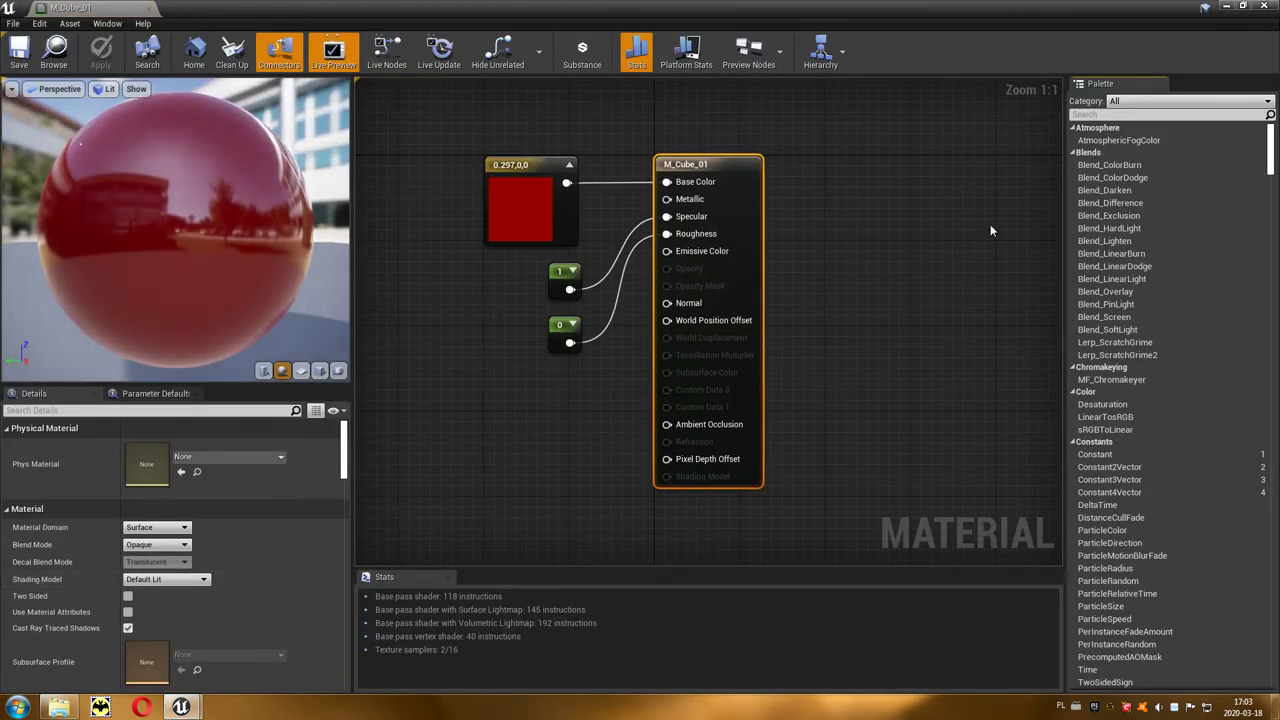
click(1243, 6)
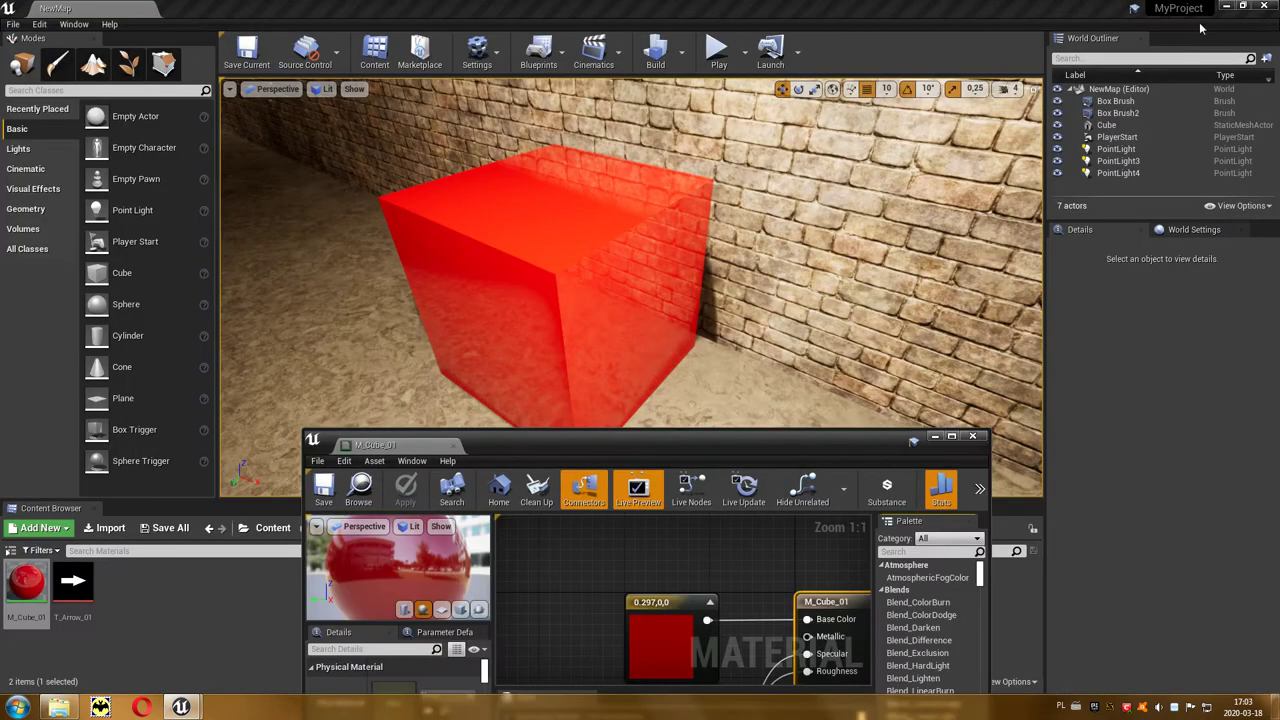
click(68, 590)
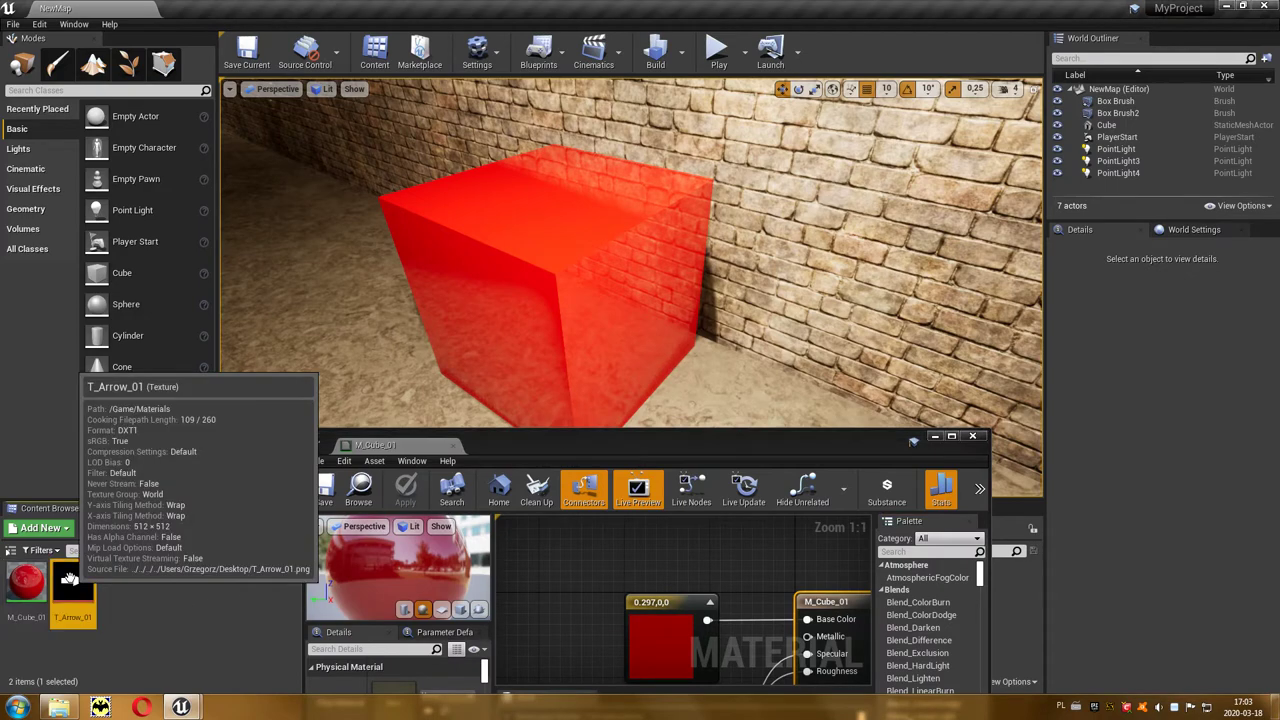
drag(88, 598, 552, 569)
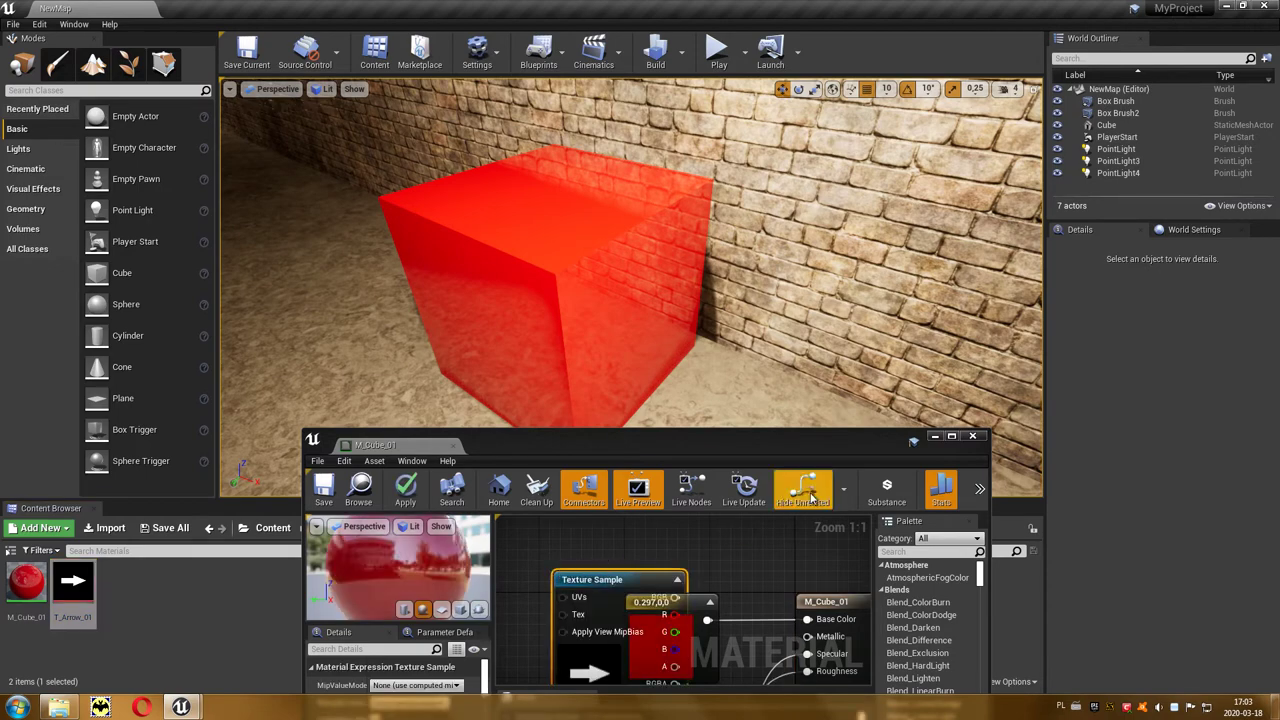
Arrange the graph and wire the texture's RGB output into Base Color.
click(951, 436)
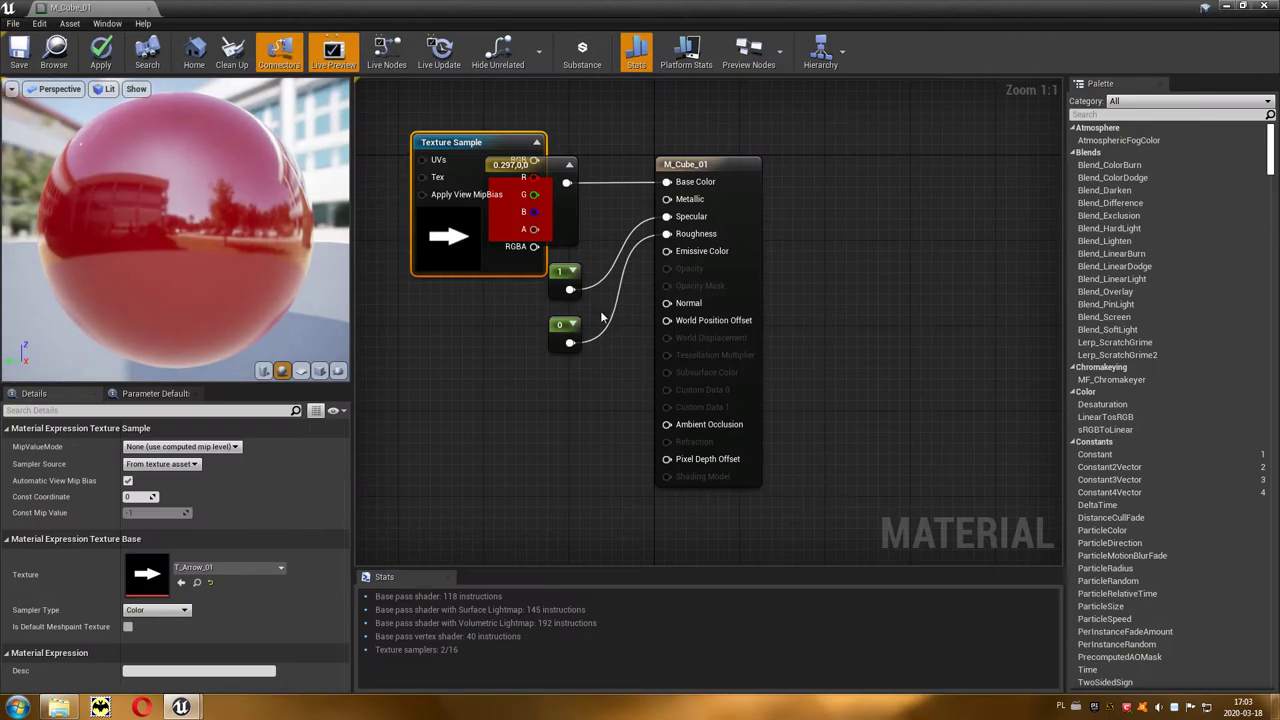
right_drag(472, 361, 609, 448)
drag(587, 228, 489, 187)
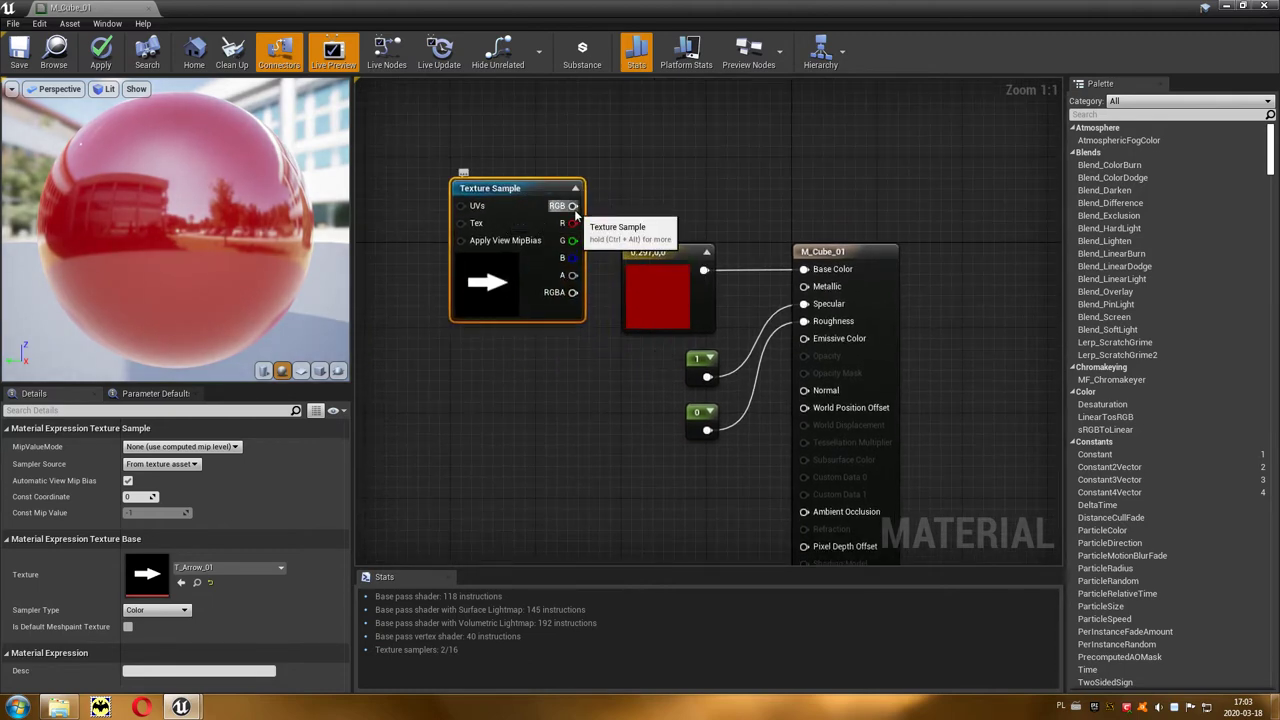
mouse_move(573, 205)
mouse_down()
mouse_move(799, 282)
mouse_move(803, 270)
mouse_up()
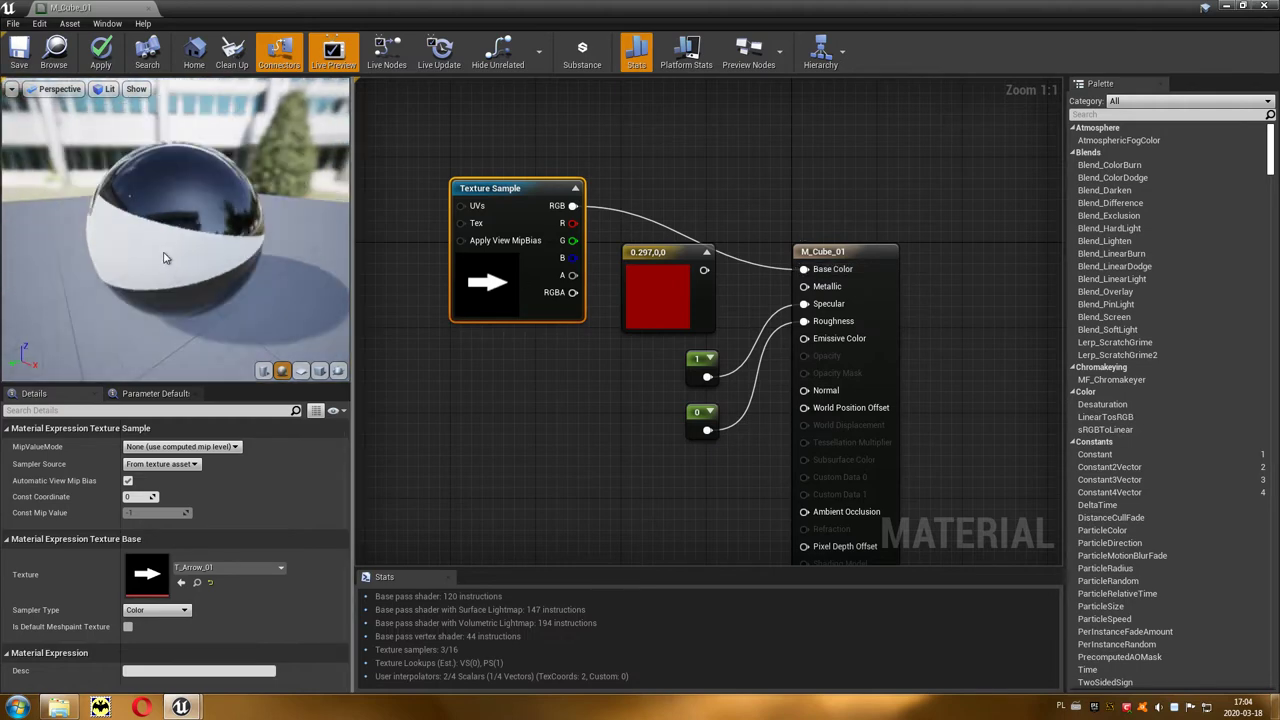
Preview M_Cube_01 on a cube, apply it, and confirm the level cube shows white arrows.
click(319, 370)
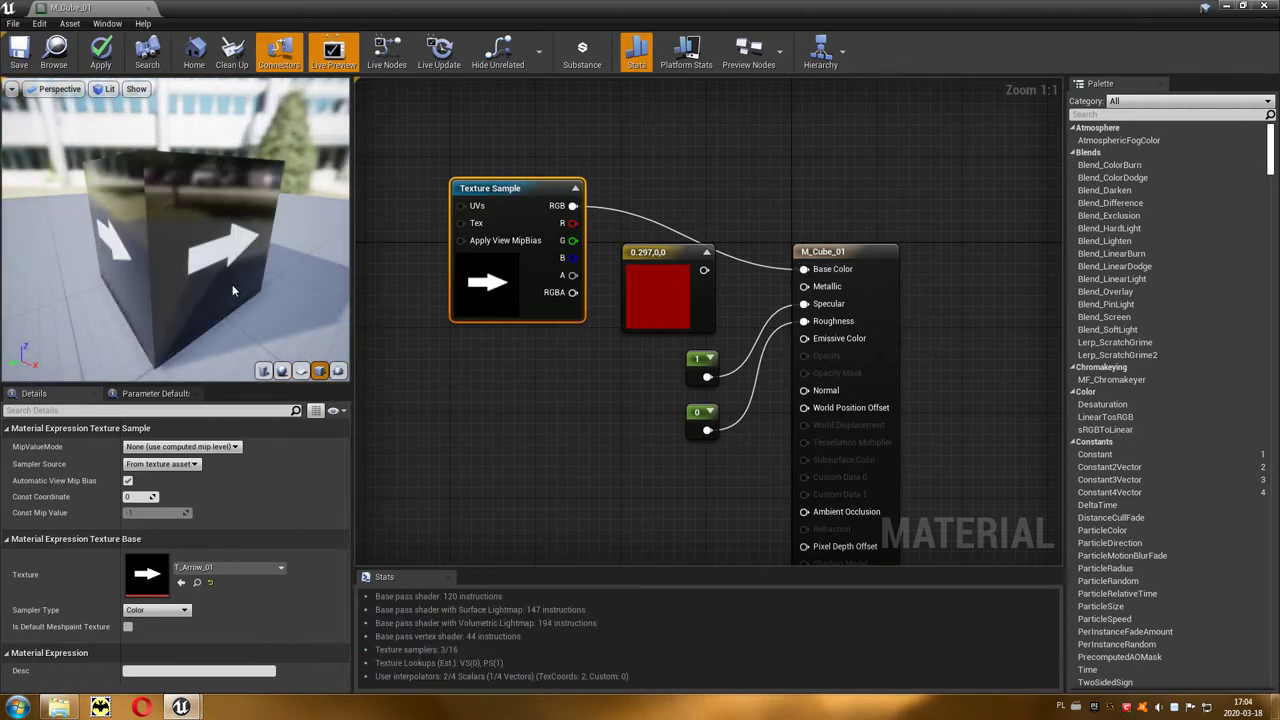
drag(182, 226, 240, 250)
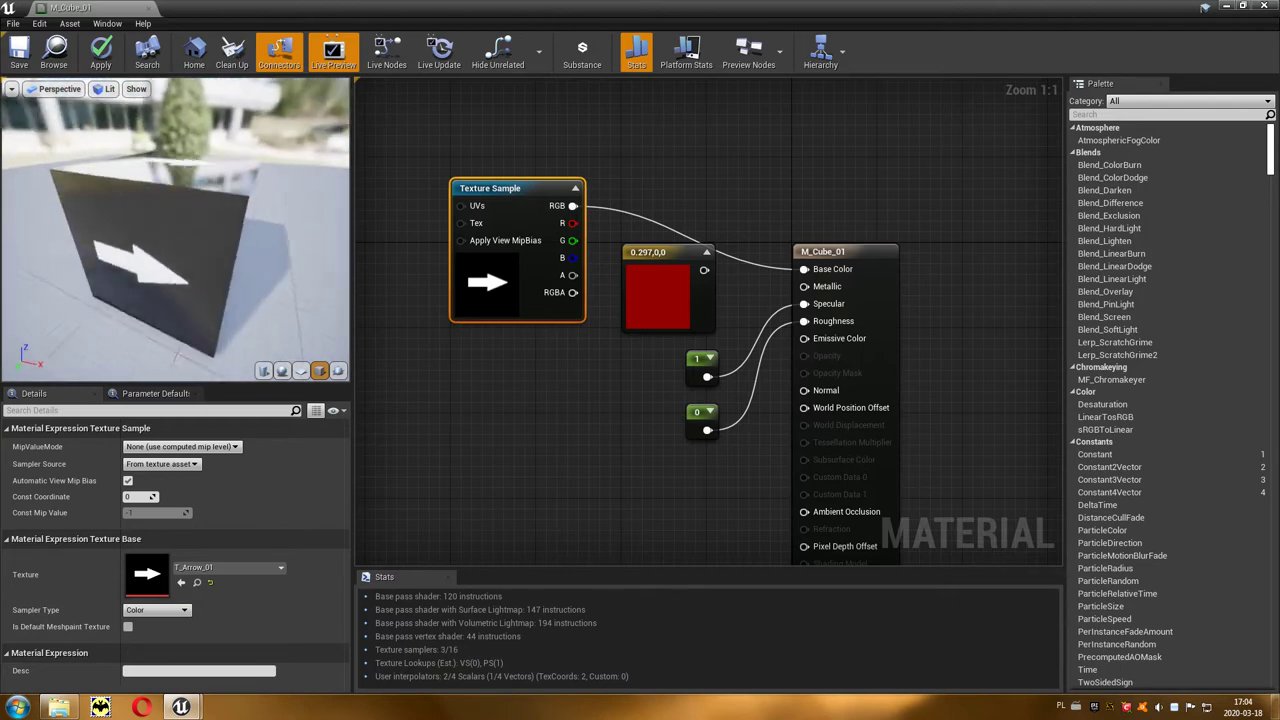
click(111, 66)
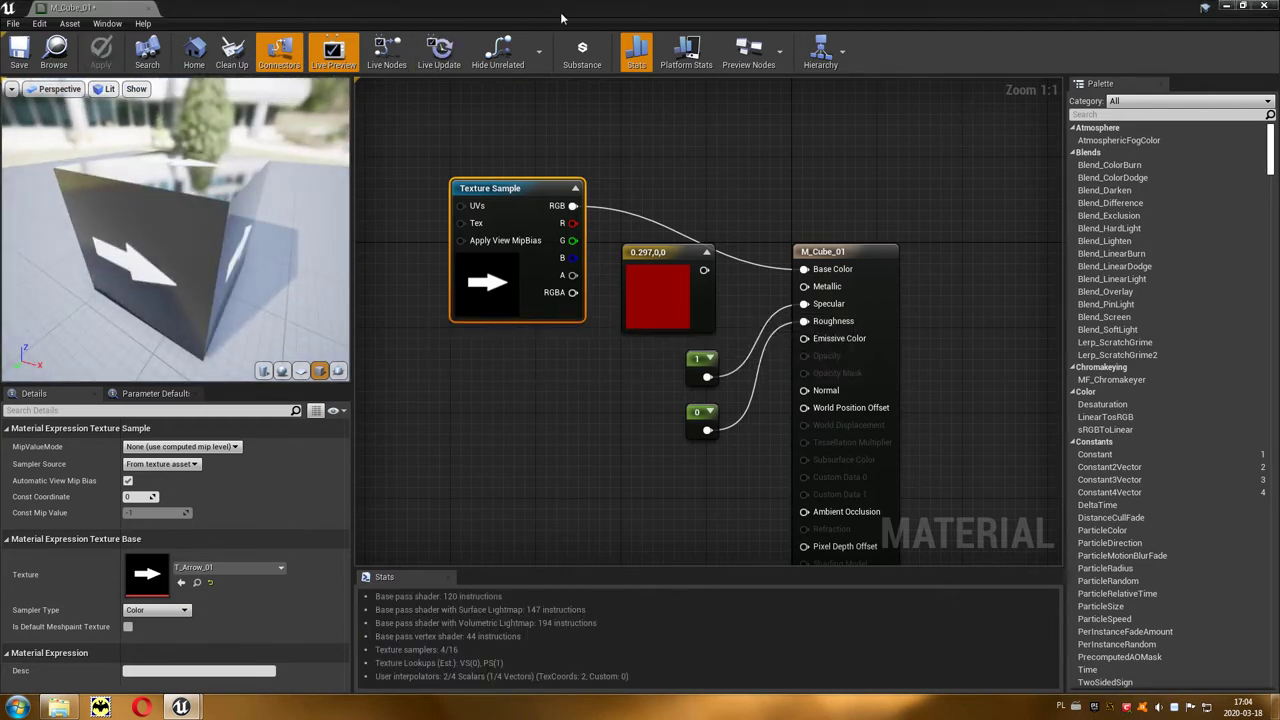
drag(550, 22, 475, 428)
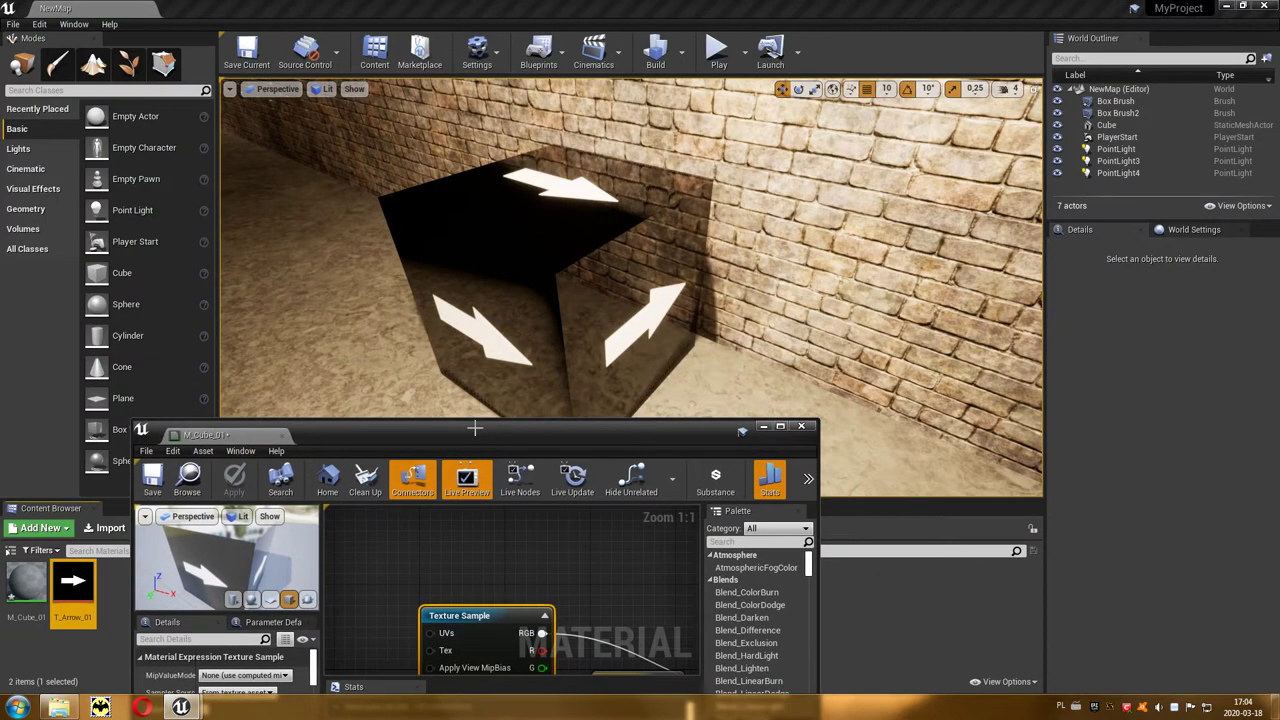
drag(475, 428, 535, 230)
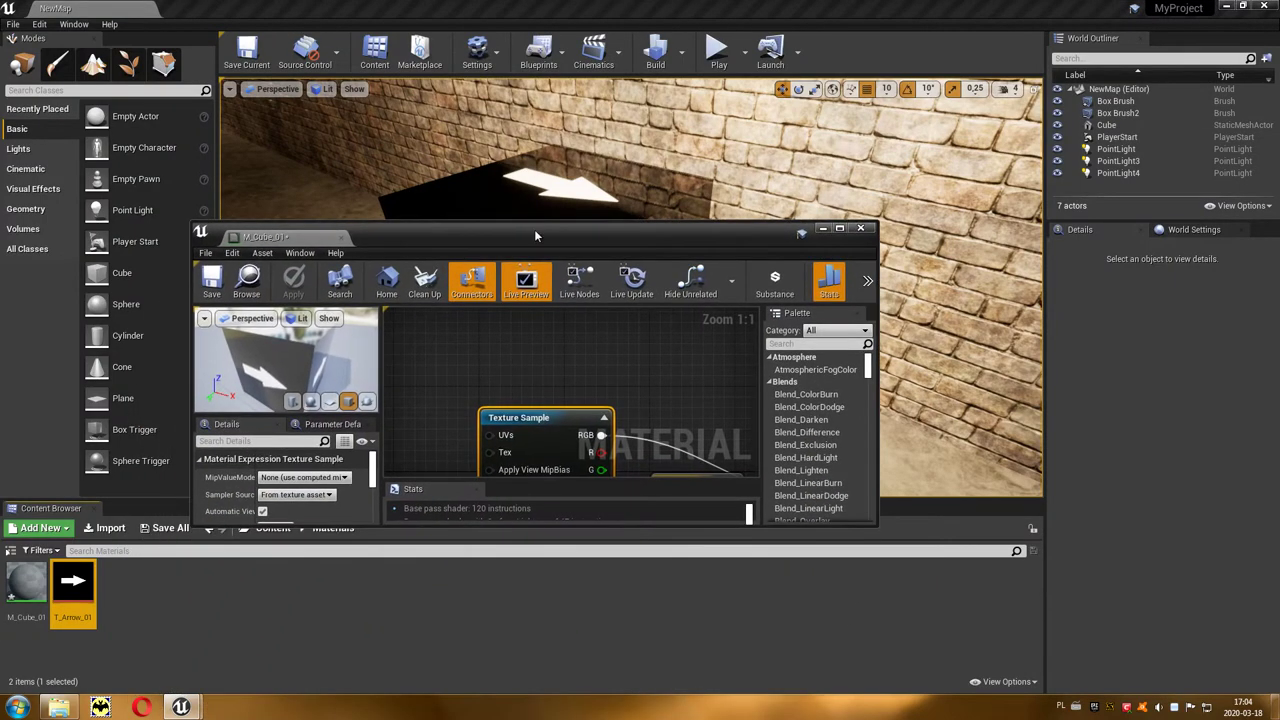
double_click(535, 230)
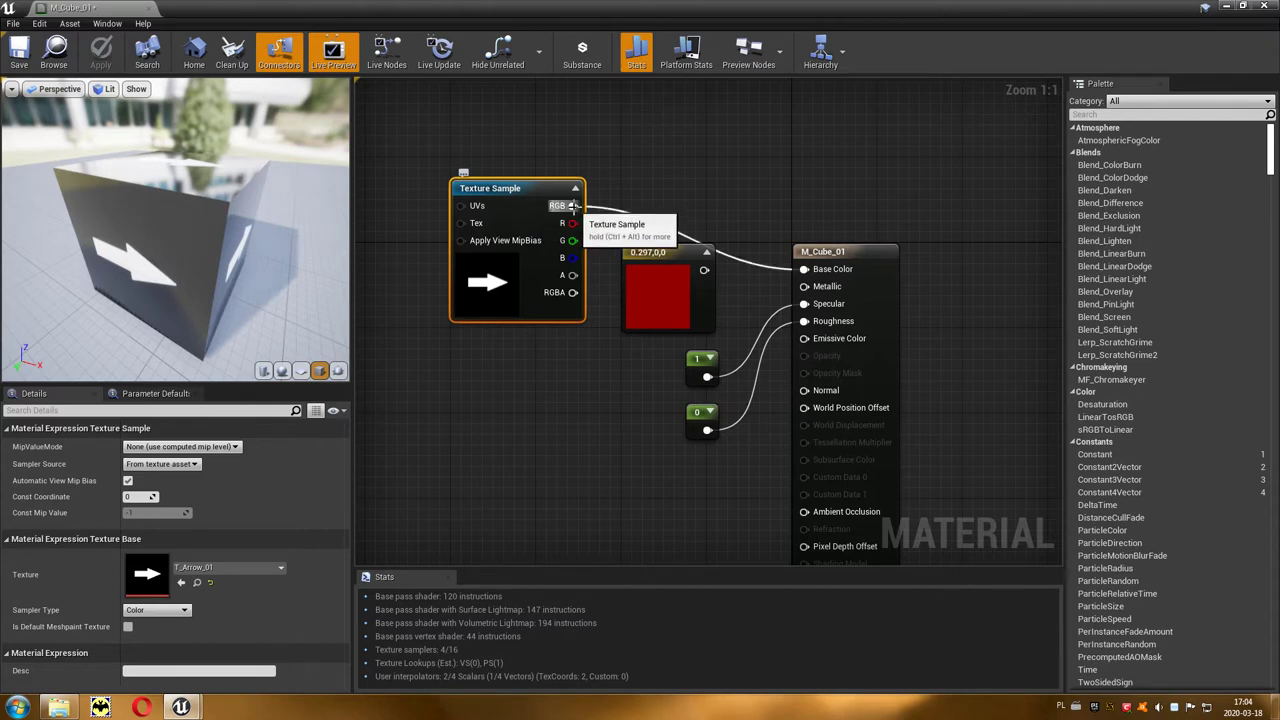
Unplug the arrow texture from Base Color, wiring it to Specular and constant 1 to Roughness.
ctrl+drag(573, 205, 704, 270)
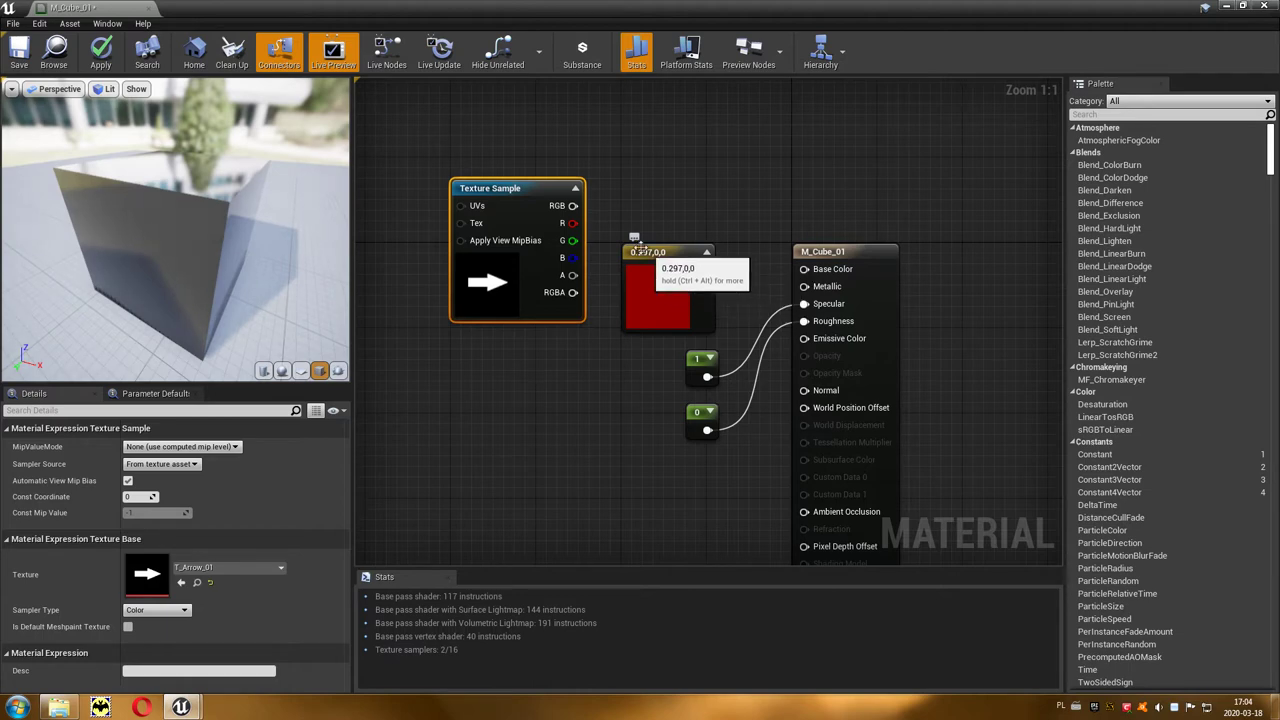
mouse_move(573, 205)
mouse_down()
mouse_move(743, 345)
mouse_move(803, 304)
mouse_up()
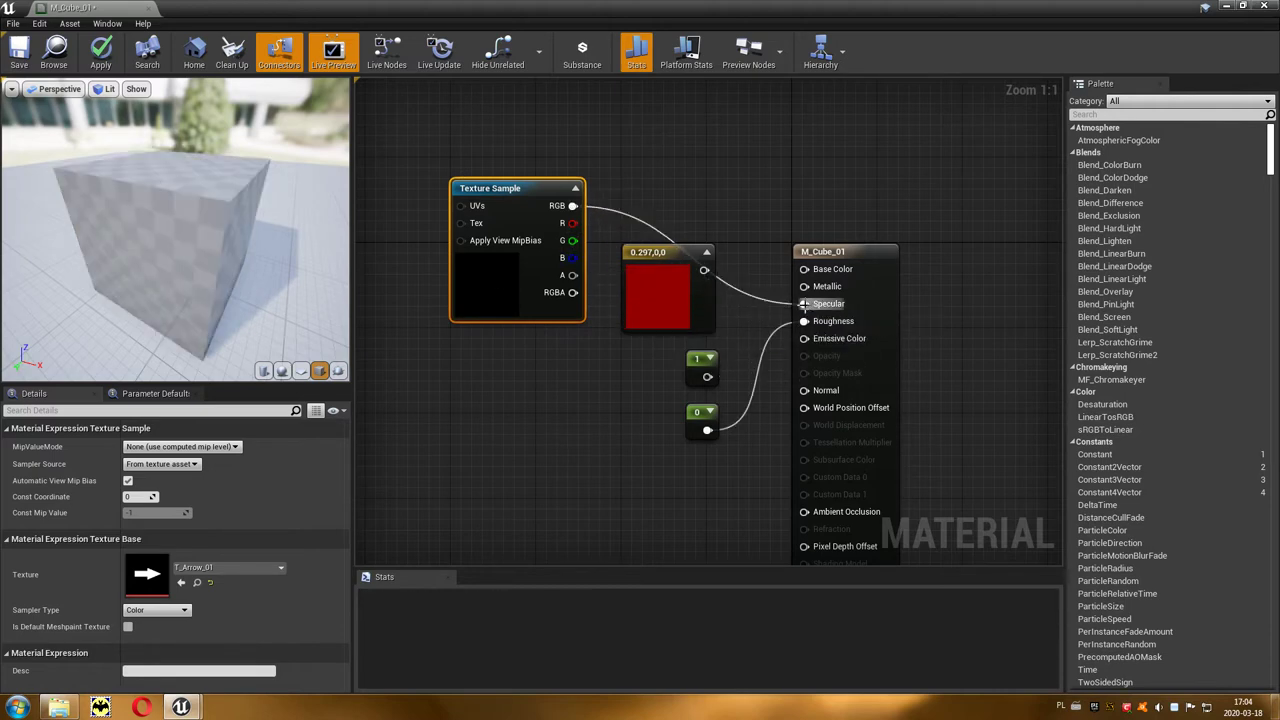
mouse_move(276, 244)
mouse_down()
mouse_move(280, 300)
mouse_move(280, 220)
mouse_move(190, 262)
mouse_up()
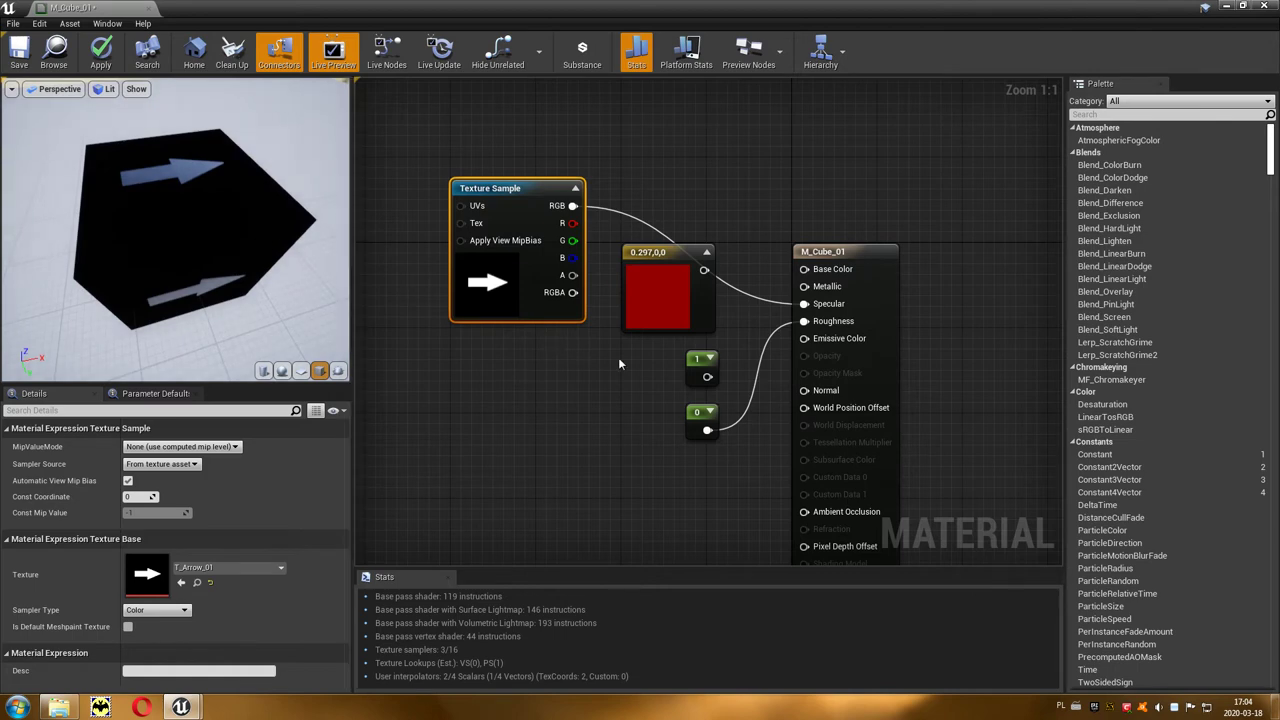
drag(707, 376, 804, 321)
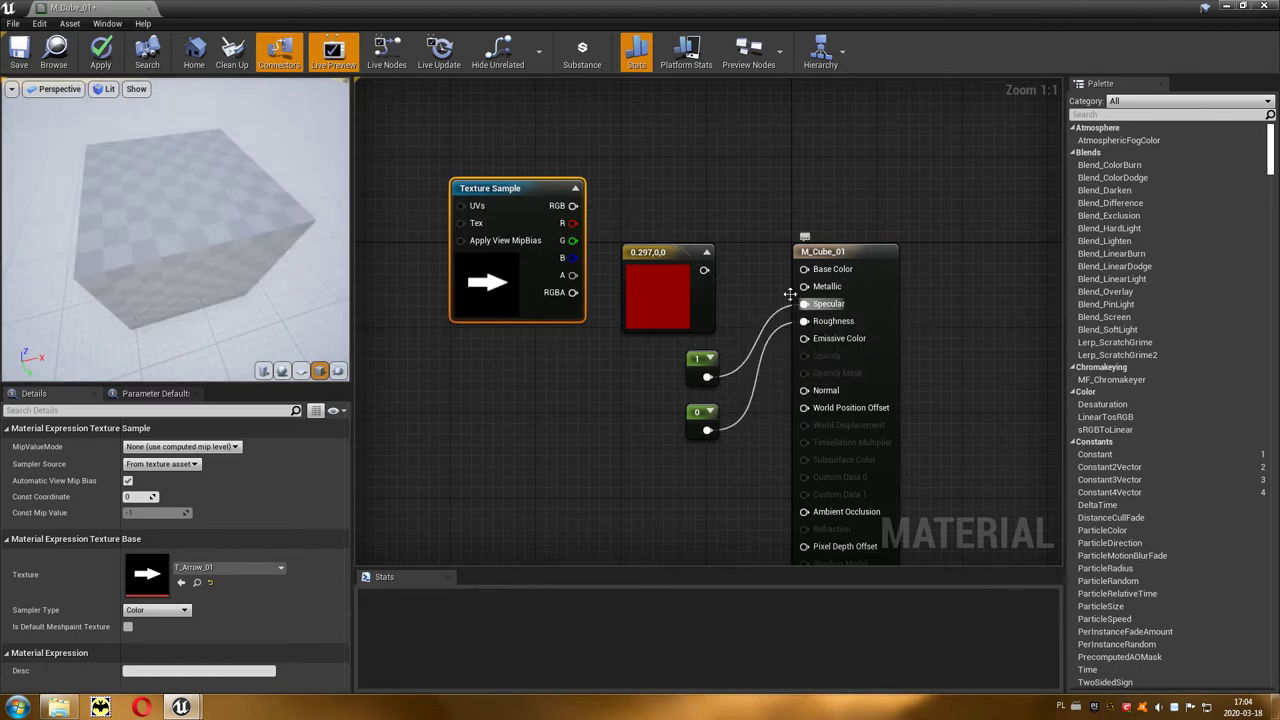
drag(573, 205, 690, 290)
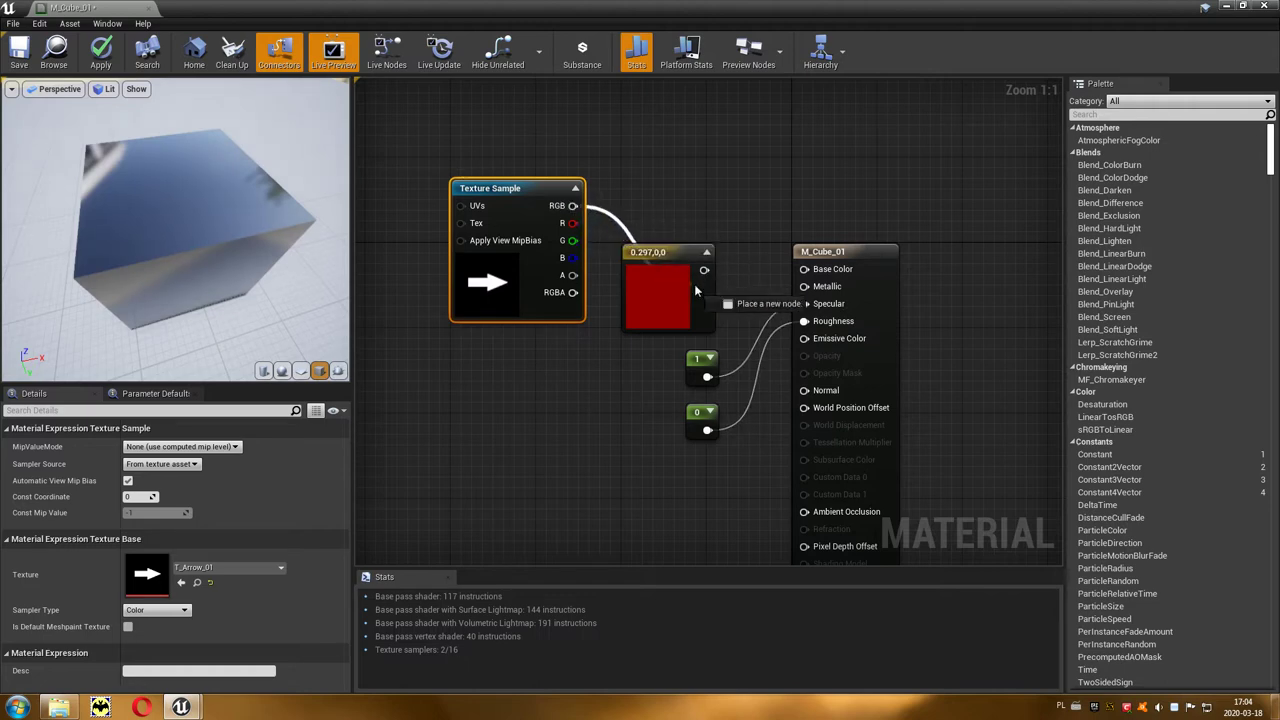
drag(690, 290, 804, 321)
Inspect the glossy arrow reflections on the preview cube and apply the material.
drag(333, 281, 250, 240)
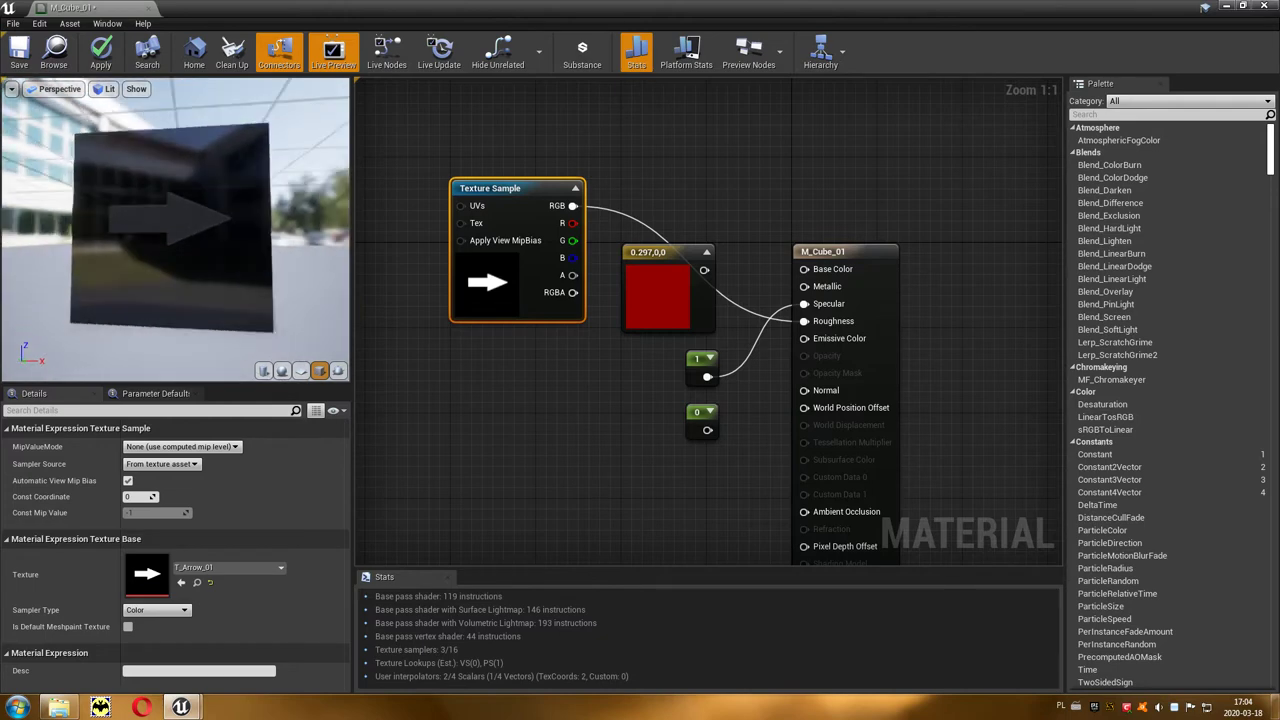
mouse_move(250, 240)
mouse_down()
mouse_move(180, 300)
mouse_move(200, 260)
mouse_move(200, 300)
mouse_up()
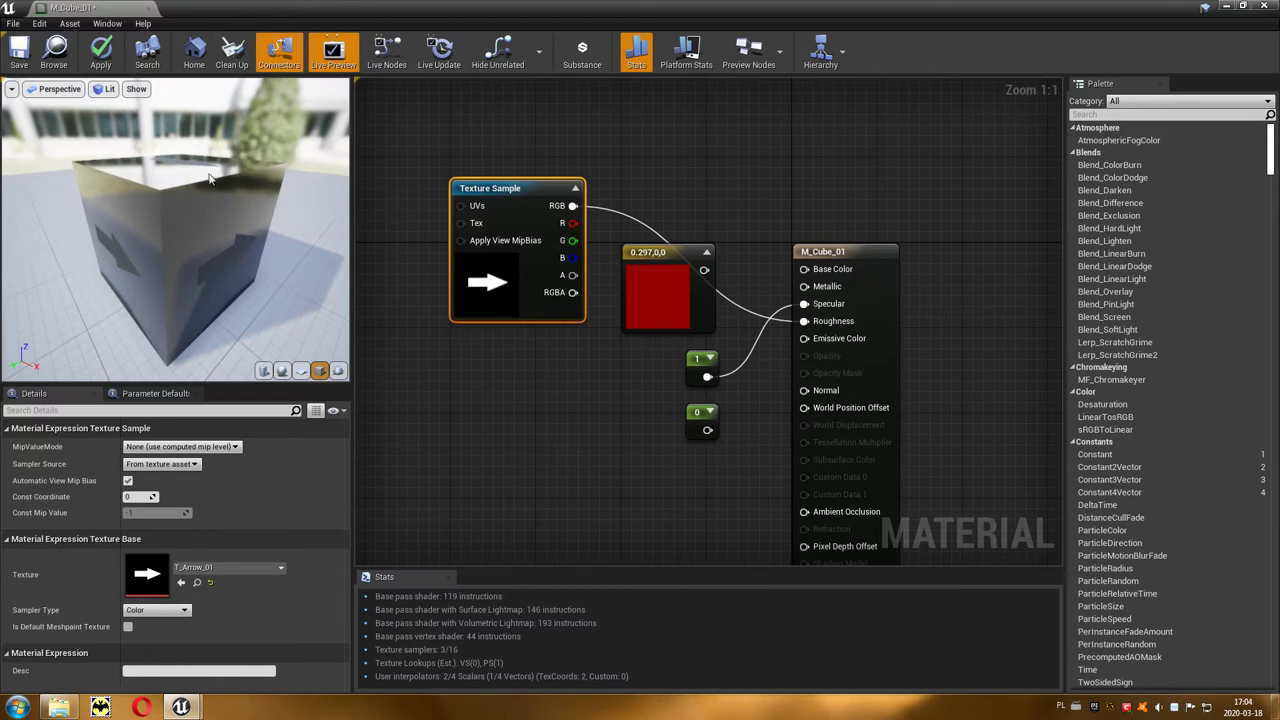
click(102, 52)
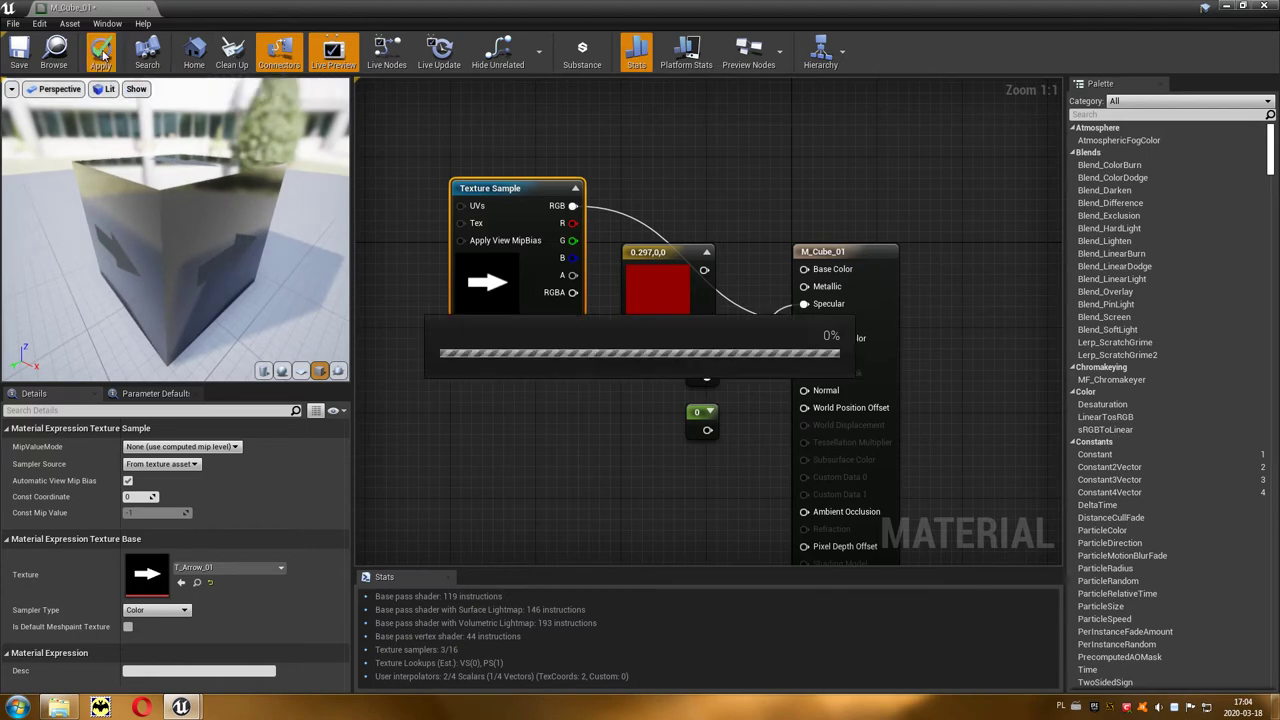
Check the level cube, then connect constant 0 to Roughness in place of 1.
drag(584, 18, 540, 460)
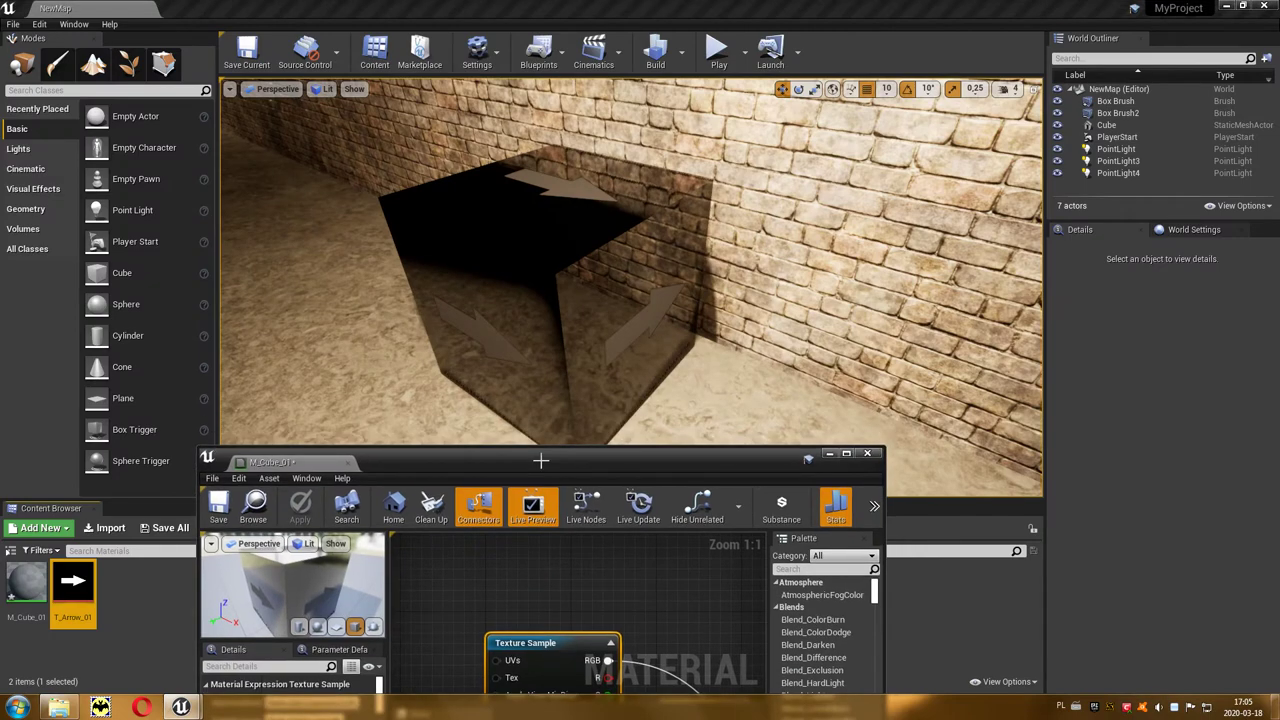
drag(540, 460, 580, 278)
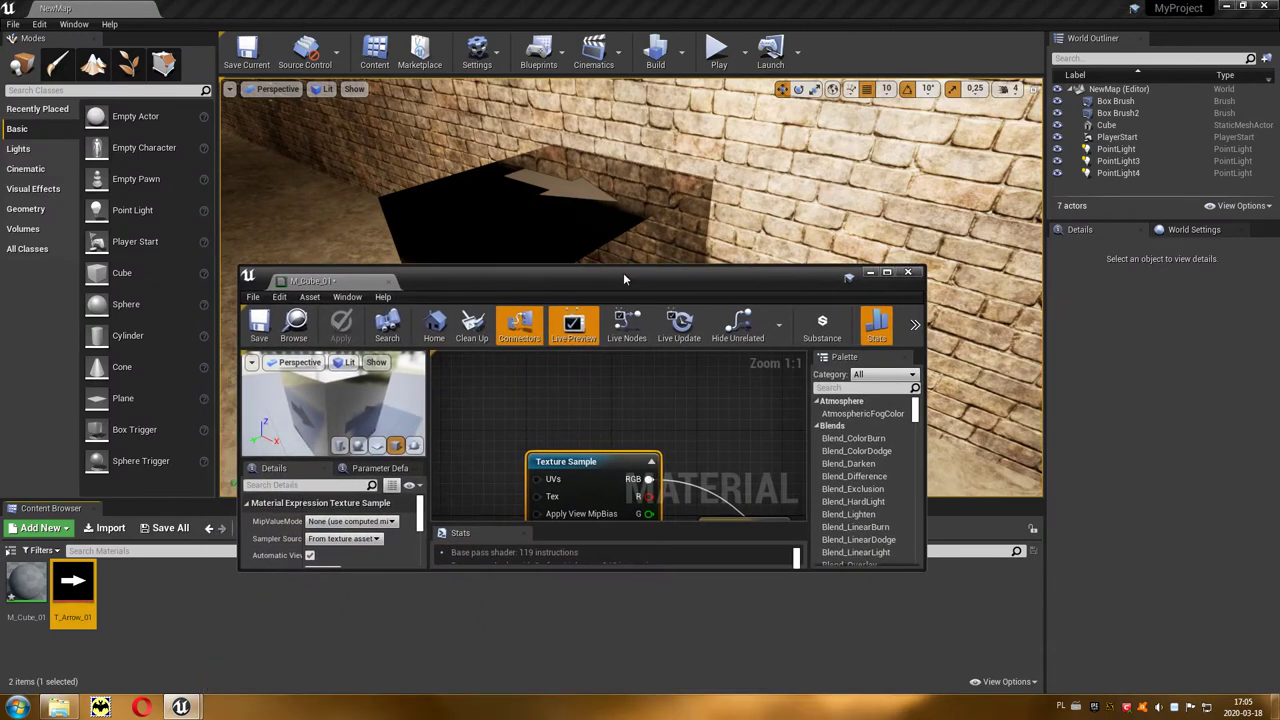
double_click(883, 274)
drag(804, 321, 707, 430)
click(586, 410)
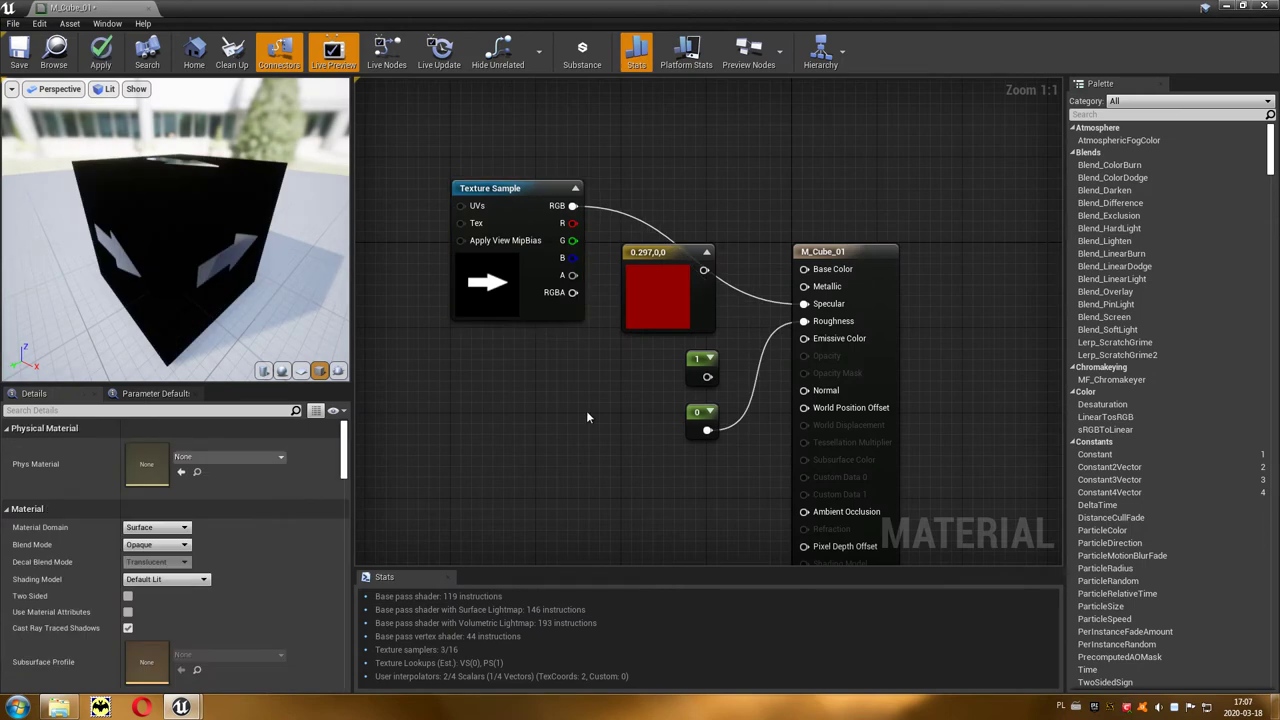
drag(576, 209, 574, 211)
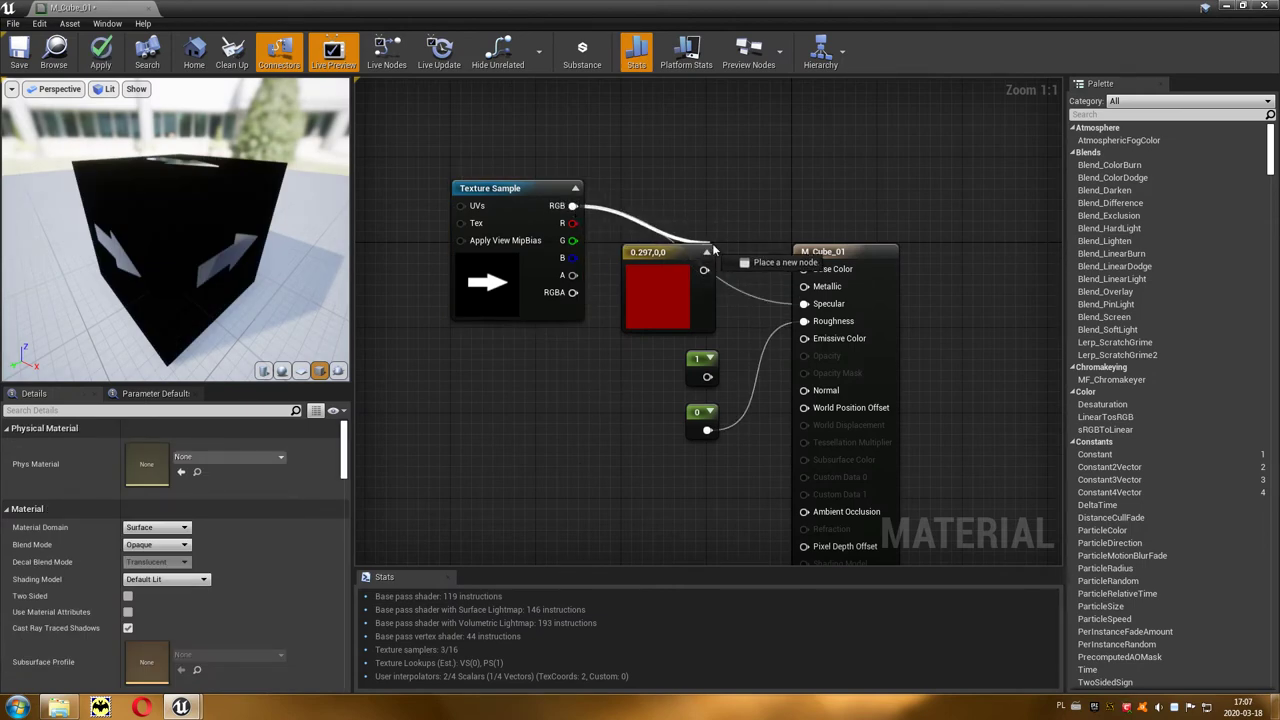
Place a Multiply node in the graph, moving the red colour constant out of the way.
drag(574, 211, 805, 270)
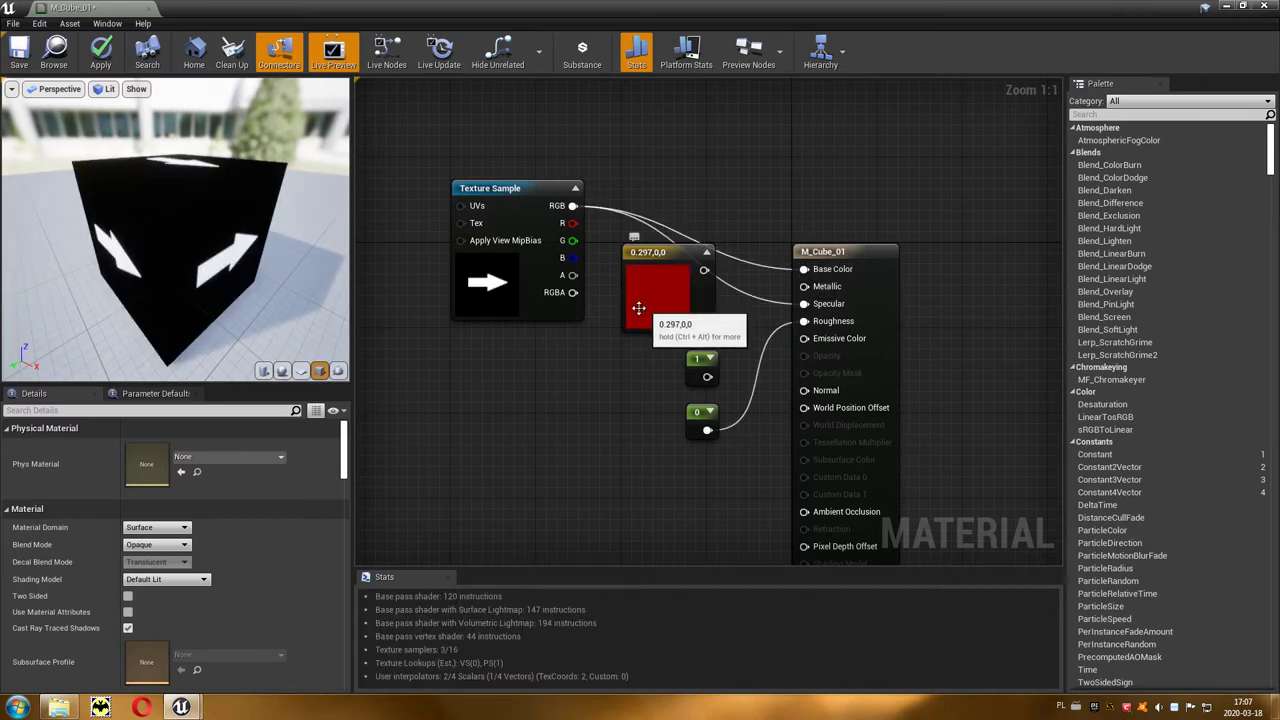
drag(176, 252, 204, 250)
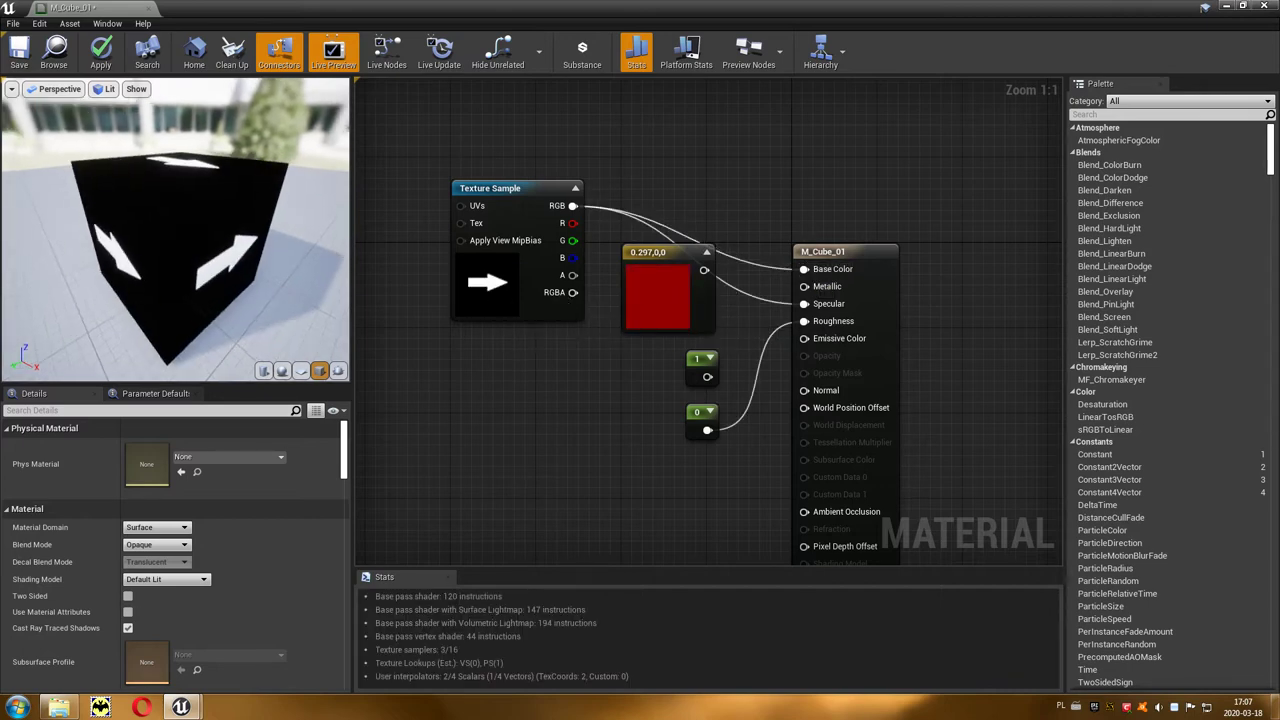
drag(657, 256, 510, 359)
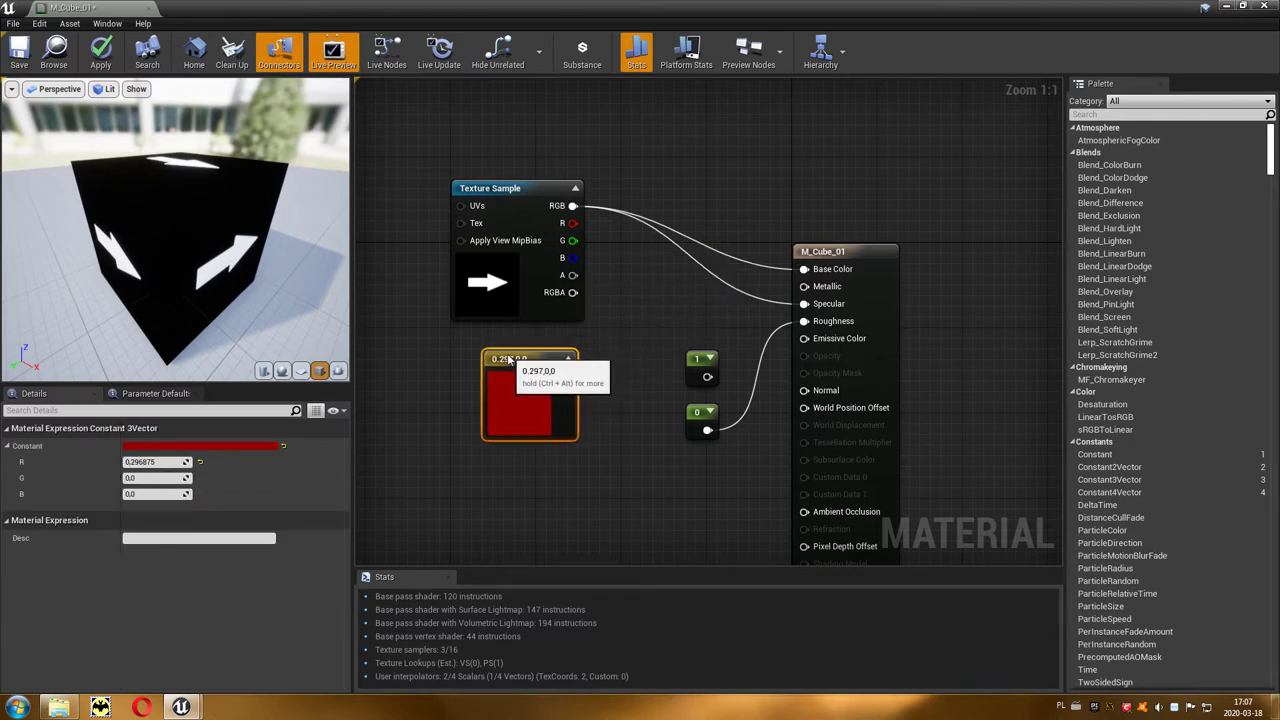
click(636, 295)
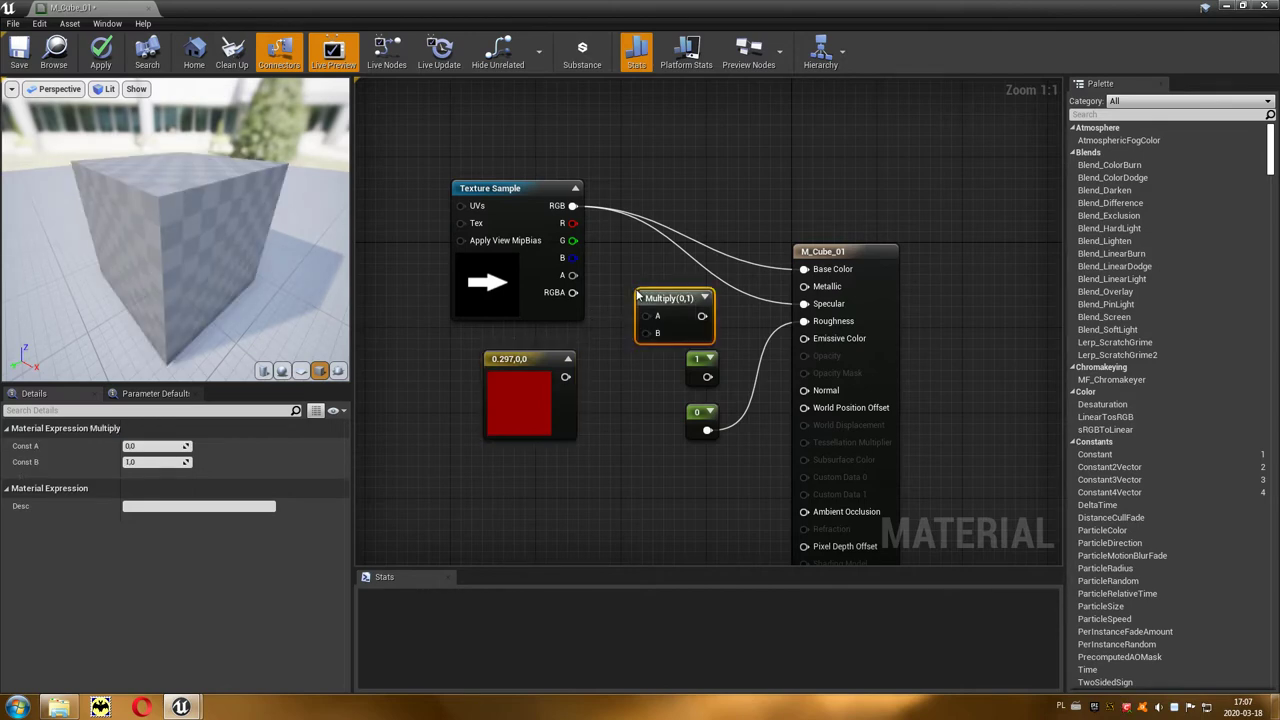
drag(637, 295, 633, 281)
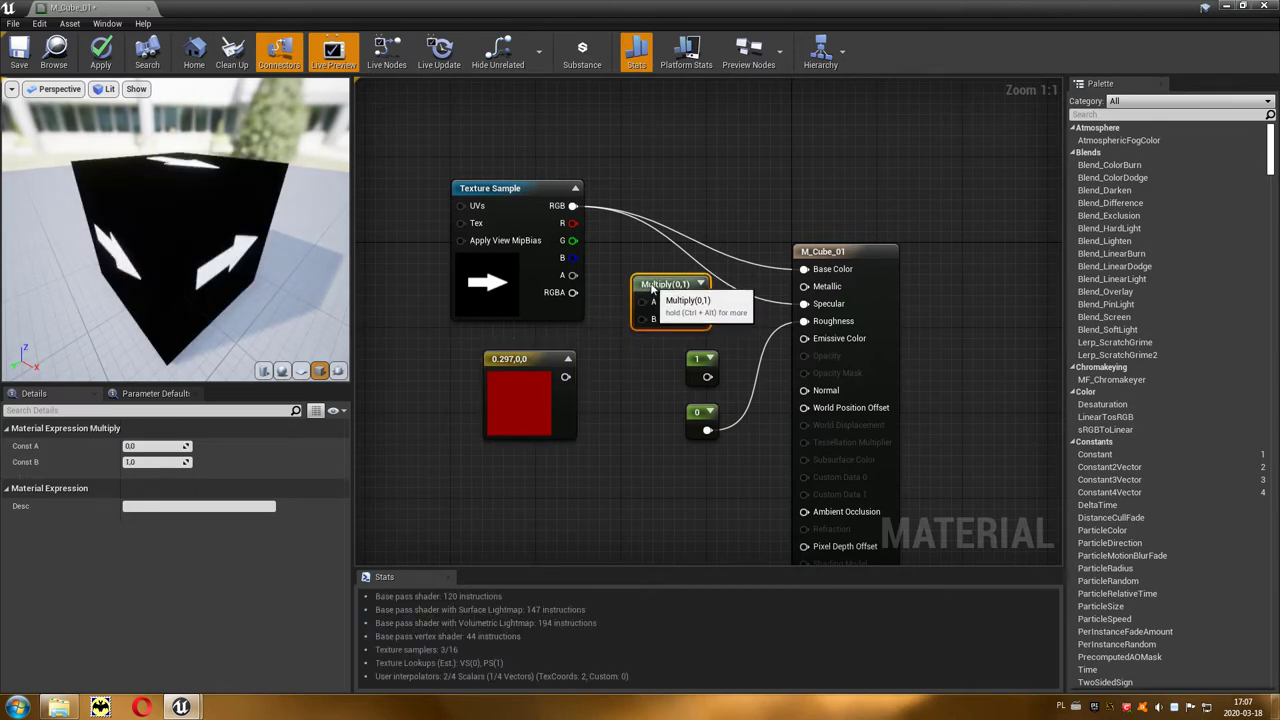
Multiply the arrow texture (A) by the red constant (B) and feed the result into Base Color.
drag(572, 206, 640, 305)
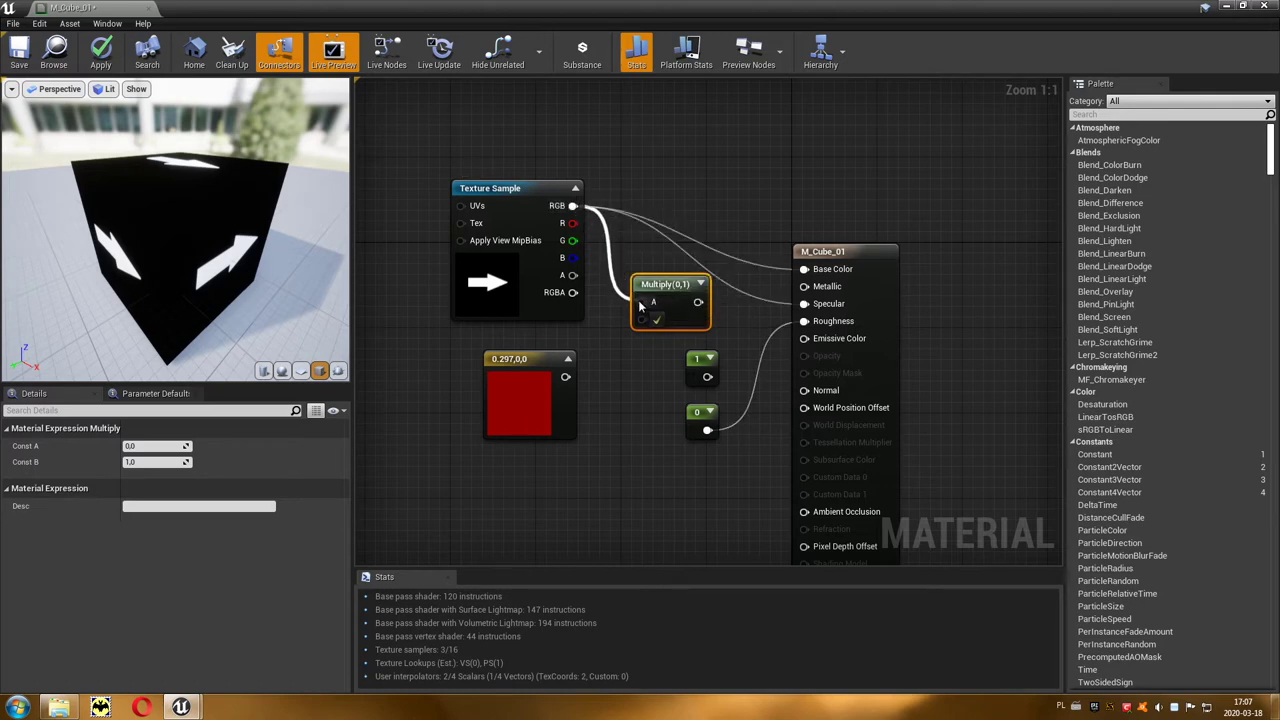
drag(641, 307, 642, 303)
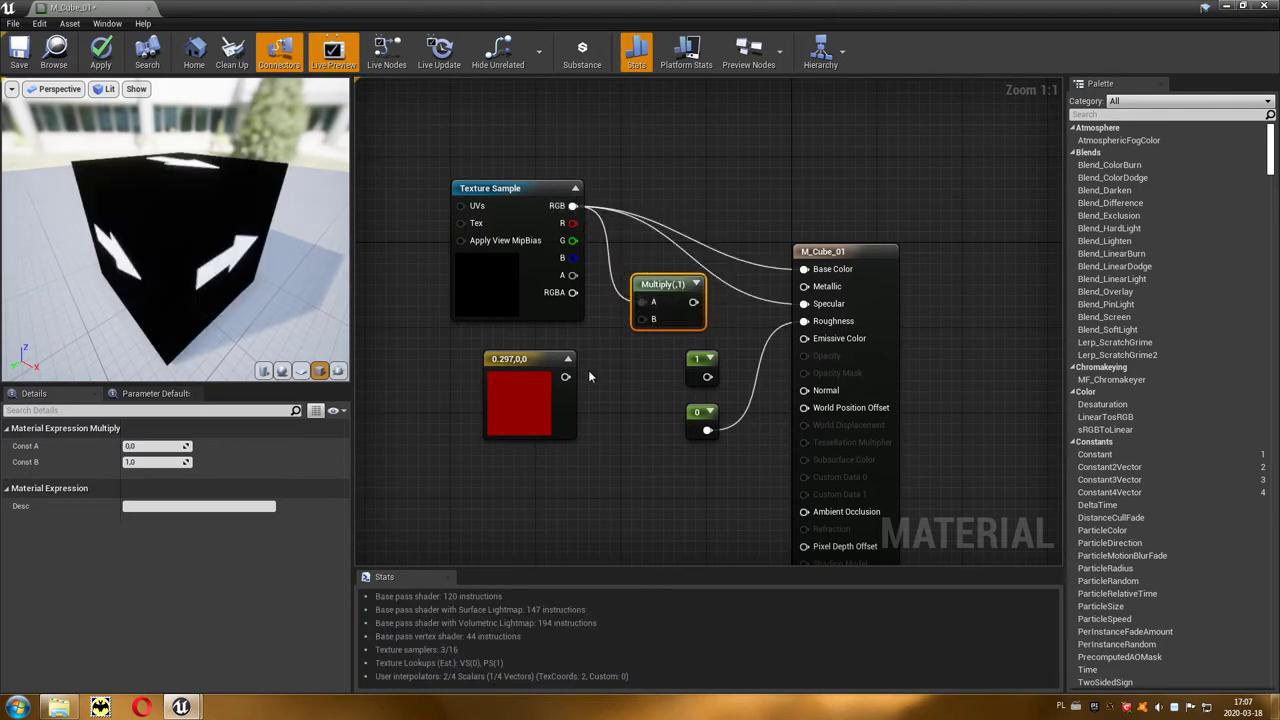
mouse_move(565, 376)
mouse_down()
mouse_move(643, 323)
mouse_move(671, 125)
mouse_up()
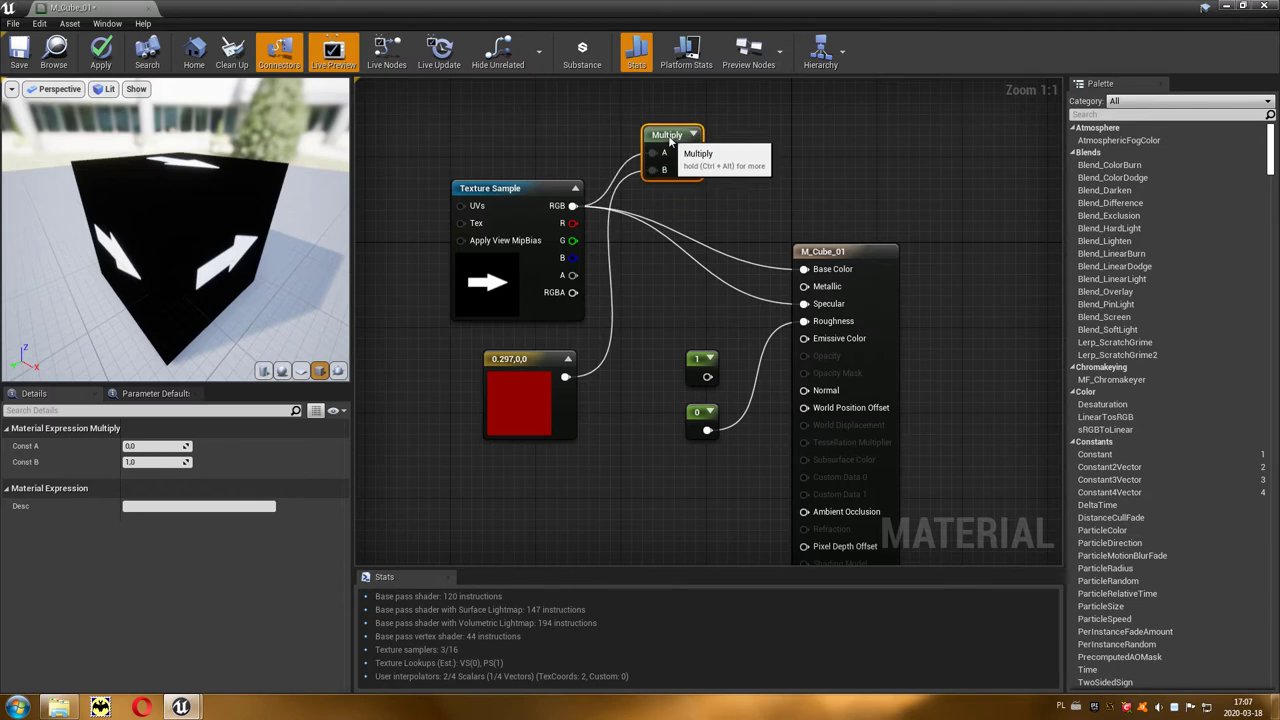
click(692, 124)
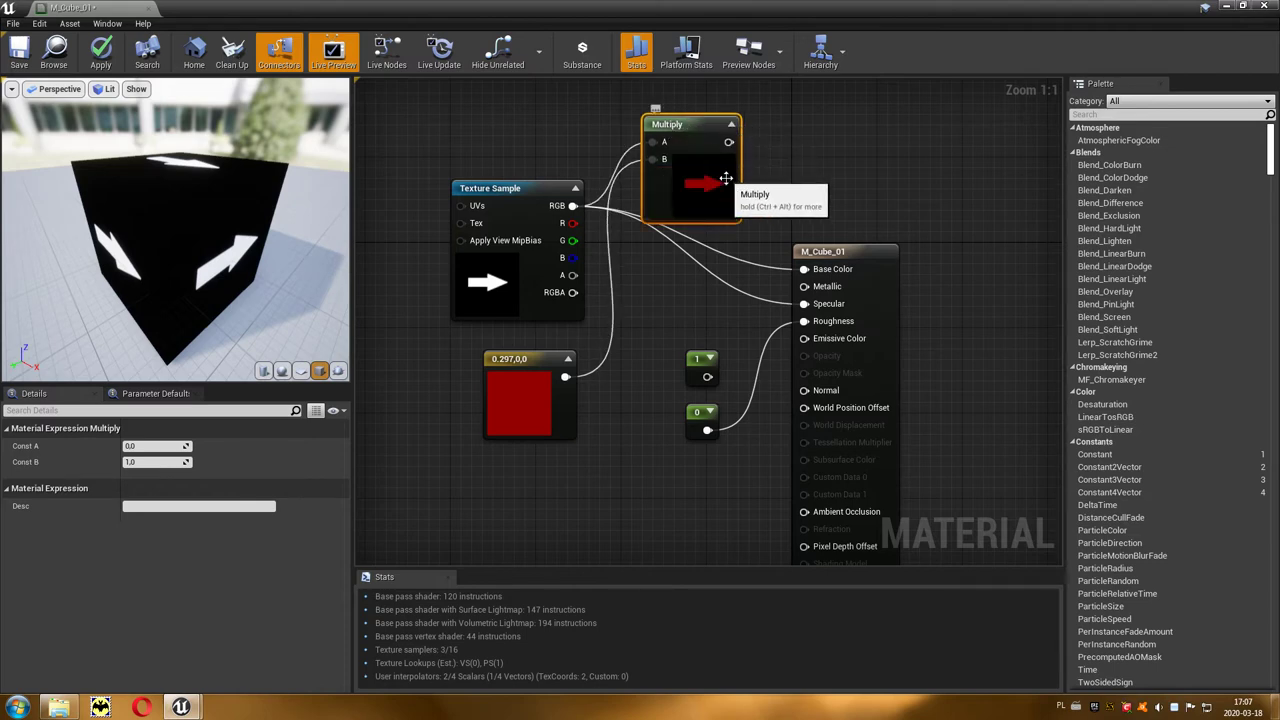
drag(726, 143, 803, 270)
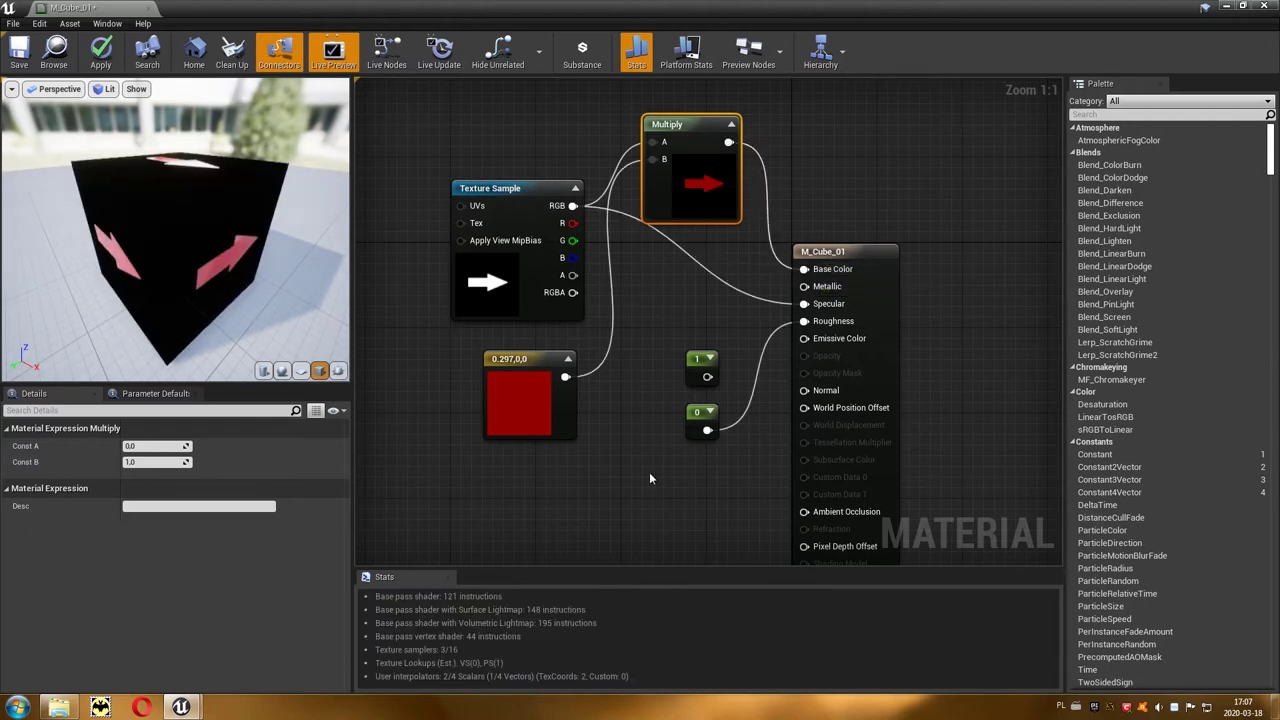
Reconnect constant 1 to Specular and tidy the Multiply node beside the texture.
drag(707, 376, 808, 309)
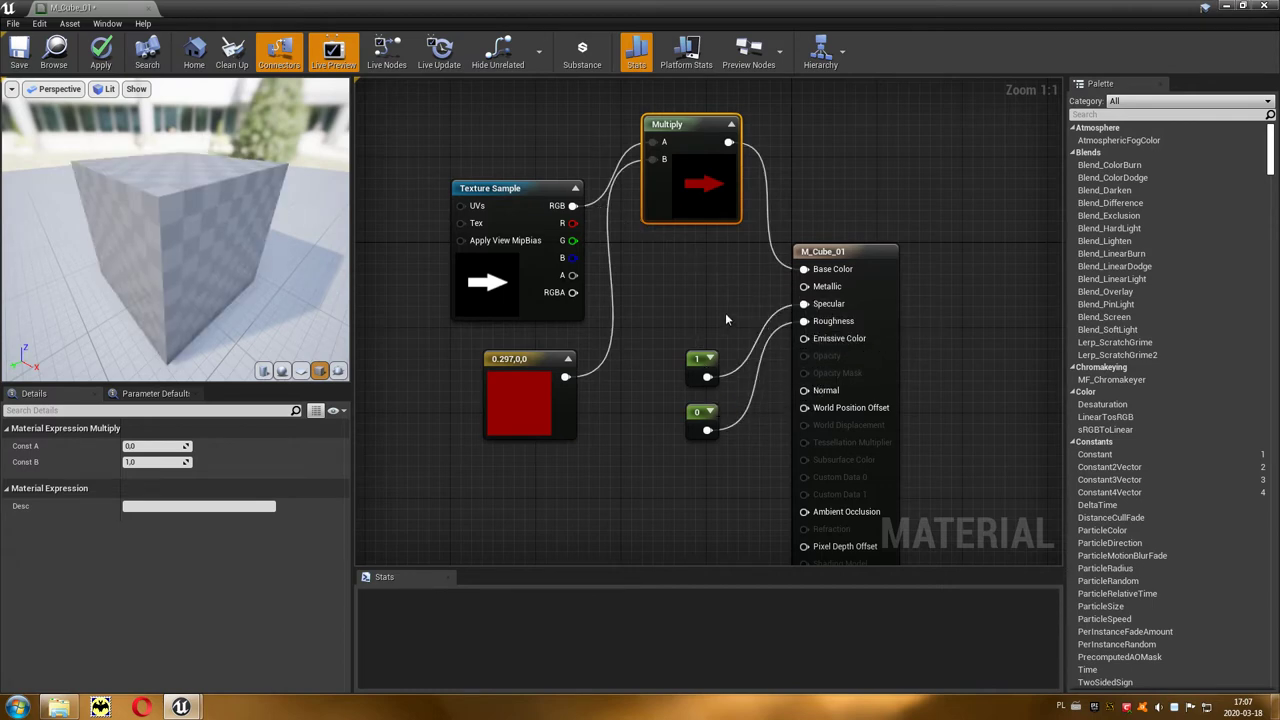
drag(695, 137, 695, 201)
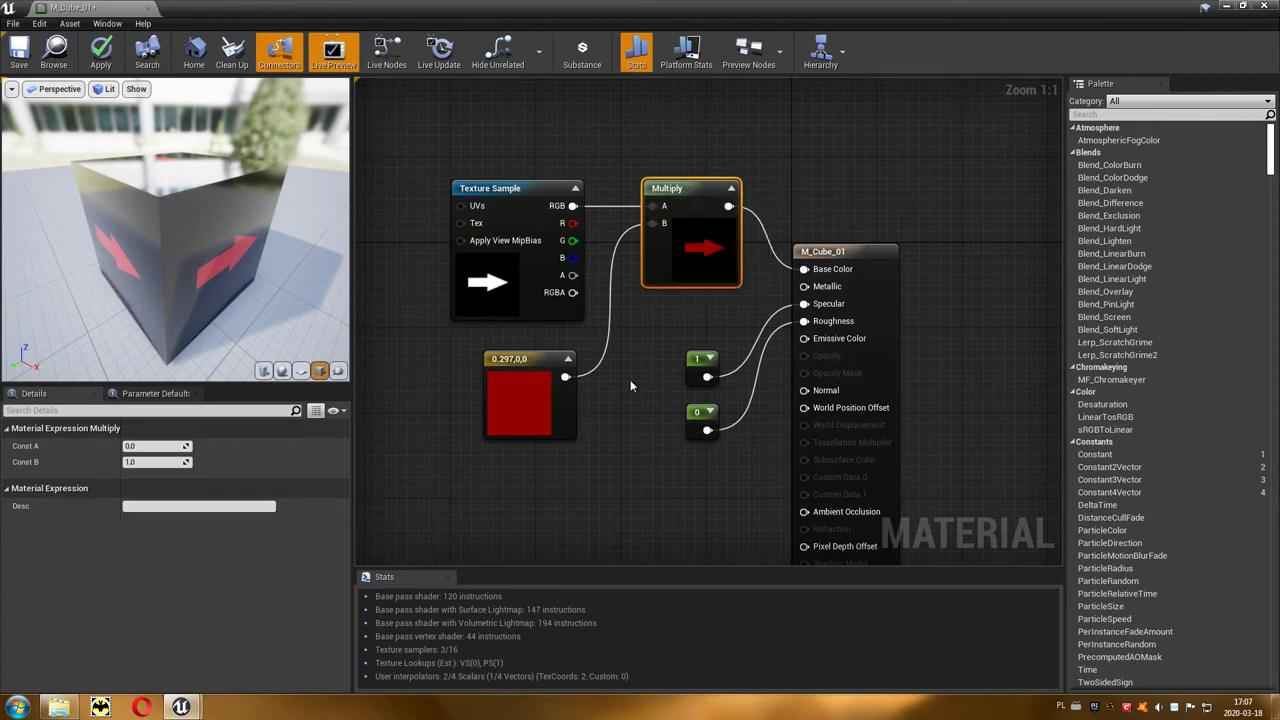
mouse_move(470, 14)
mouse_down()
mouse_move(465, 338)
mouse_move(493, 372)
mouse_up()
Apply the red-arrow material, then maximize the material editor and frame the graph.
click(253, 421)
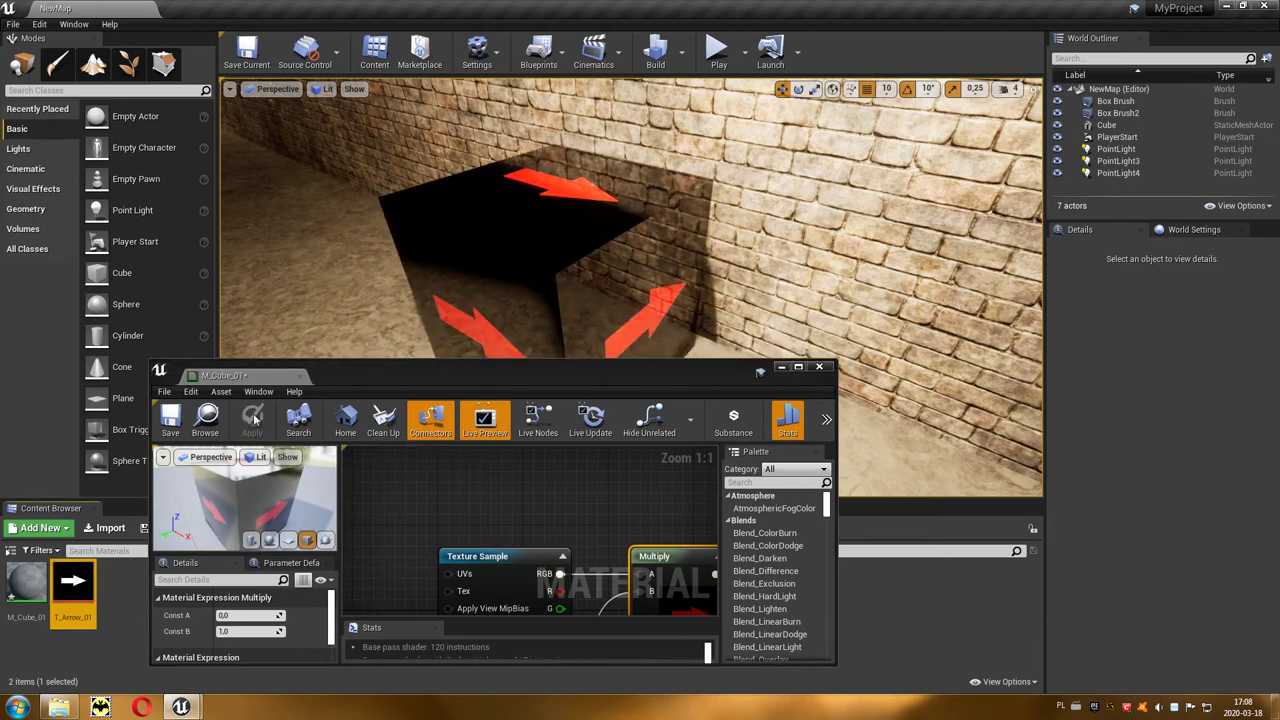
click(799, 368)
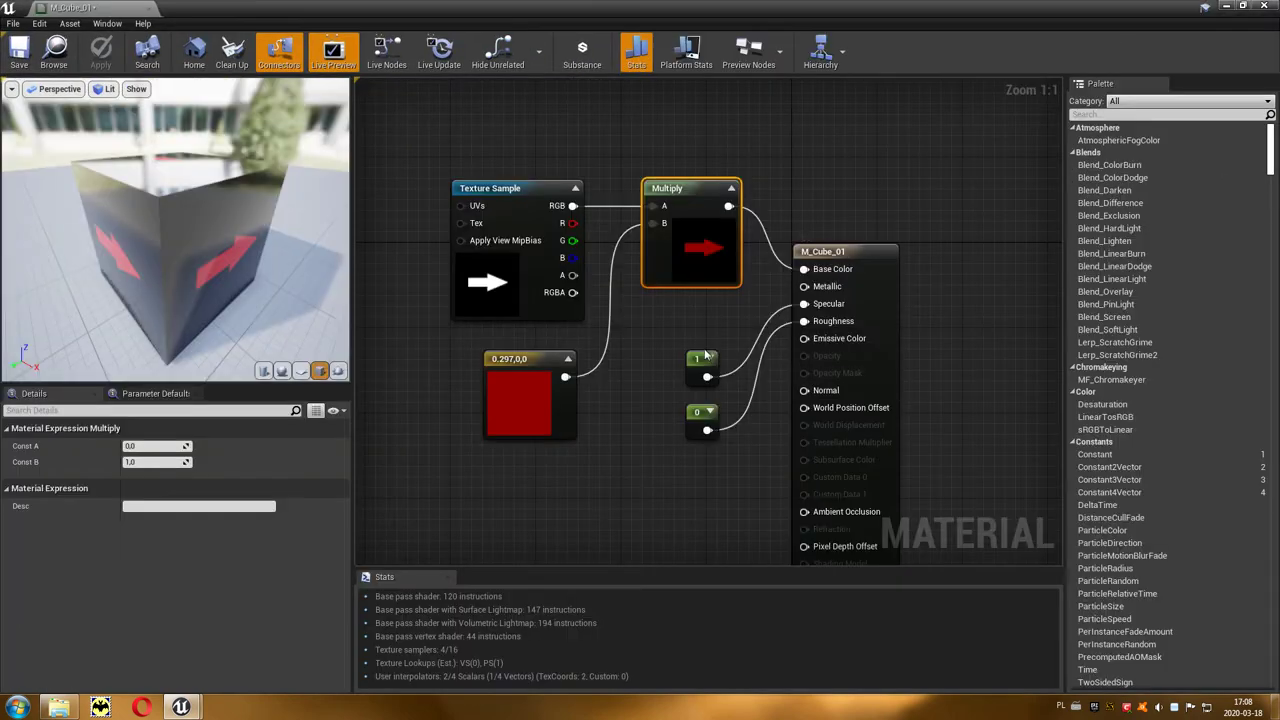
key(Home)
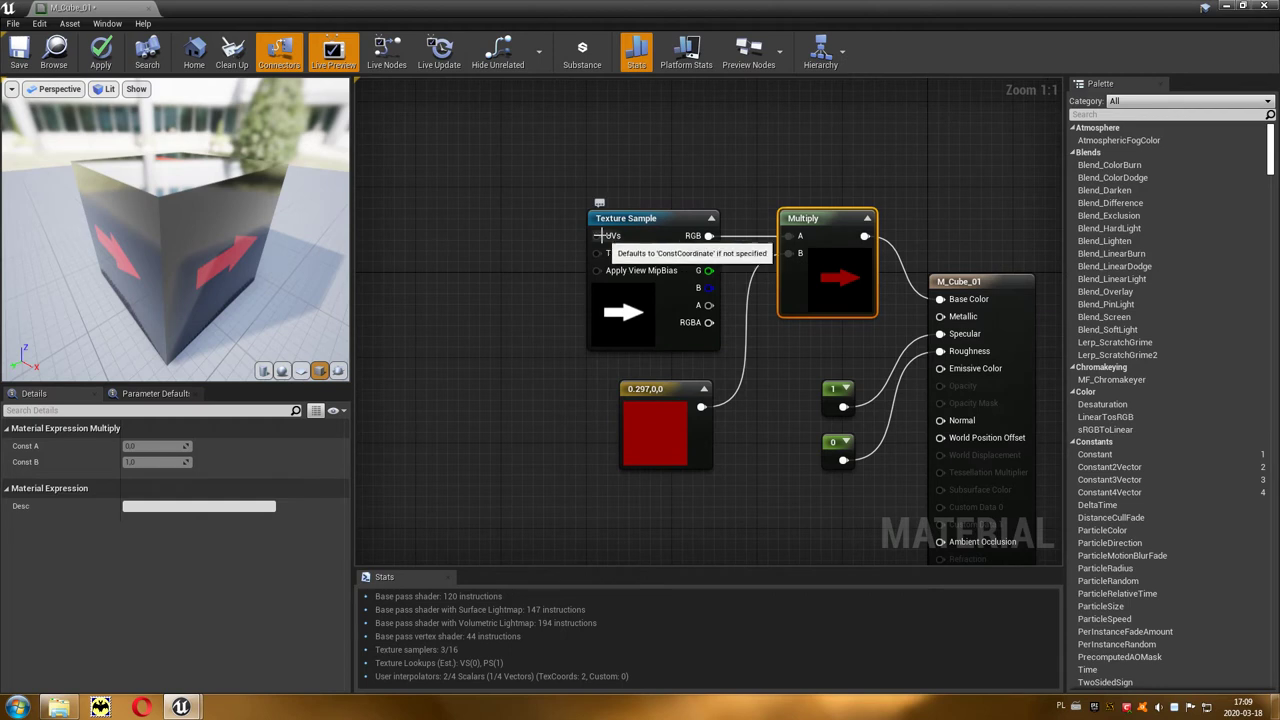
right_click(436, 245)
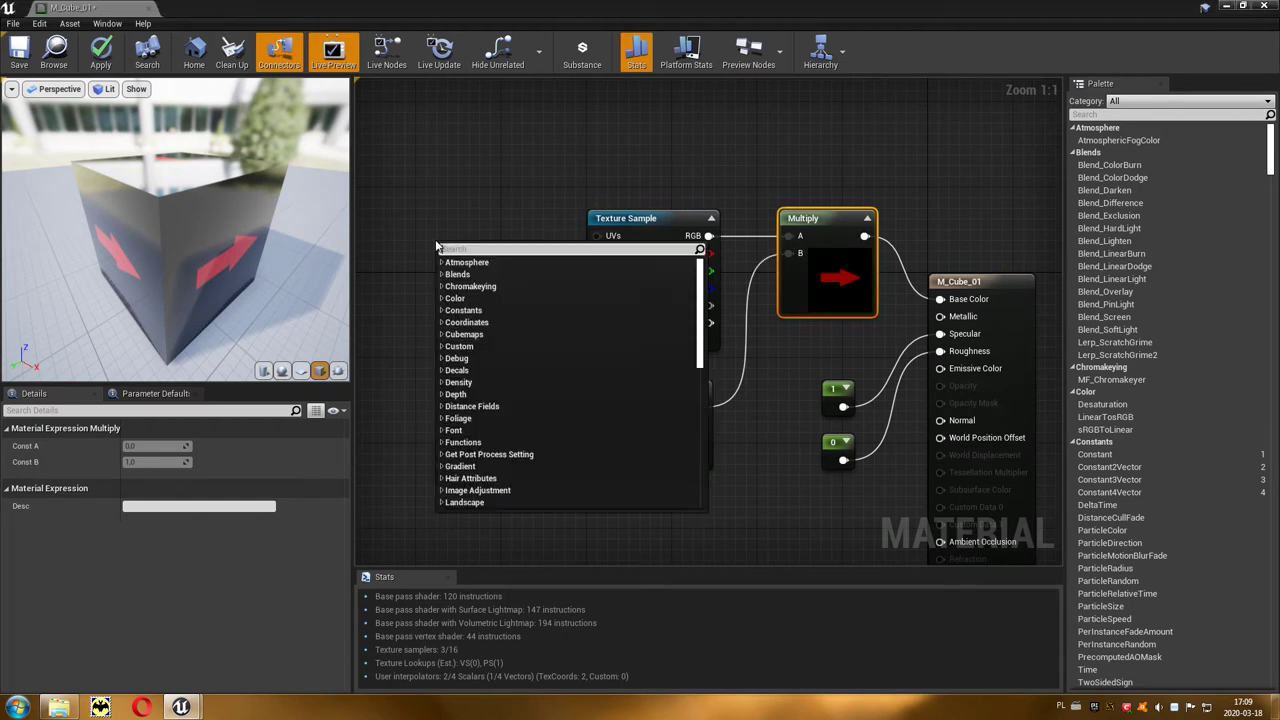
text(coo)
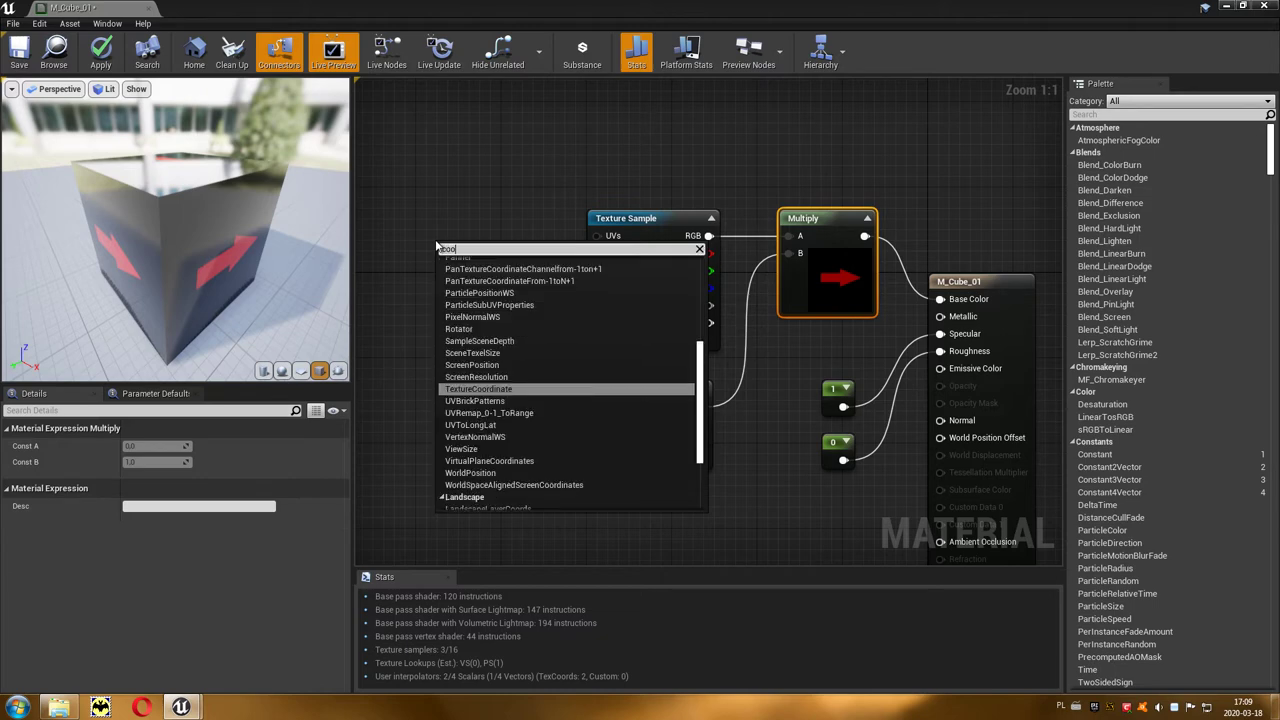
click(527, 388)
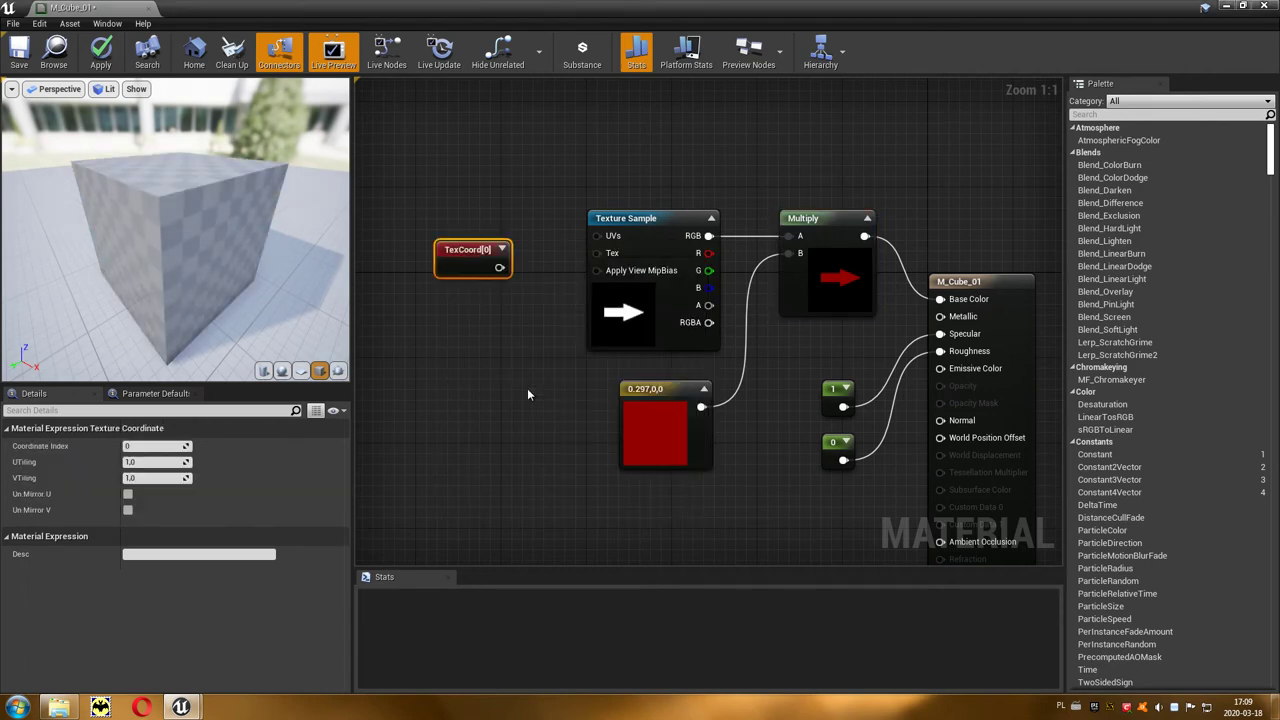
drag(499, 267, 598, 241)
text(2)
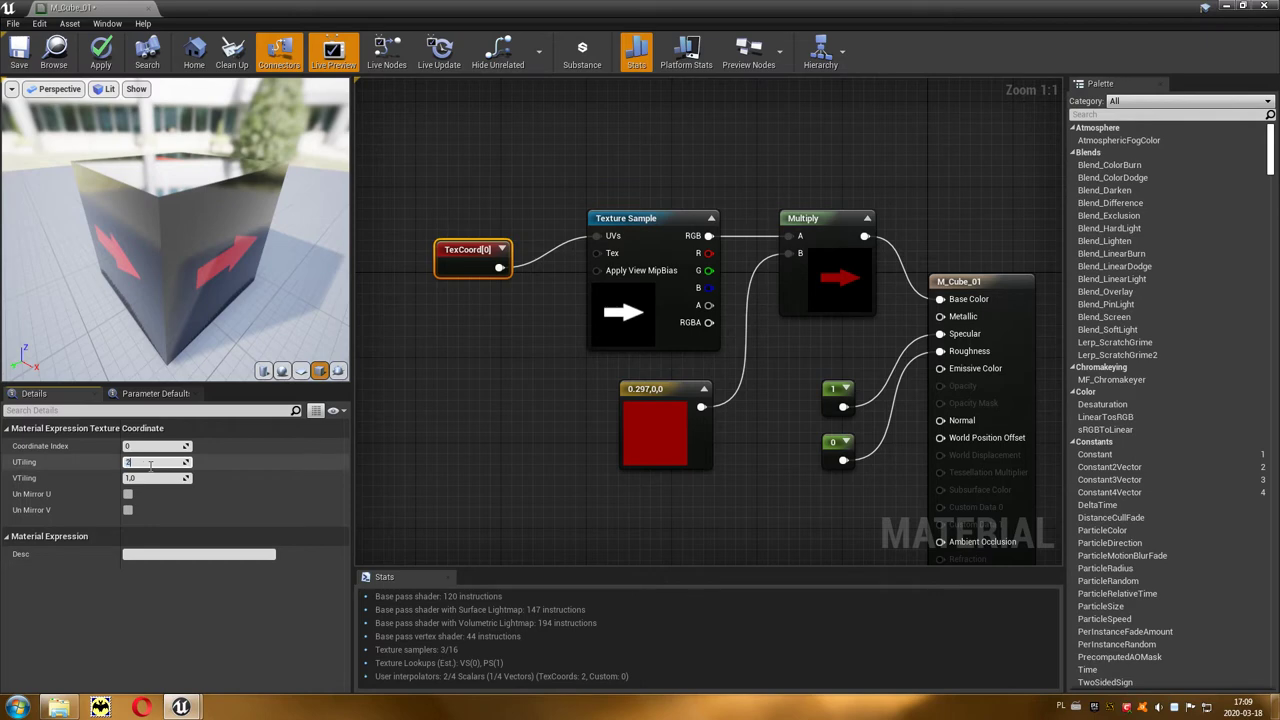
key(Return)
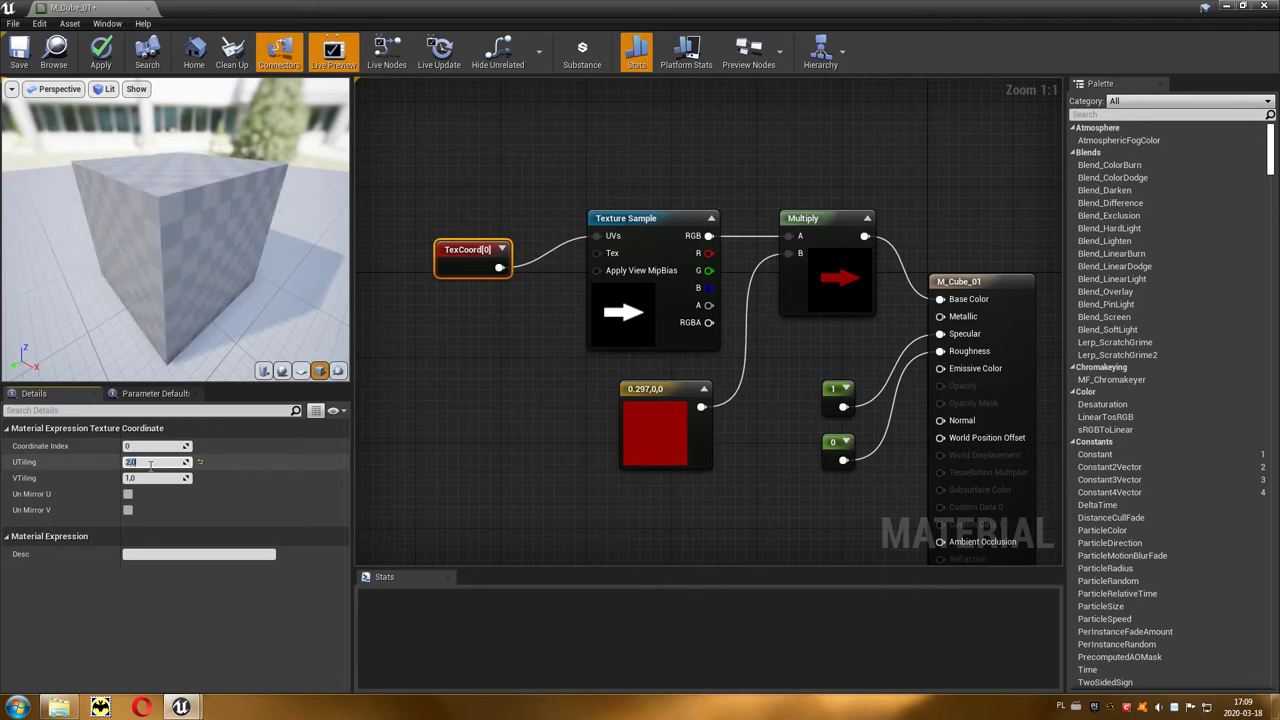
click(140, 478)
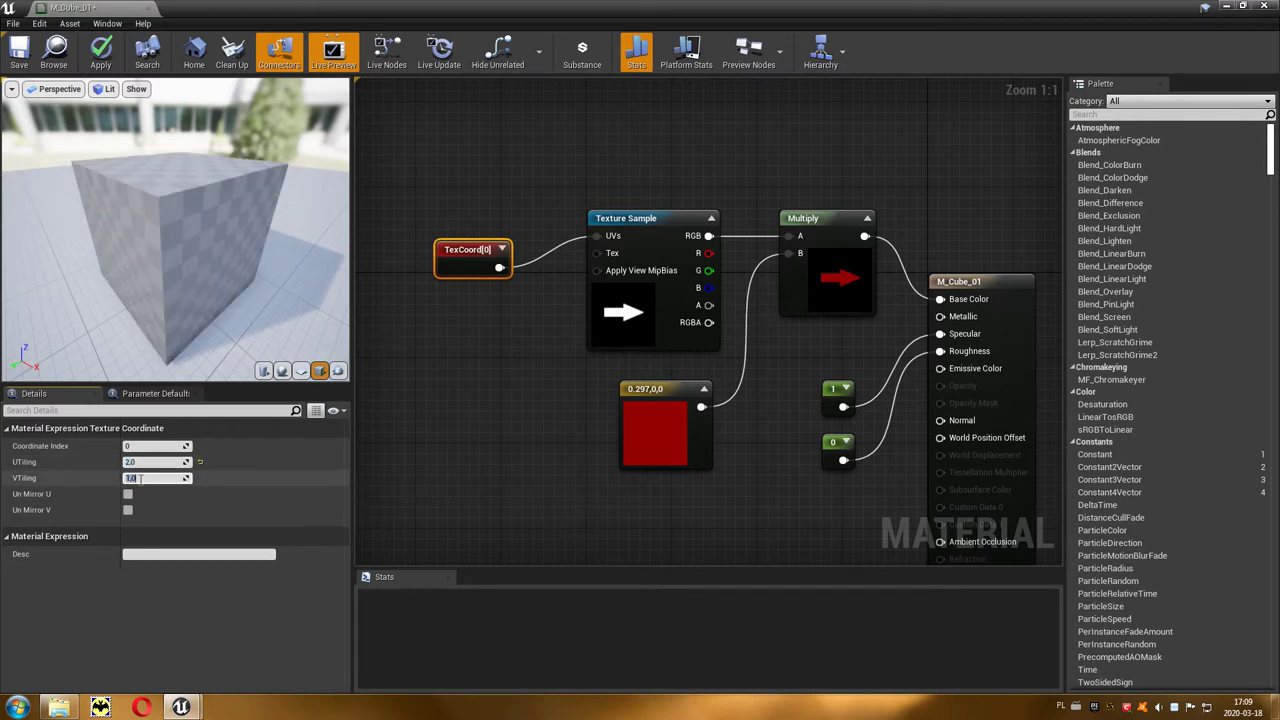
text(2)
key(Return)
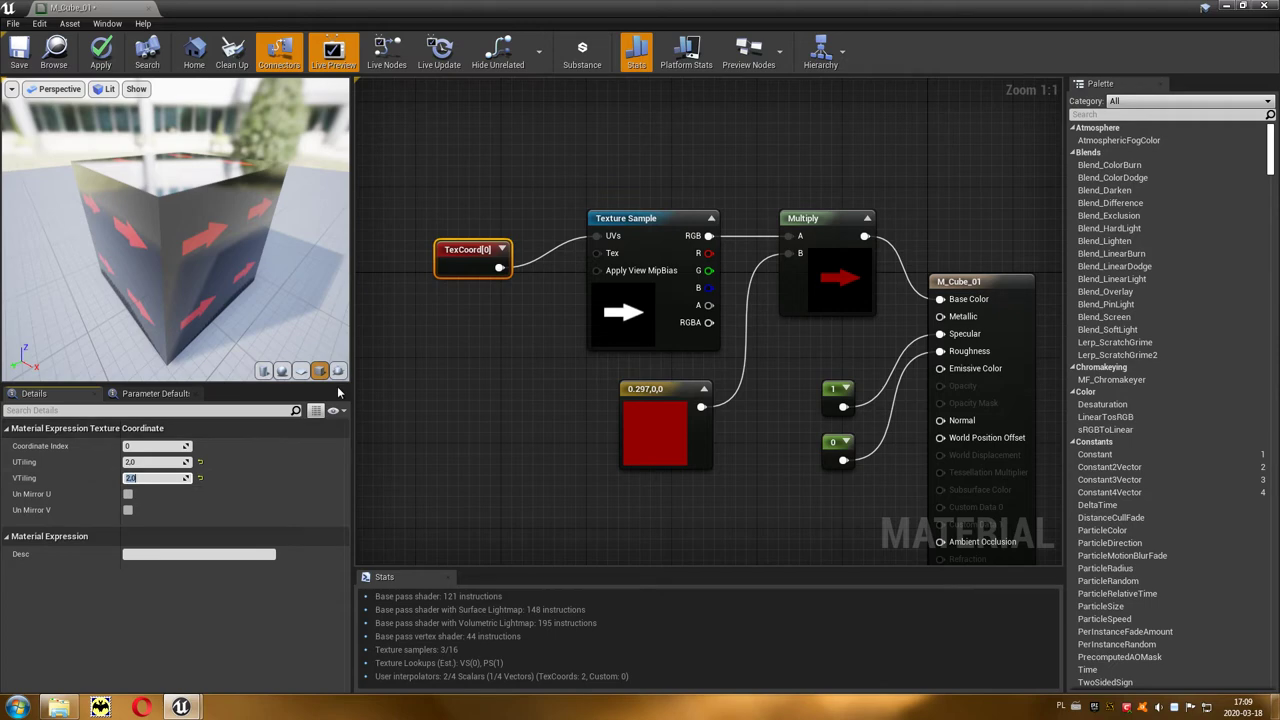
drag(427, 228, 468, 286)
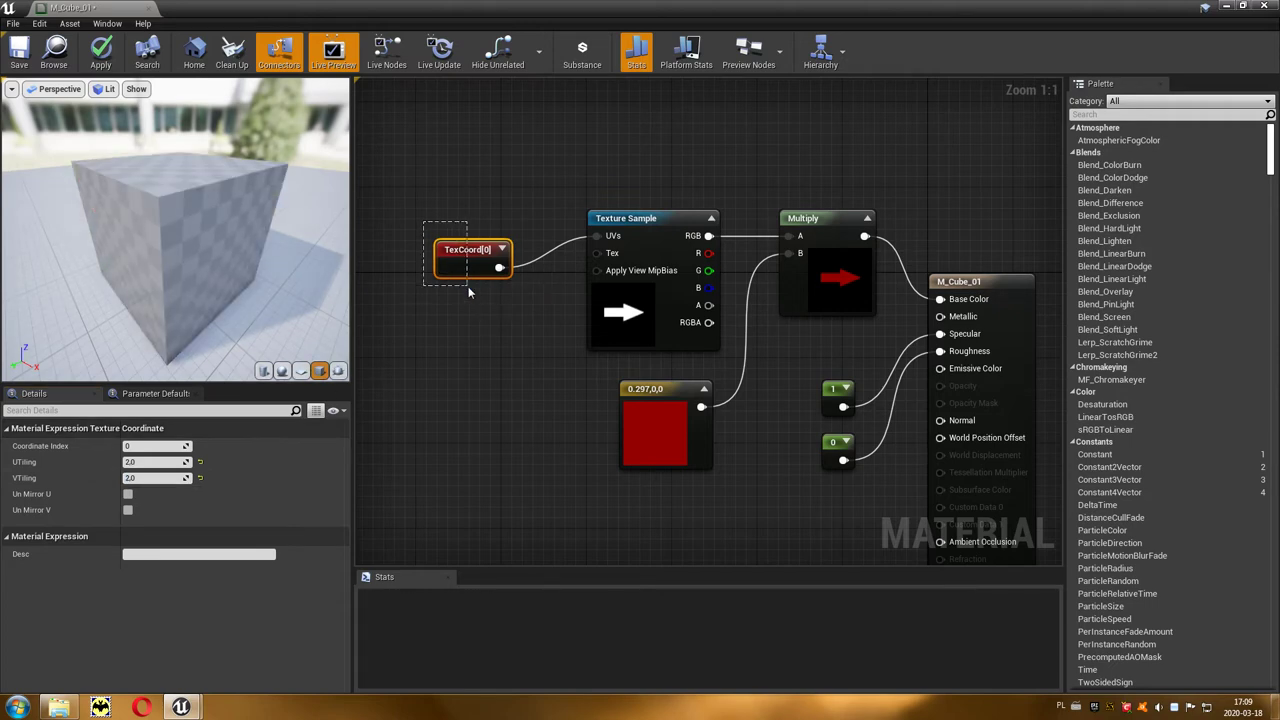
key(Delete)
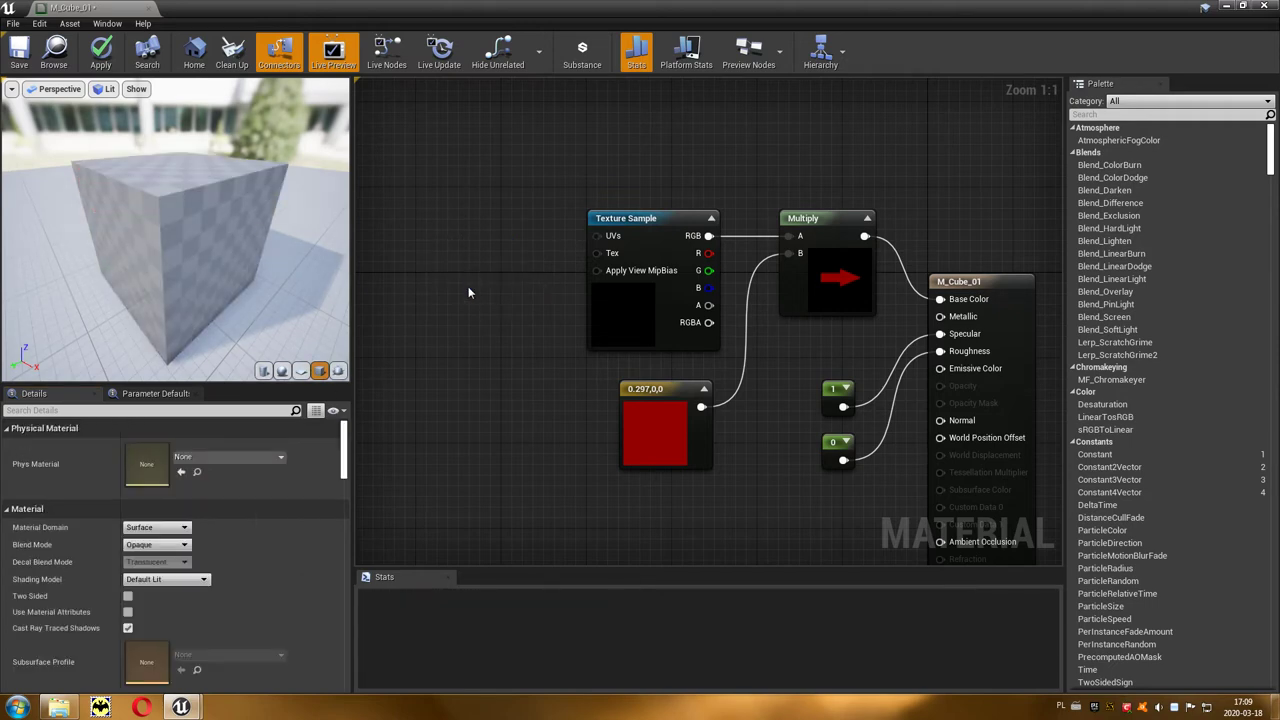
Add a Panner feeding the arrow texture's UVs, with Speed X set to -1.0.
right_click(442, 225)
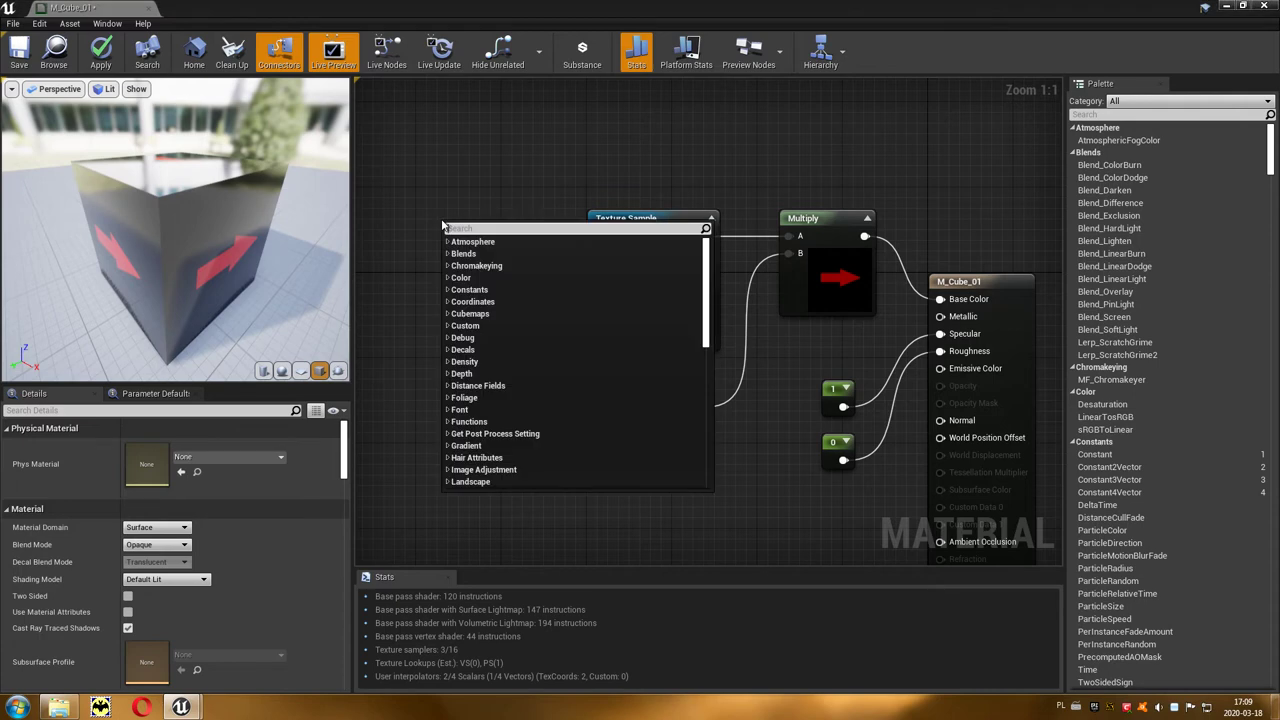
text(pa)
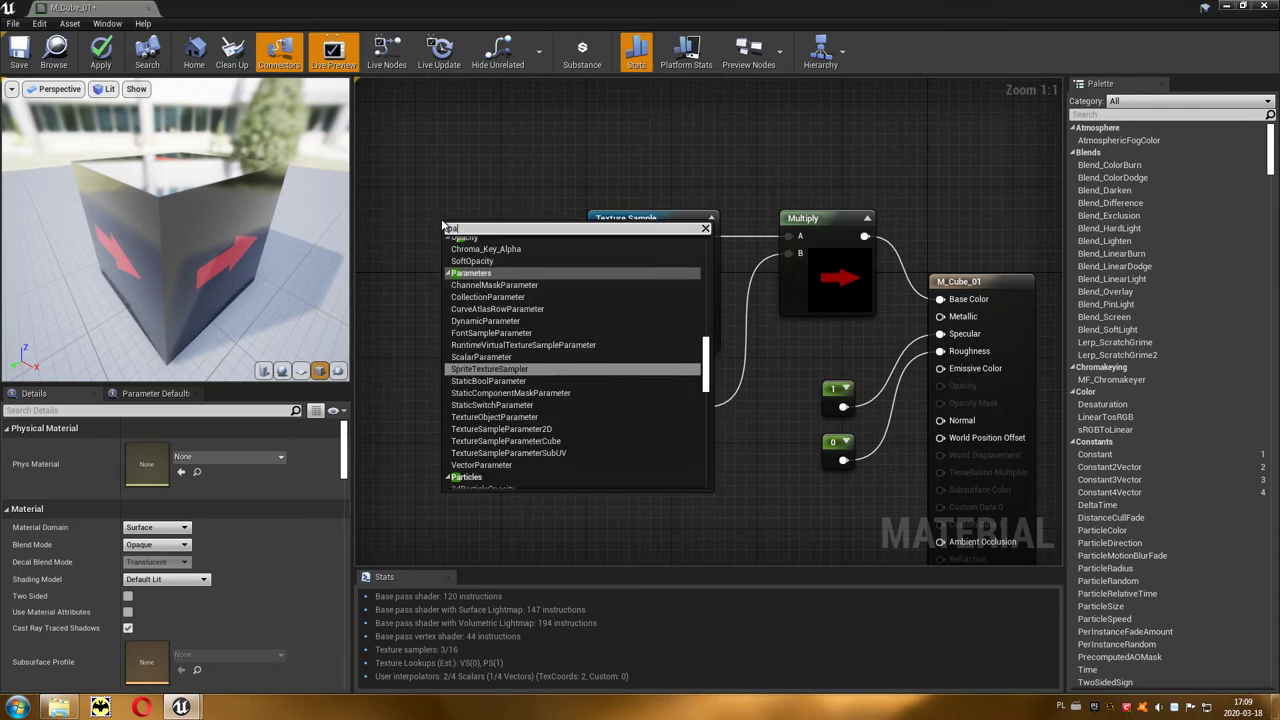
text(nn)
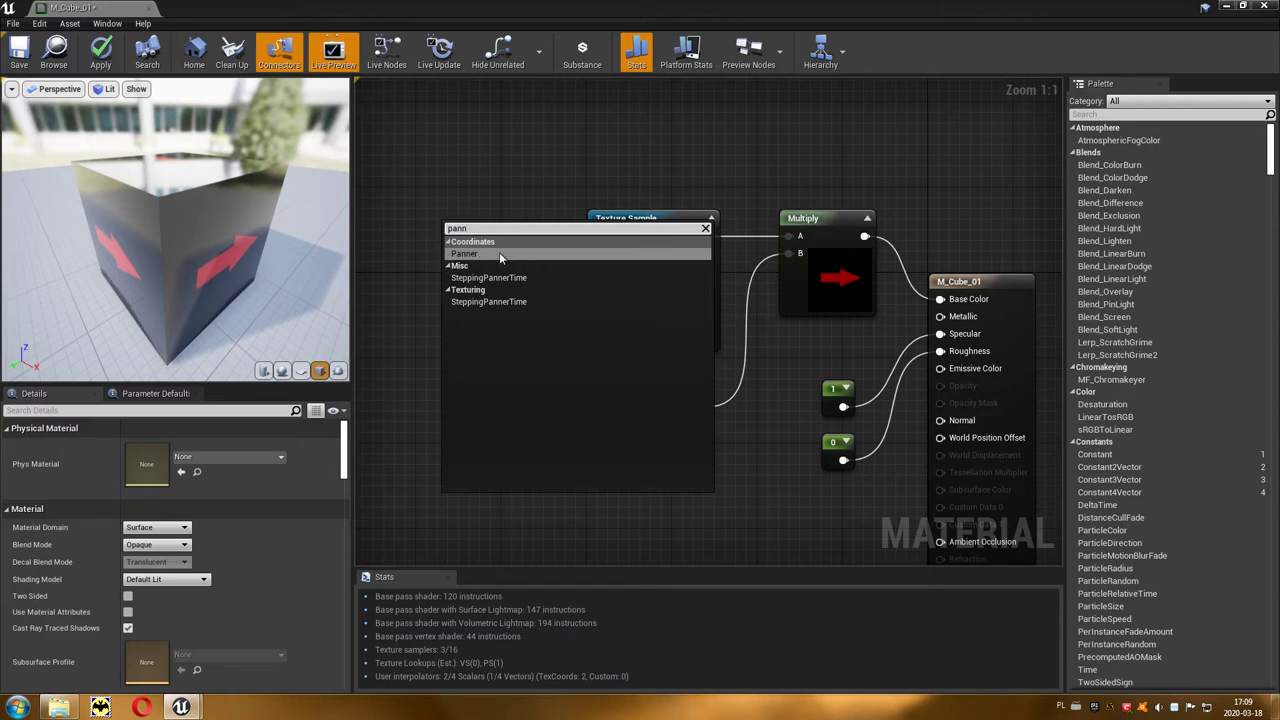
click(499, 255)
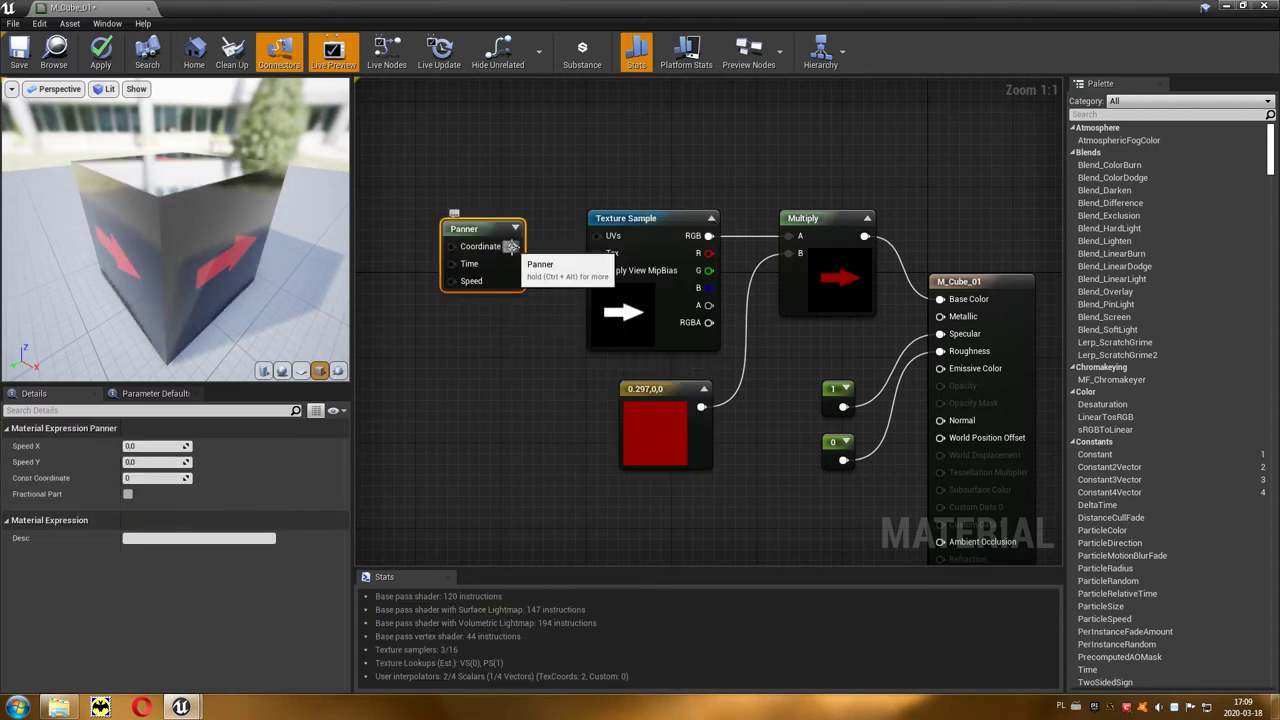
drag(512, 246, 597, 236)
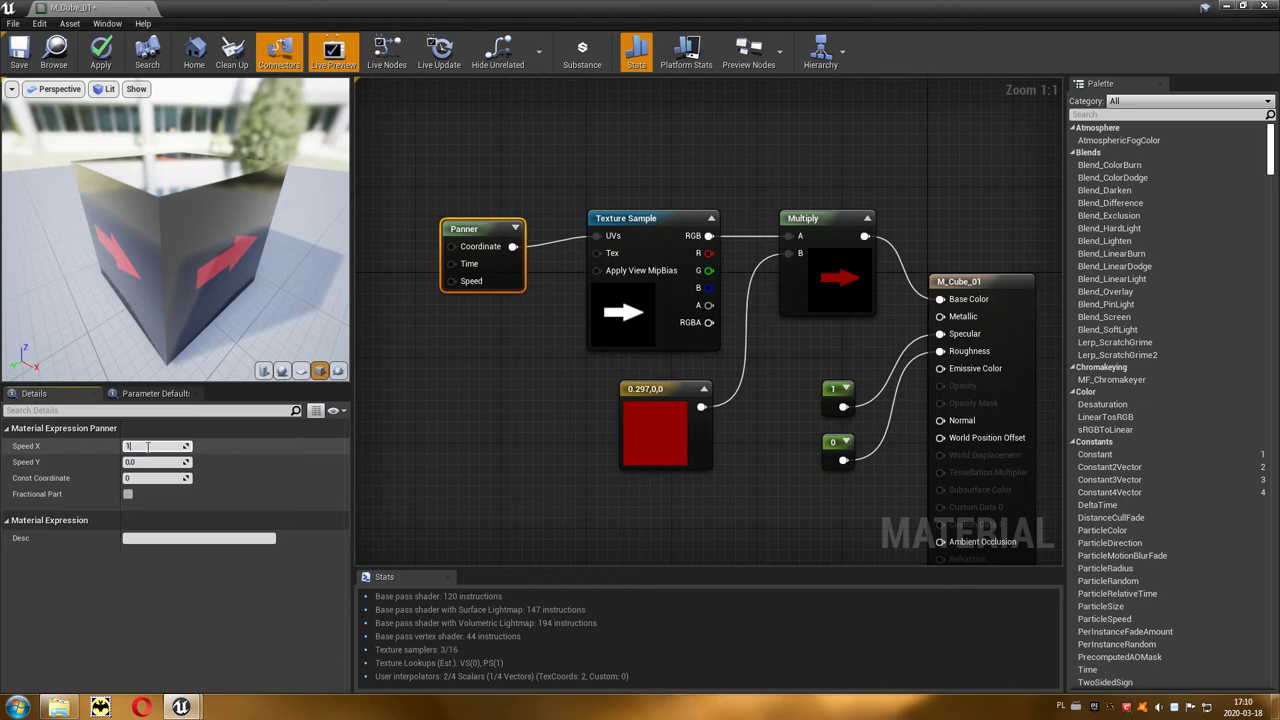
key(Return)
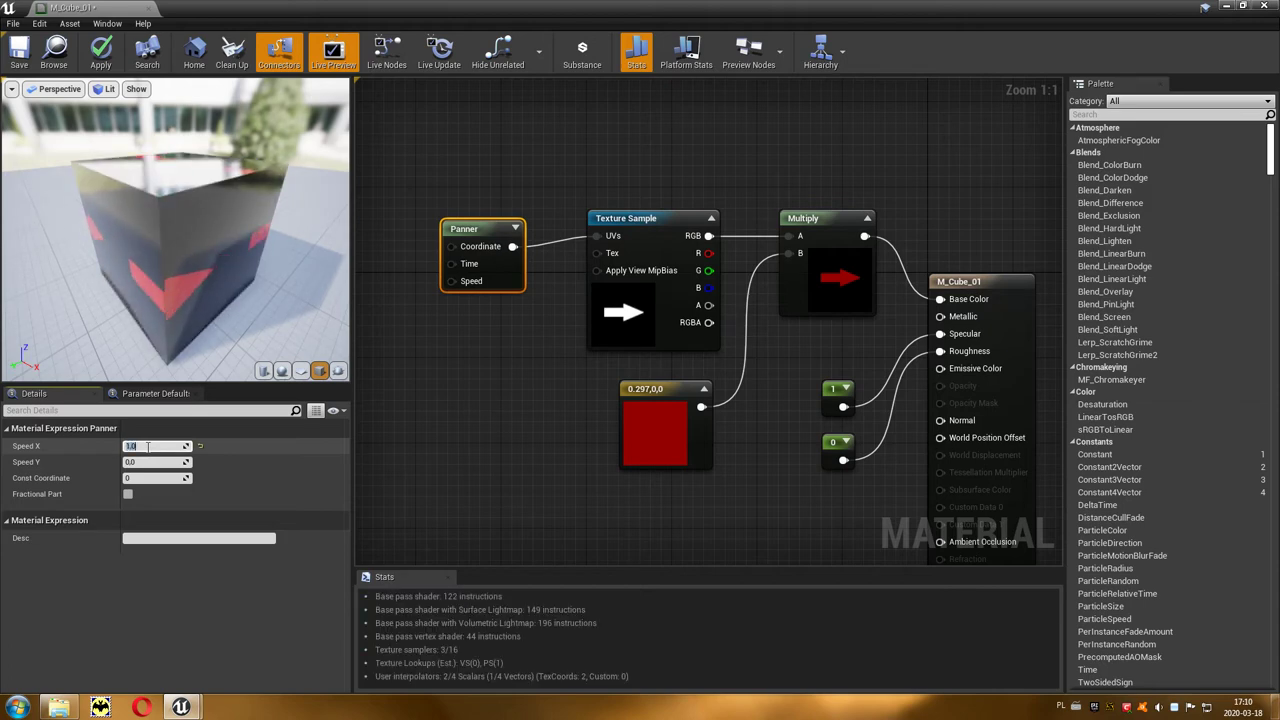
key(Return)
Move the Texture Sample, Multiply, Panner and red constant down-left, and connect the 0 constant to a material input.
click(821, 350)
drag(822, 178, 645, 338)
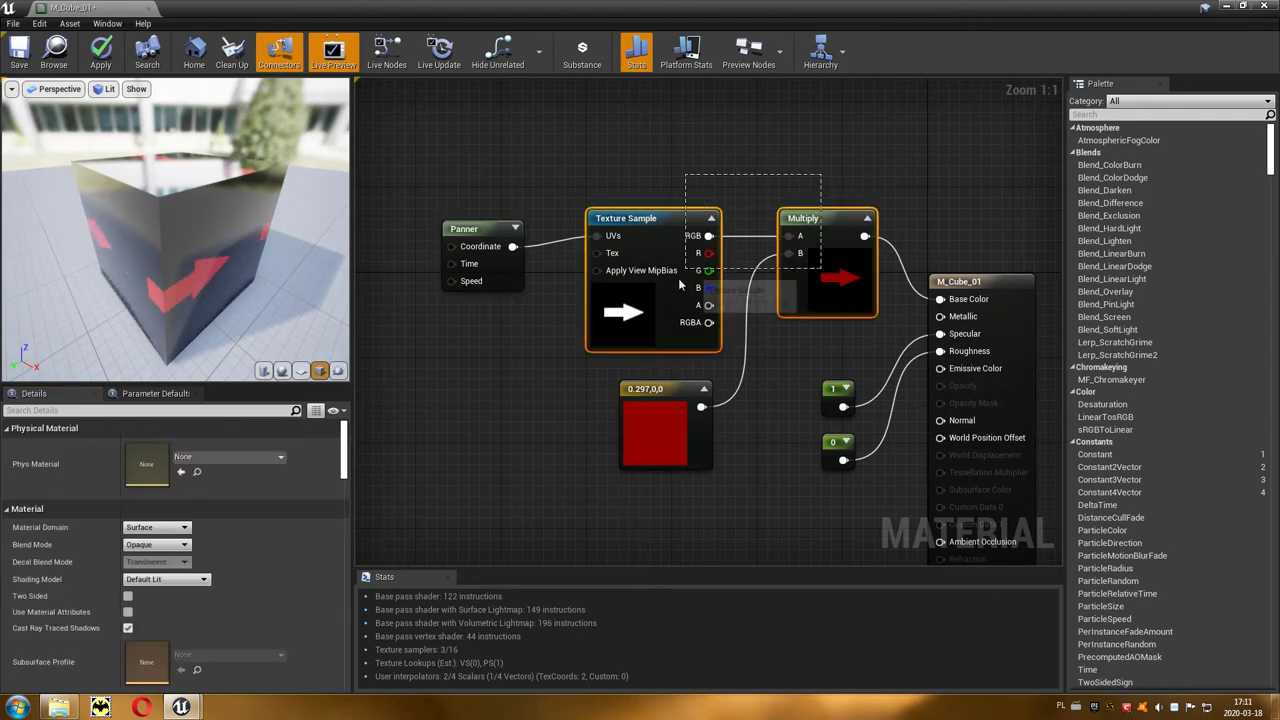
ctrl+click(510, 265)
ctrl+click(645, 400)
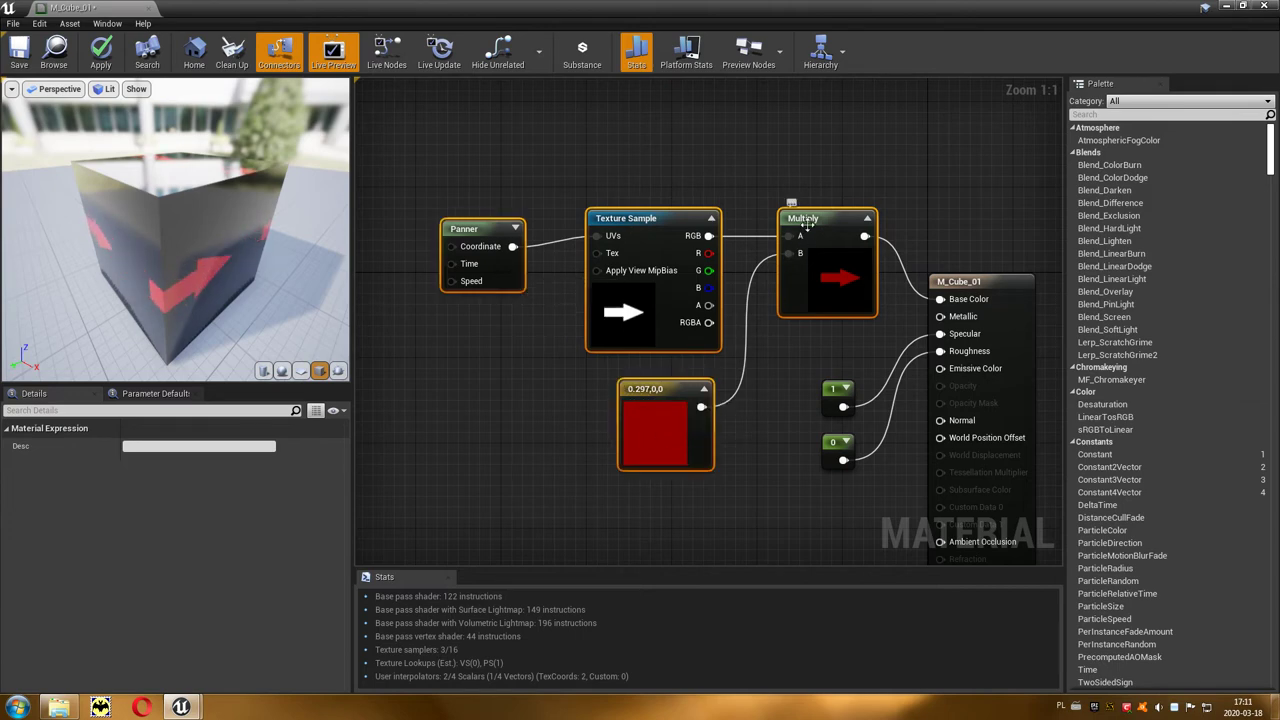
drag(804, 224, 697, 341)
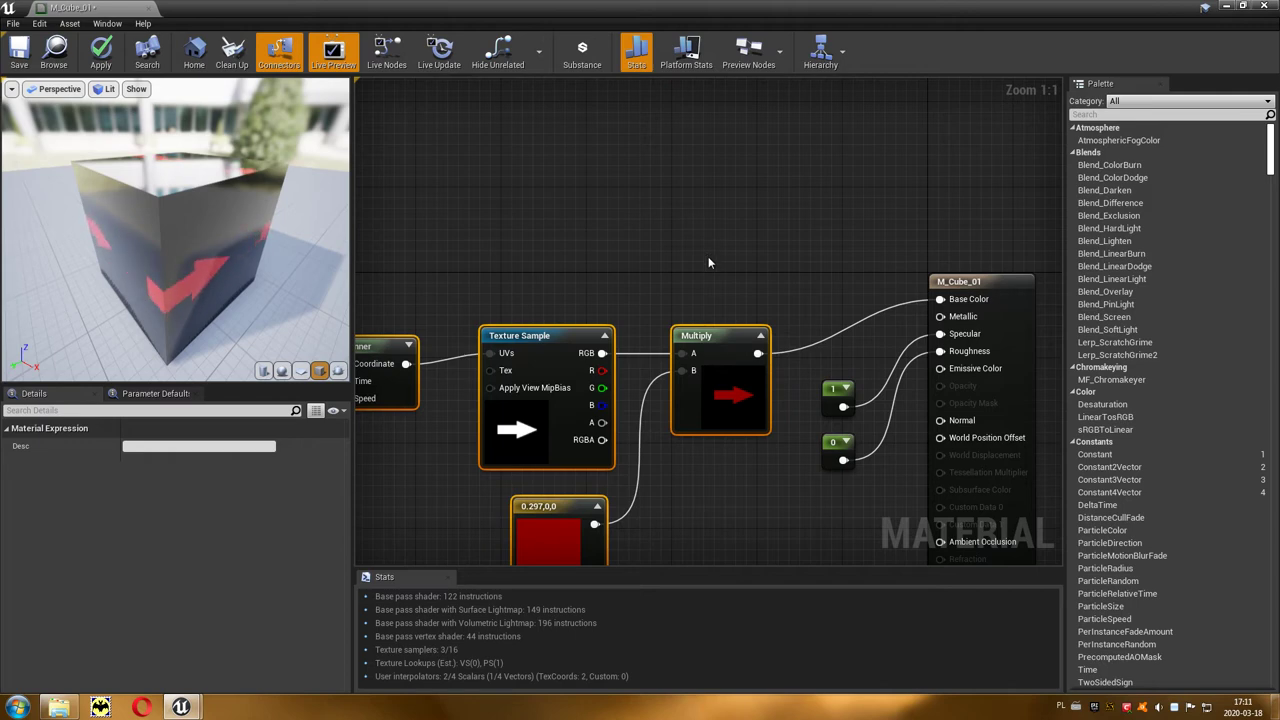
drag(842, 460, 940, 300)
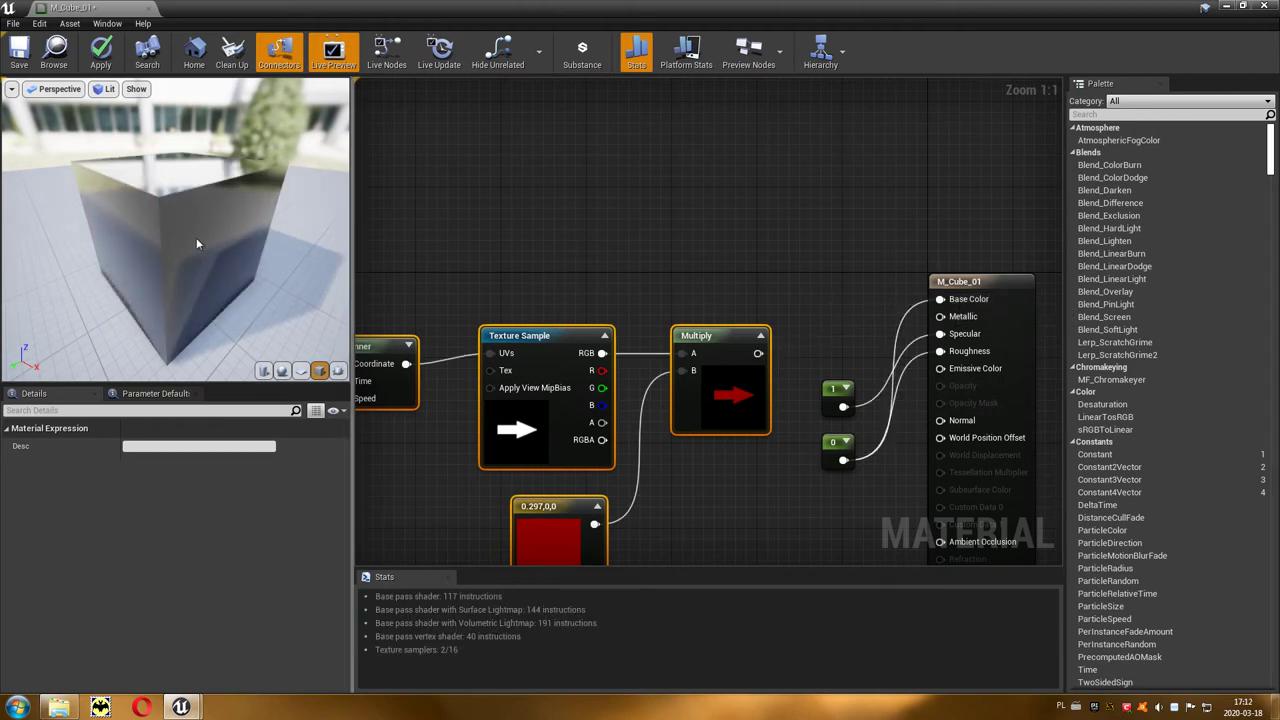
Connect the red-arrow Multiply result to Emissive Color, moving the 1 and 0 constants aside.
drag(196, 243, 260, 250)
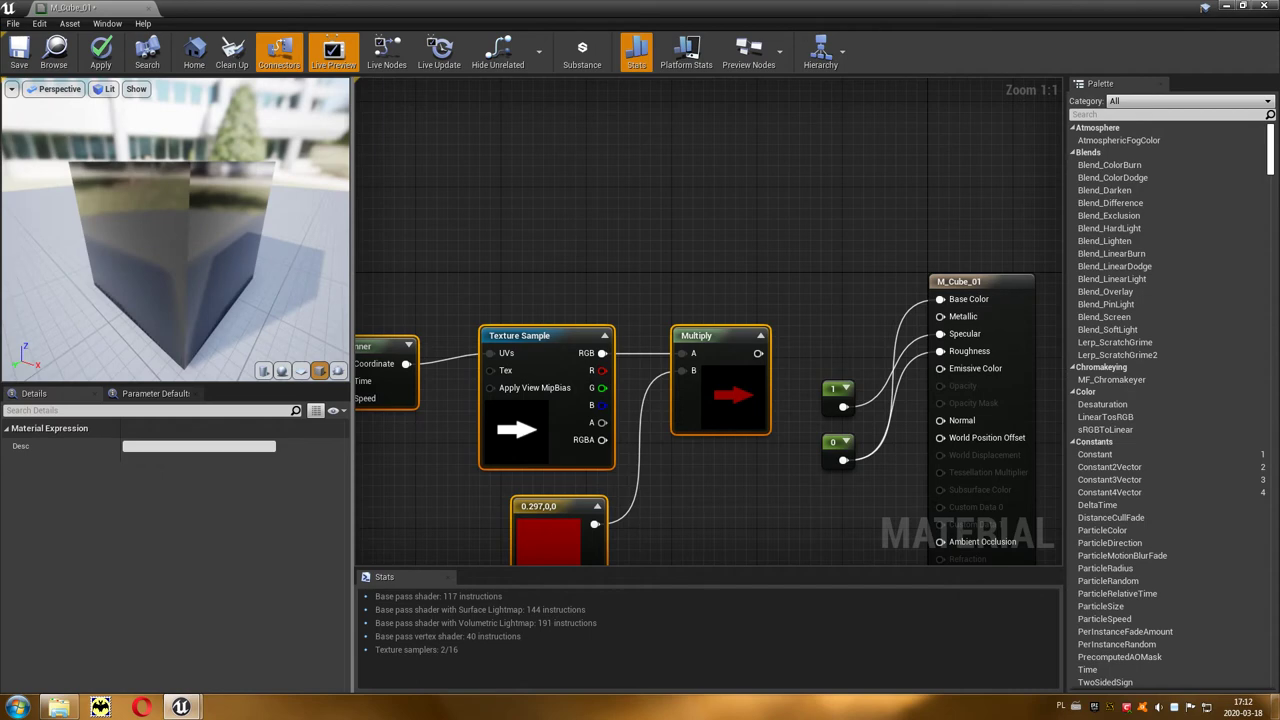
right_drag(736, 411, 655, 366)
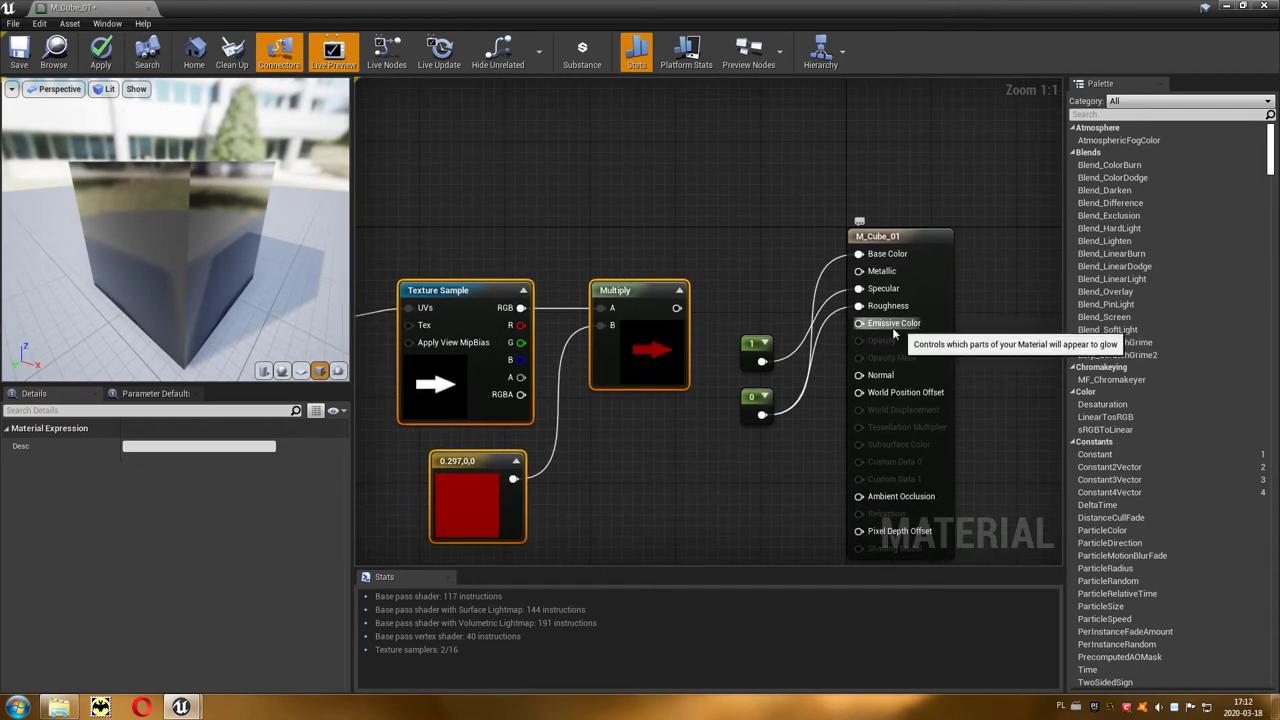
mouse_move(775, 325)
mouse_down()
mouse_move(735, 428)
mouse_move(754, 296)
mouse_up()
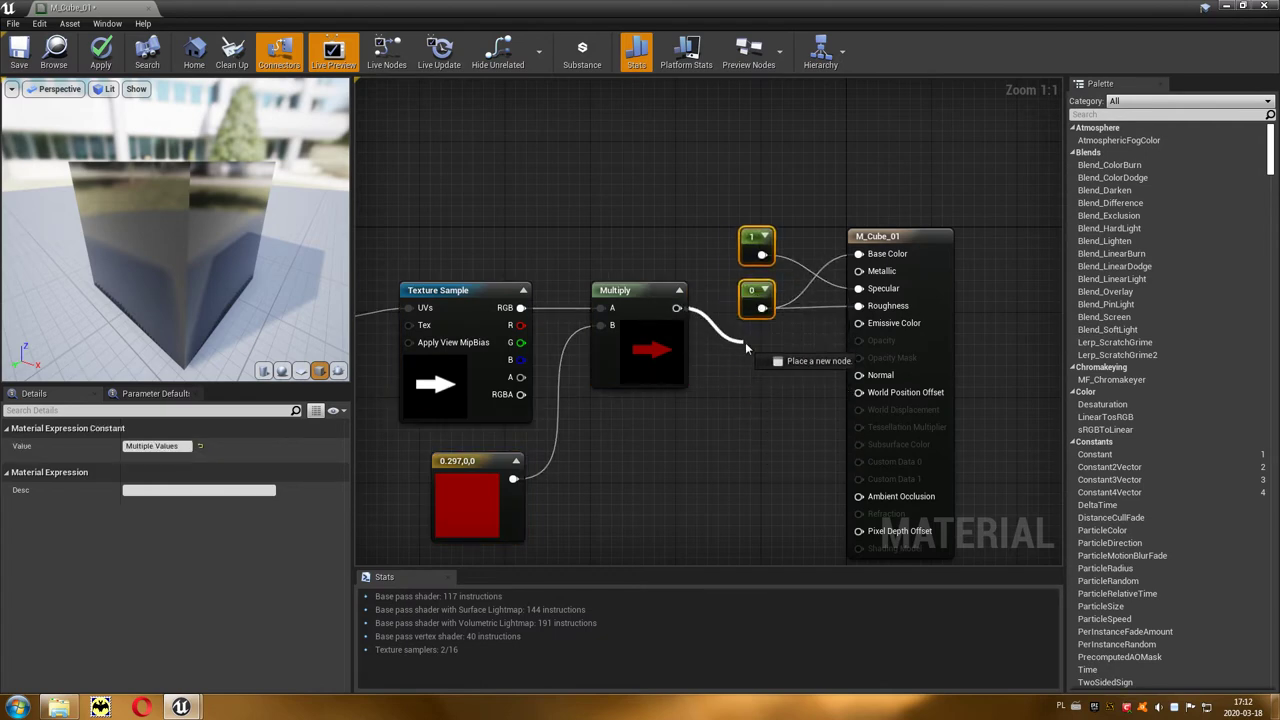
drag(824, 340, 859, 331)
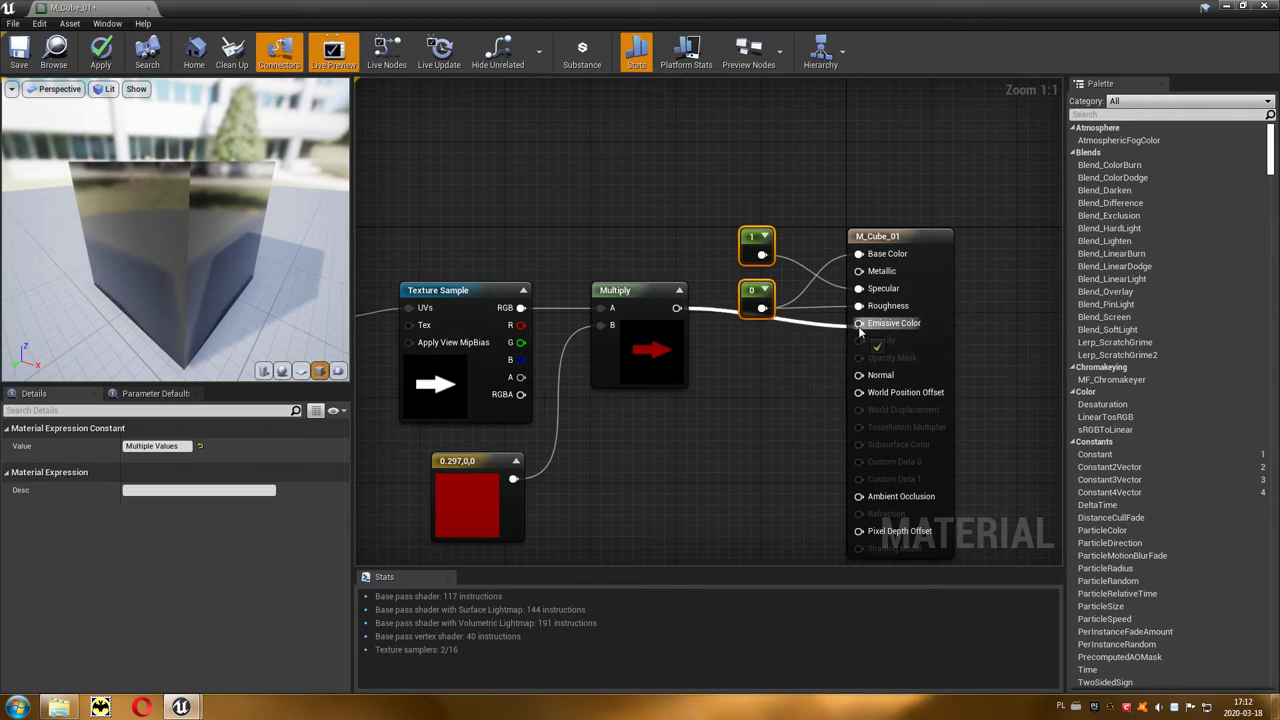
drag(637, 297, 646, 317)
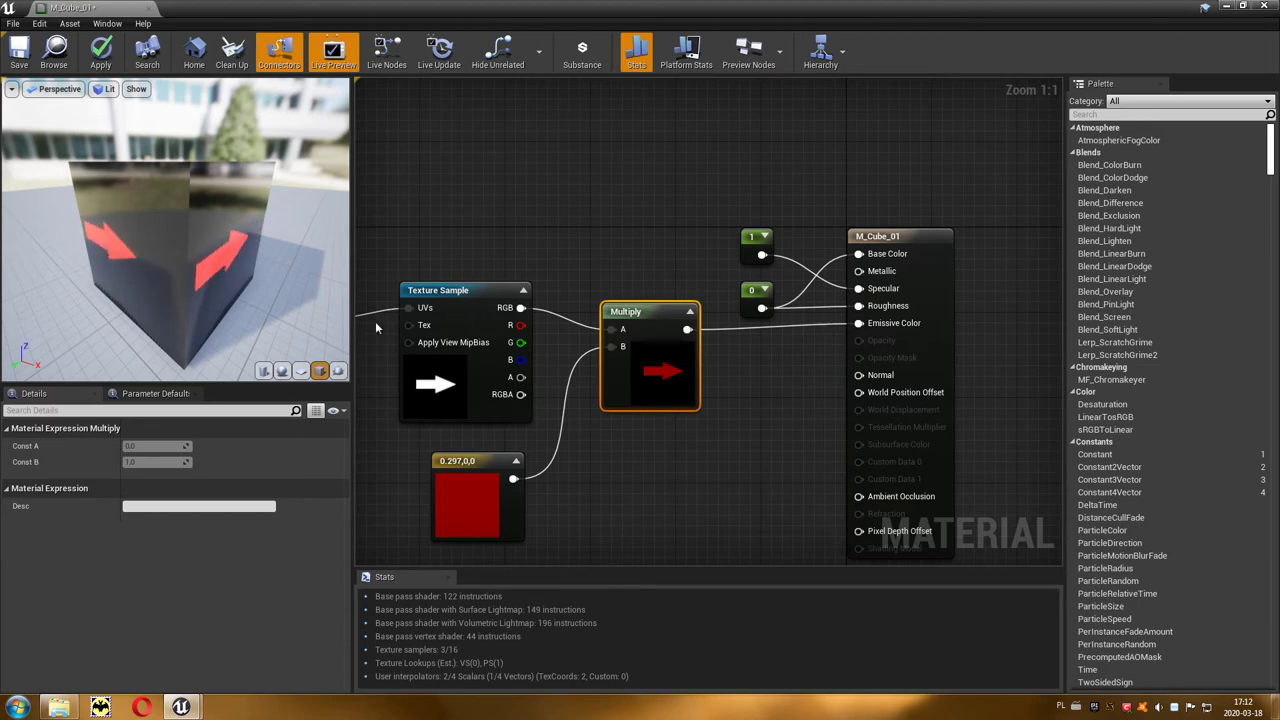
Add a second Multiply with the red arrows in A and a constant of 10 in B.
click(732, 452)
drag(749, 453, 760, 409)
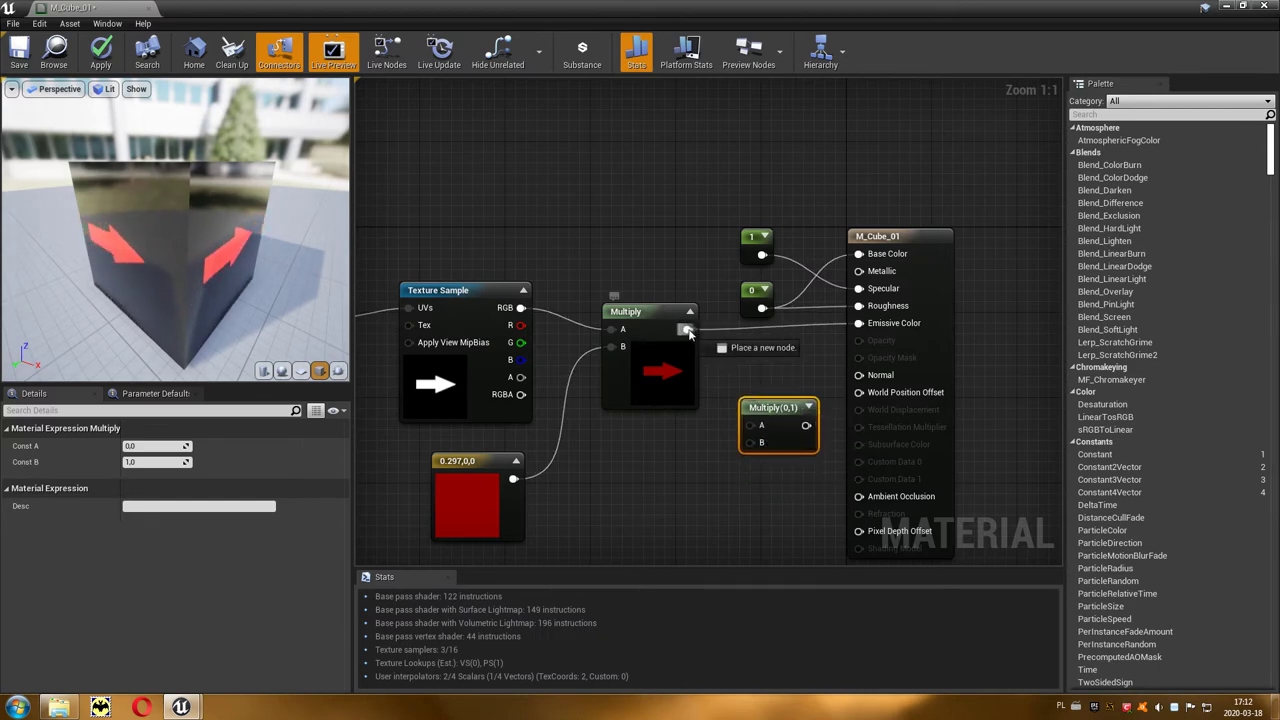
drag(687, 330, 749, 425)
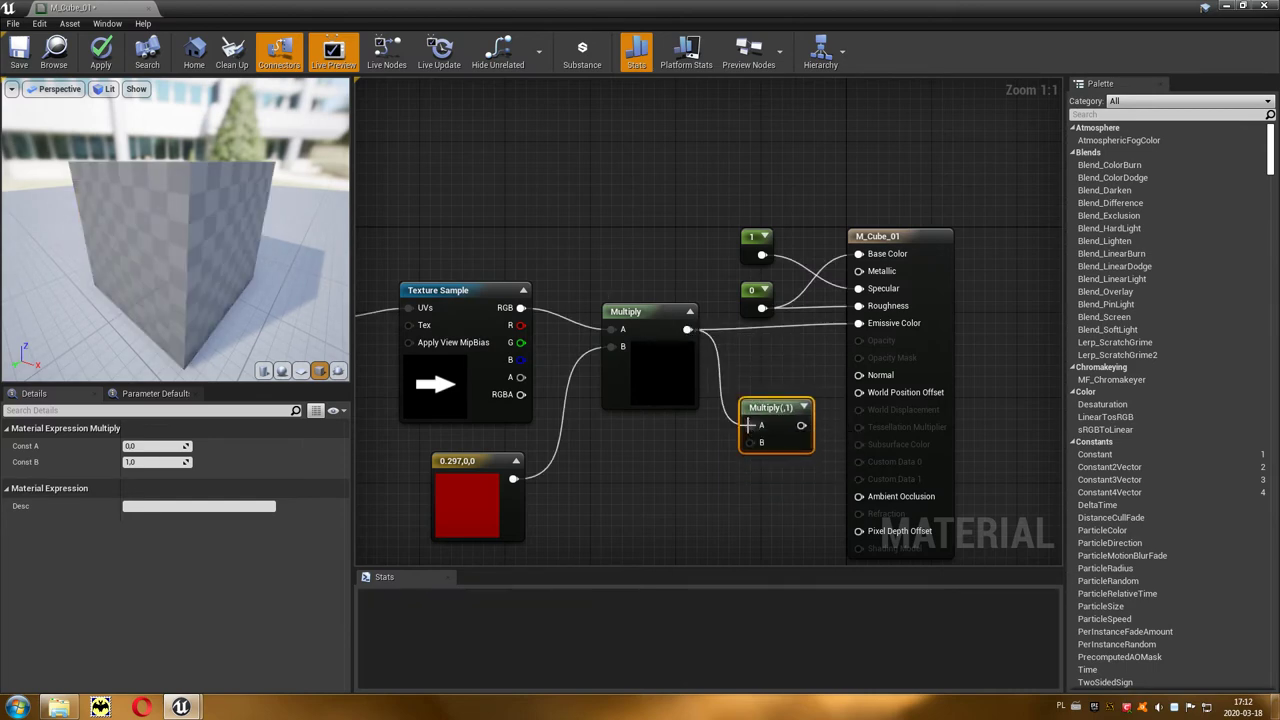
click(658, 477)
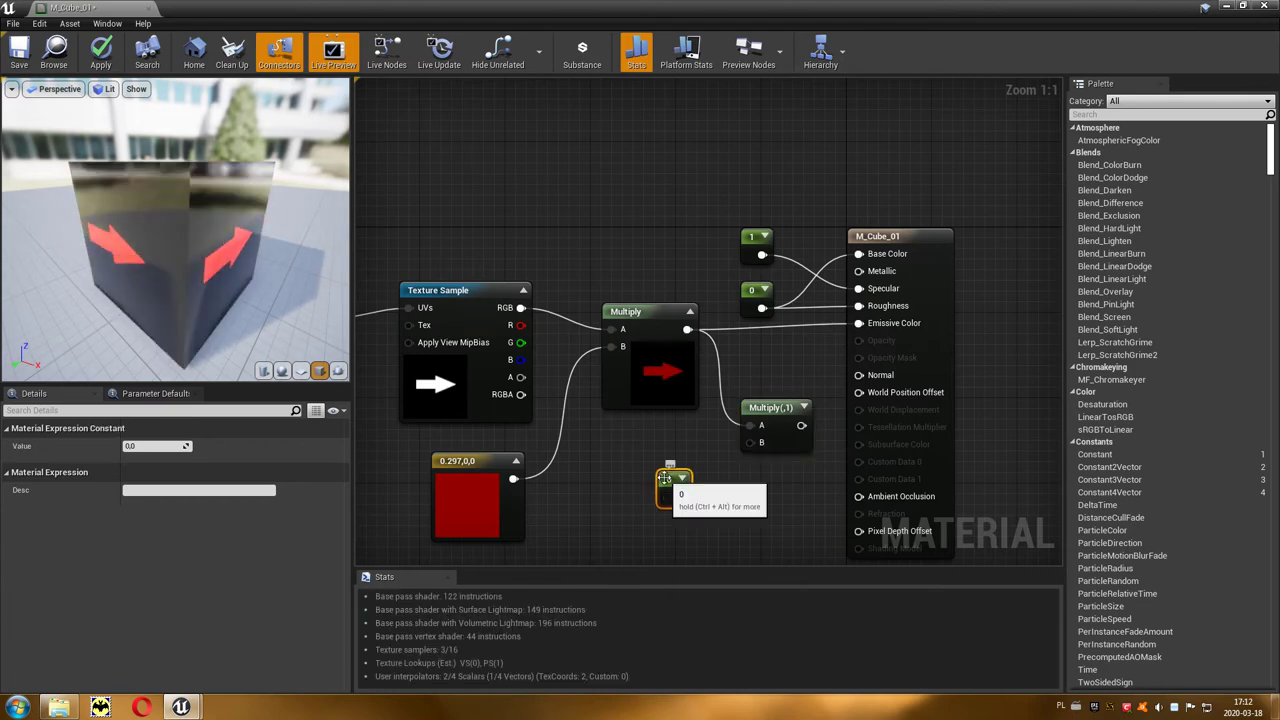
click(146, 446)
text(10)
key(Return)
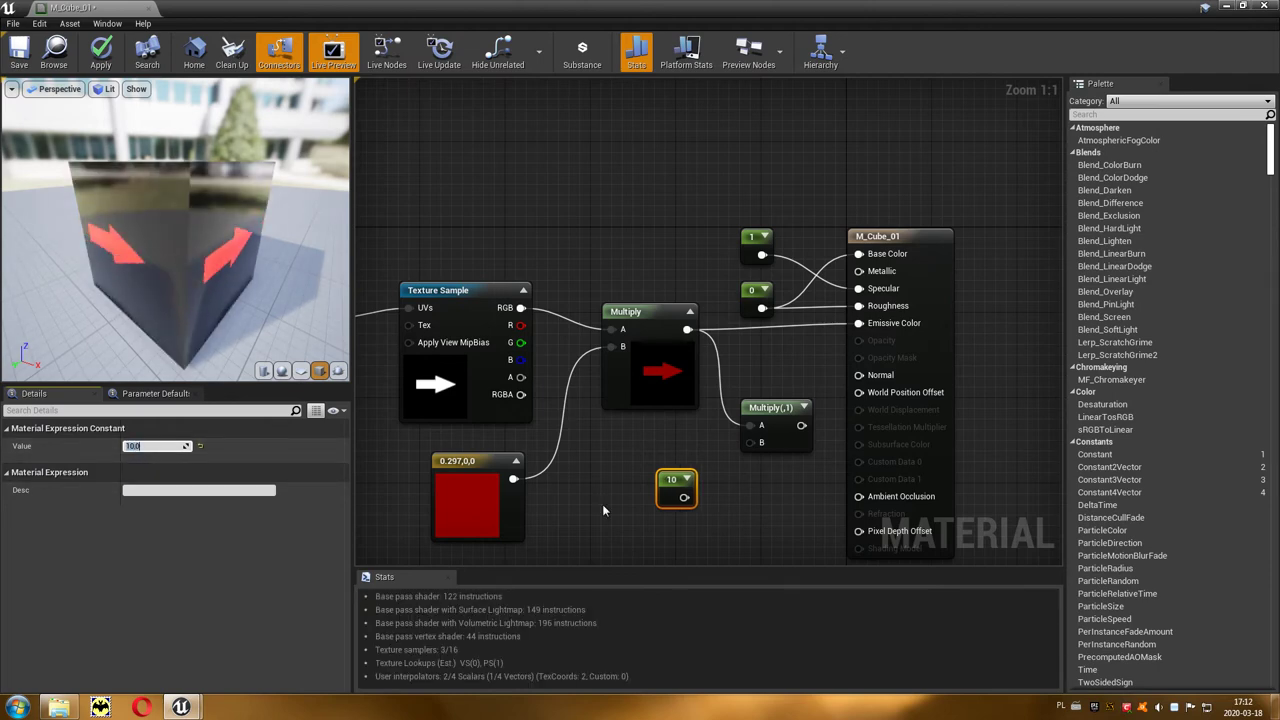
mouse_move(684, 497)
mouse_down()
mouse_move(750, 447)
mouse_move(858, 324)
mouse_up()
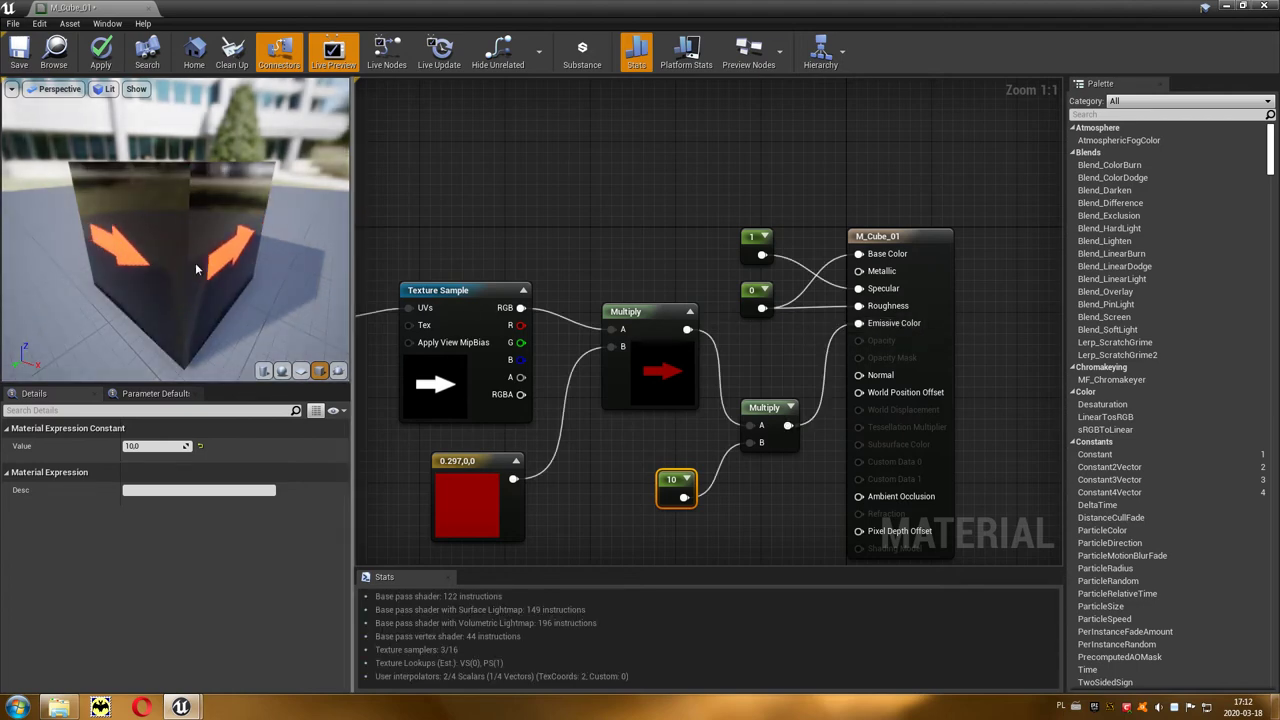
Raise the emissive multiplier constant to 80 and apply the material to the level.
click(157, 446)
text(50)
key(Return)
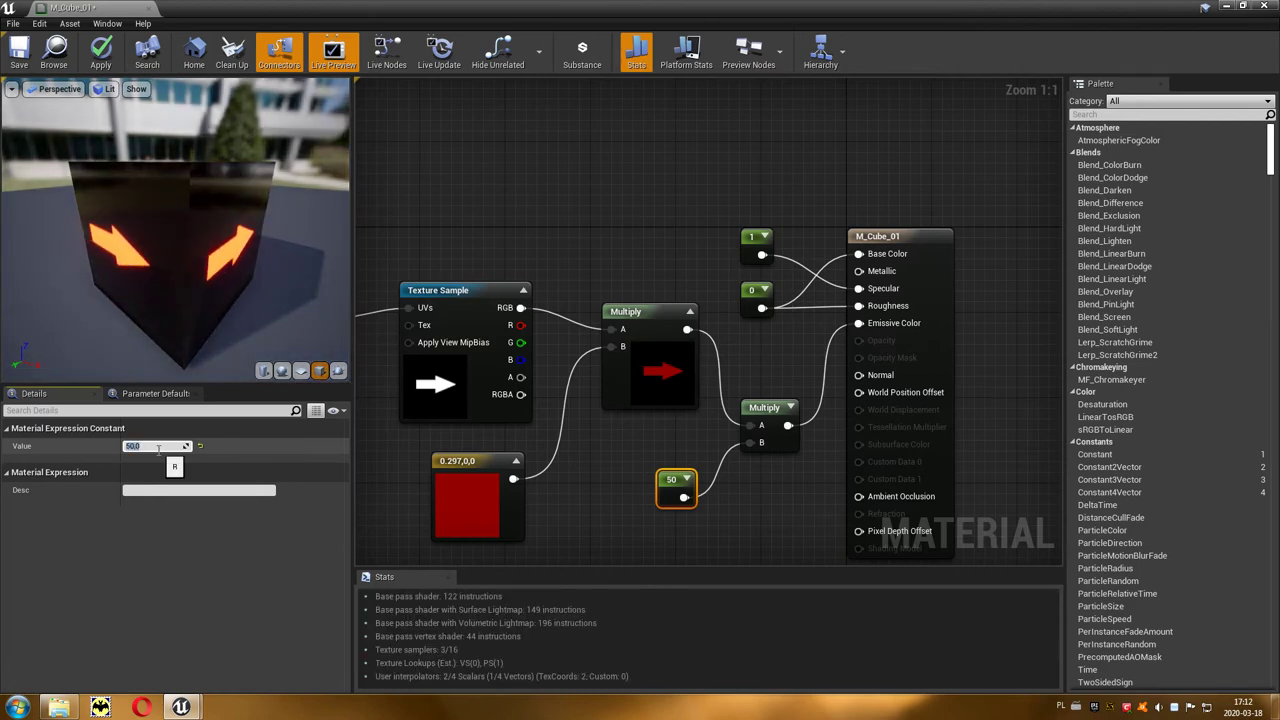
text(80)
key(Return)
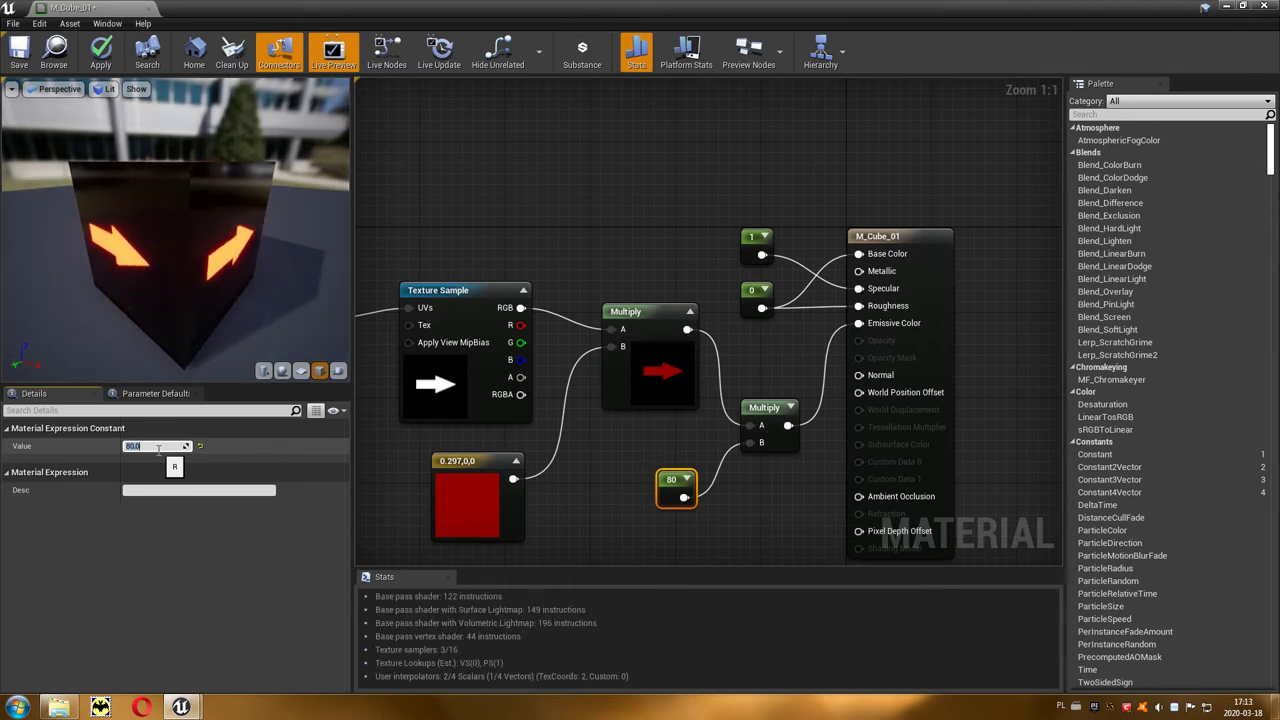
click(106, 51)
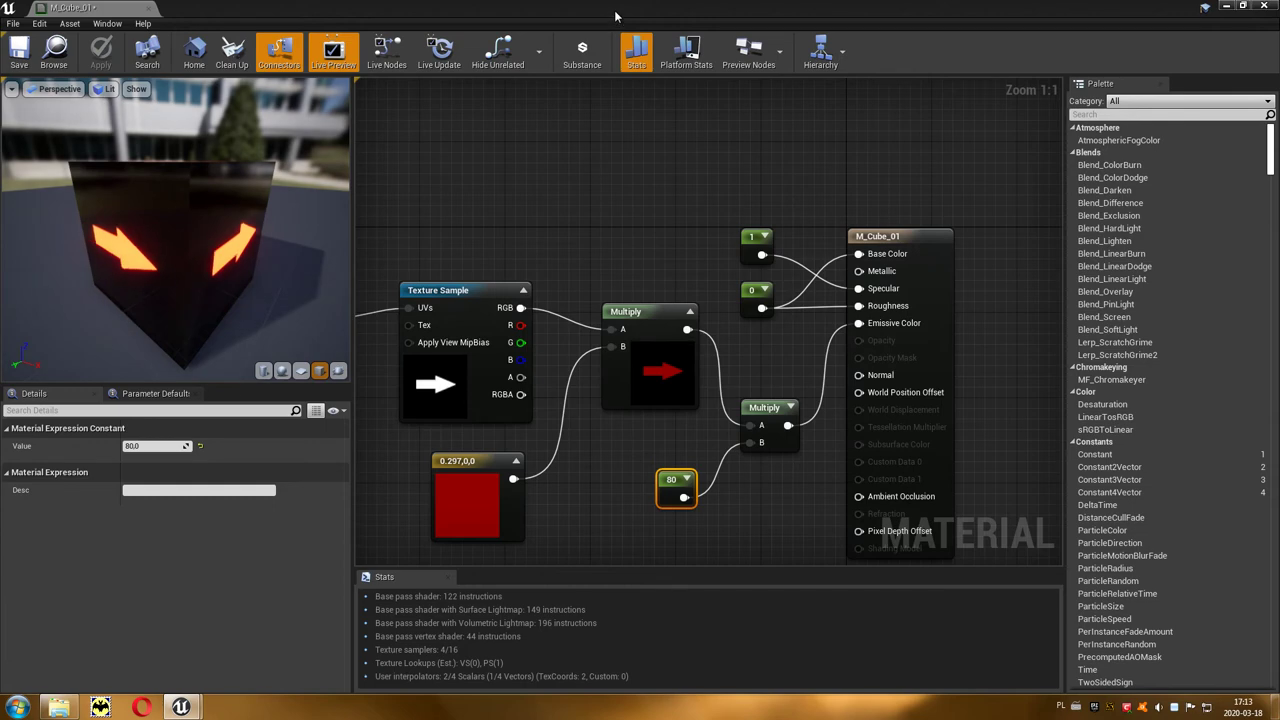
drag(614, 10, 561, 518)
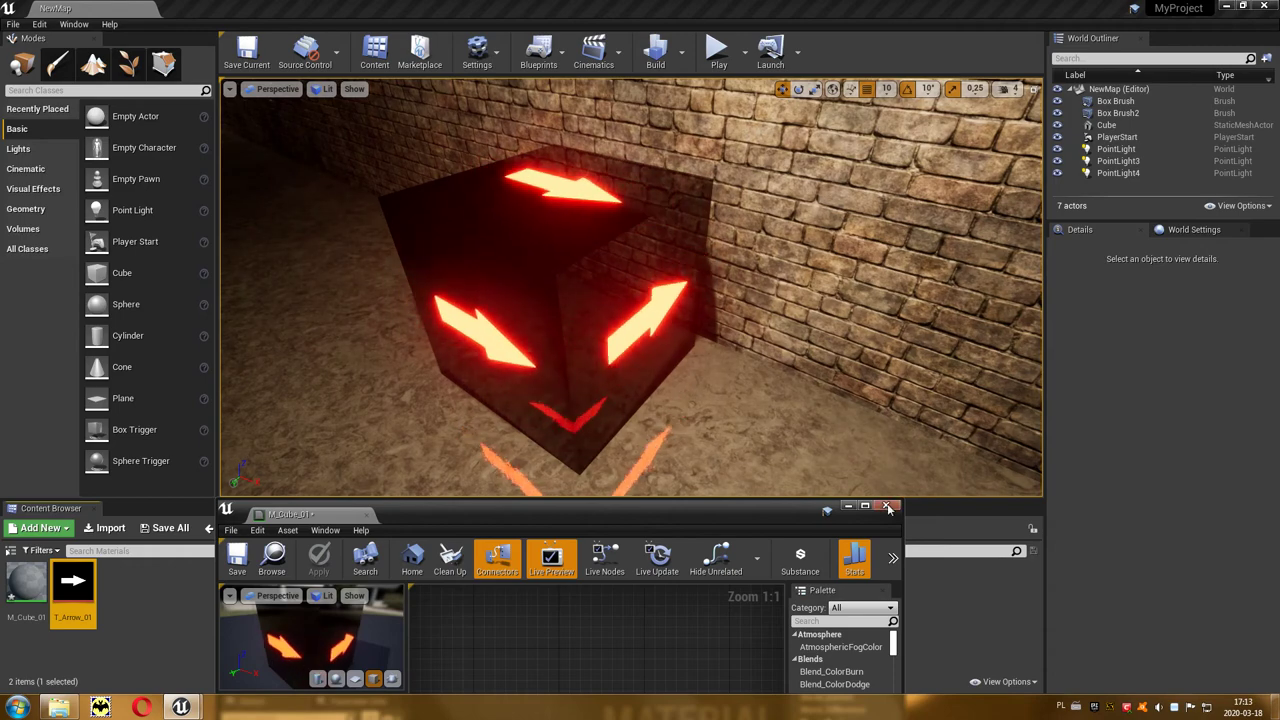
Close the material editor and play-test the level, firing and walking toward the glowing cube.
click(775, 463)
click(718, 48)
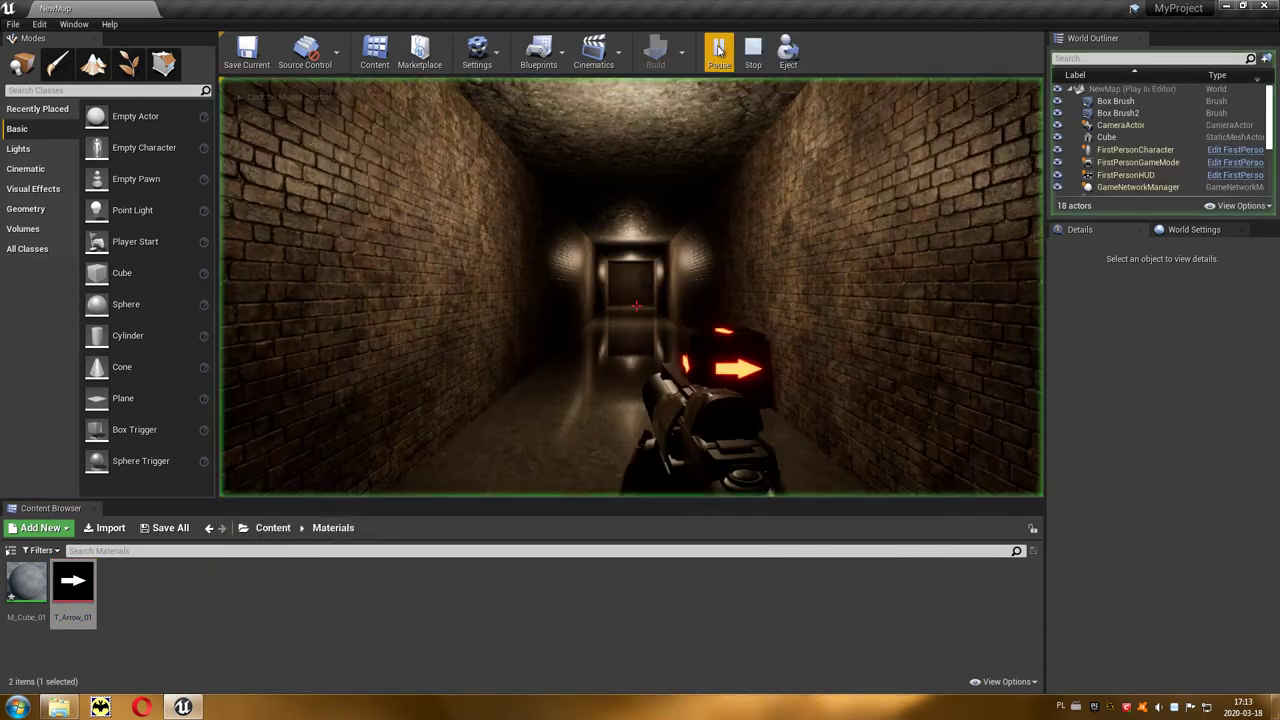
click(688, 230)
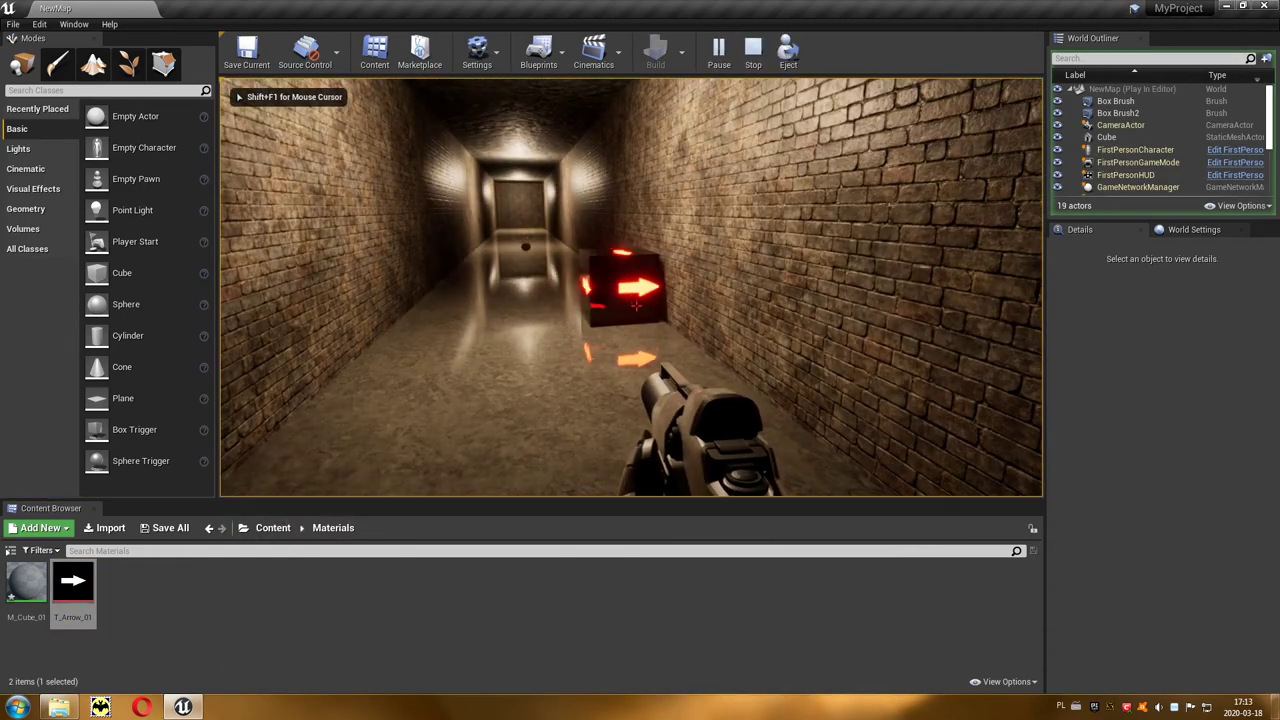
key(w)
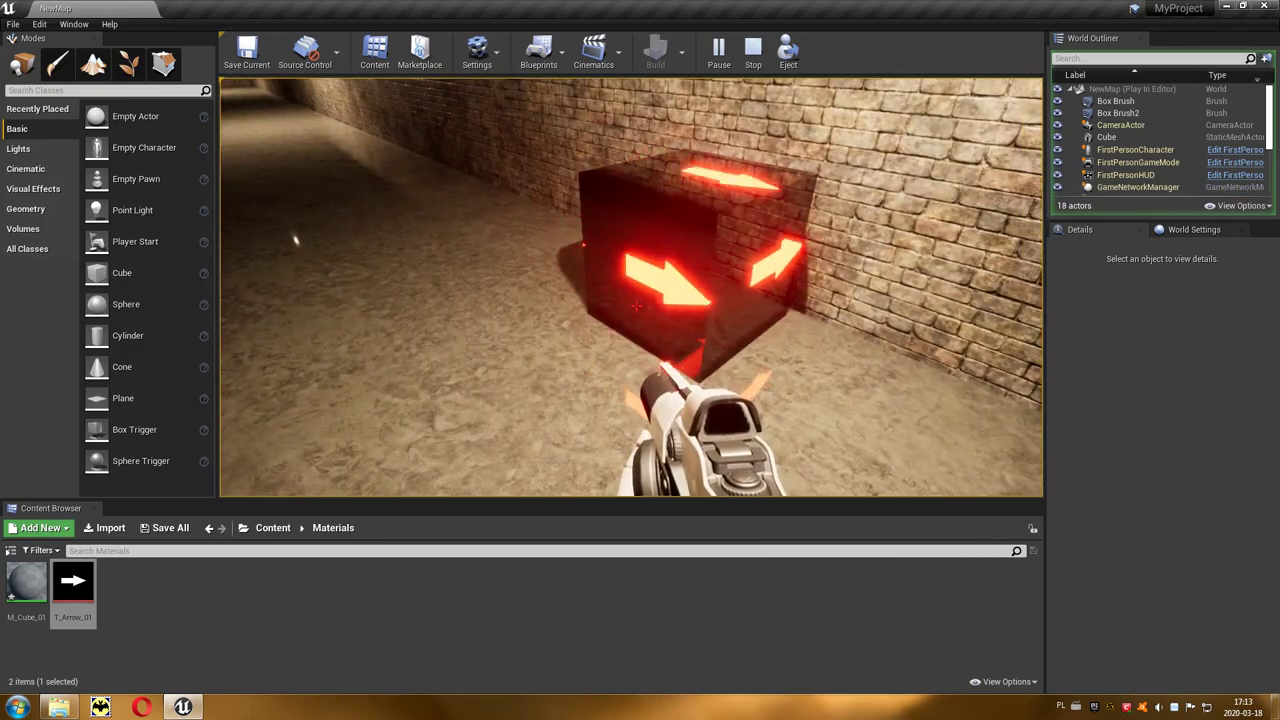
key(Escape)
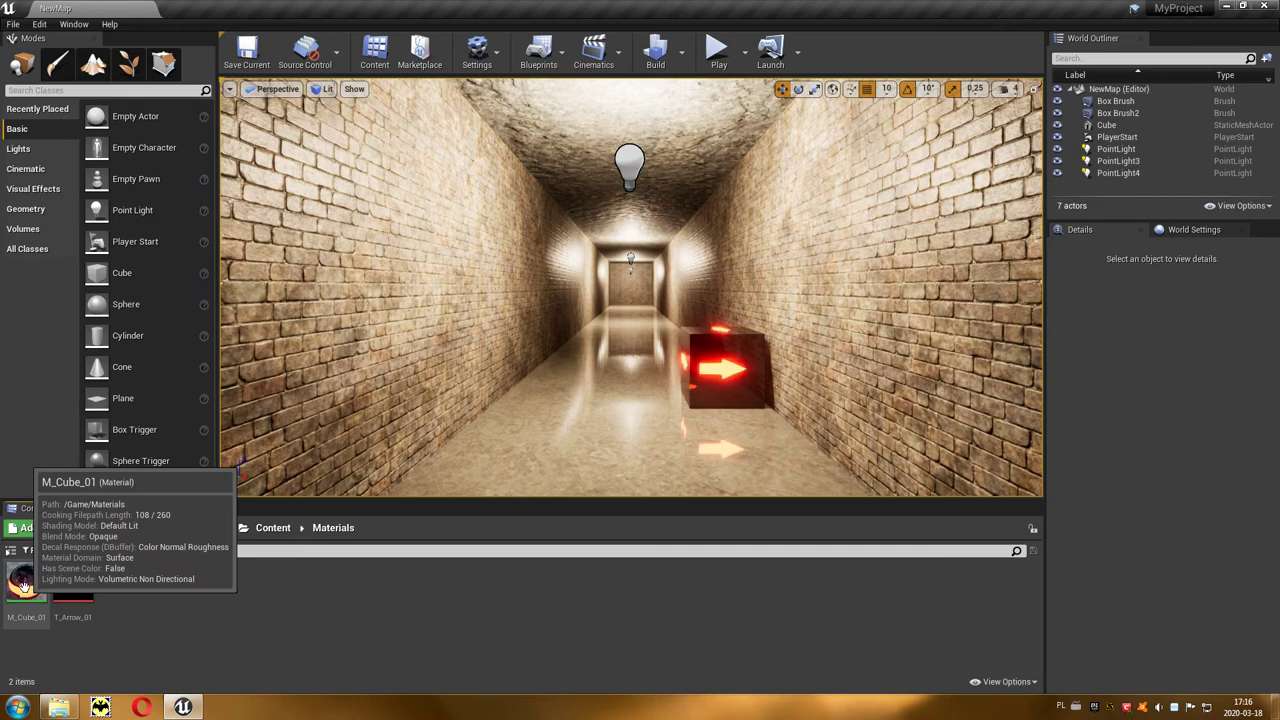
Reopen M_Cube_01, break the Panner link to the texture UVs, and preview it on a cube.
double_click(24, 585)
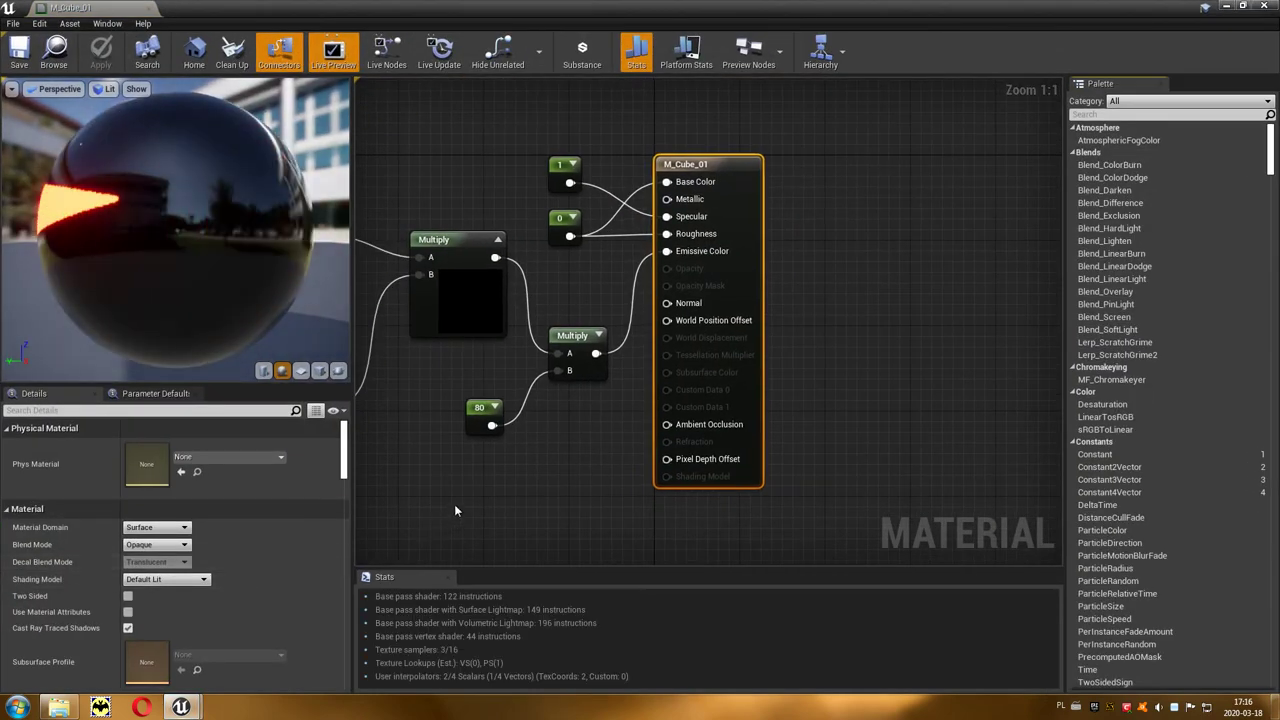
right_drag(458, 501, 712, 514)
right_drag(639, 430, 704, 438)
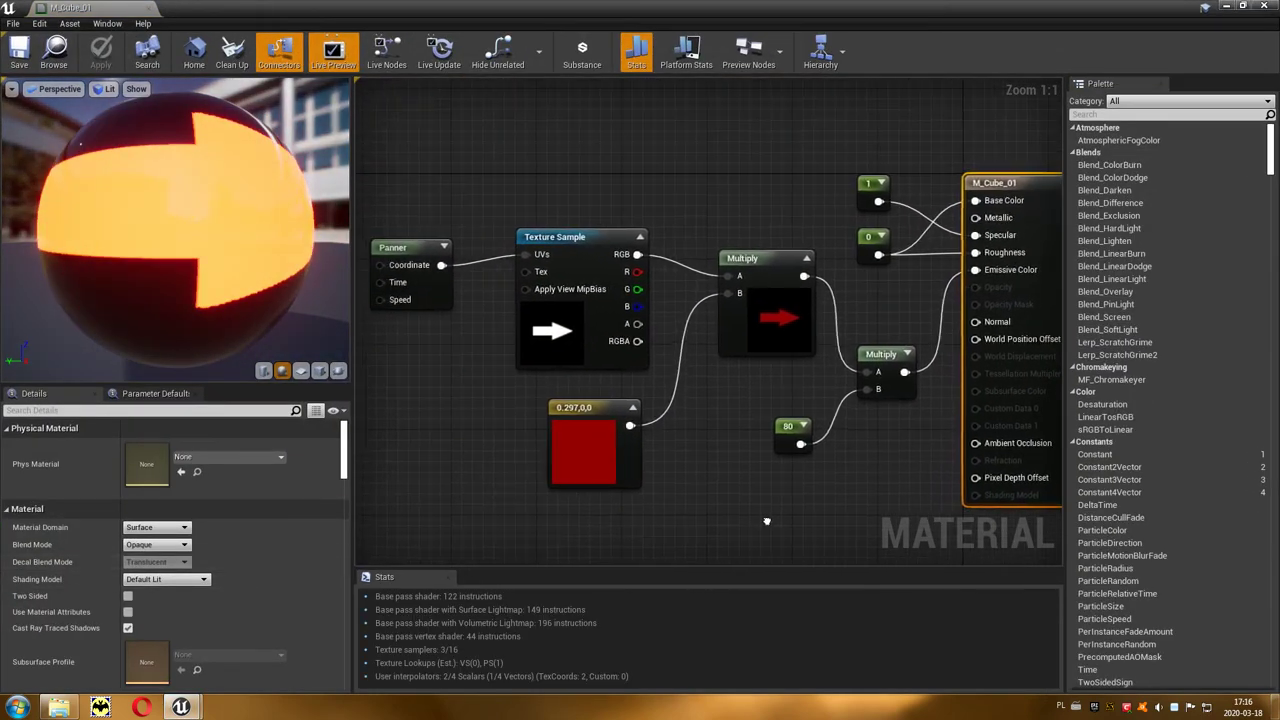
alt+click(538, 256)
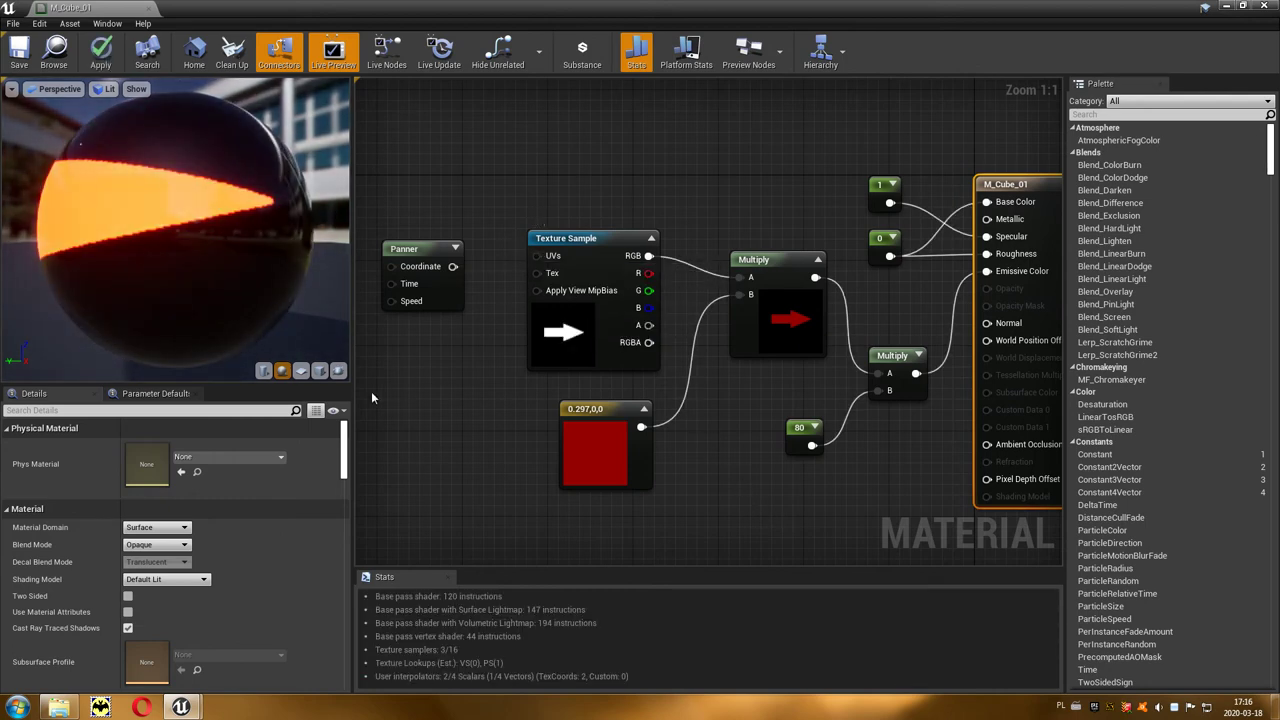
click(320, 372)
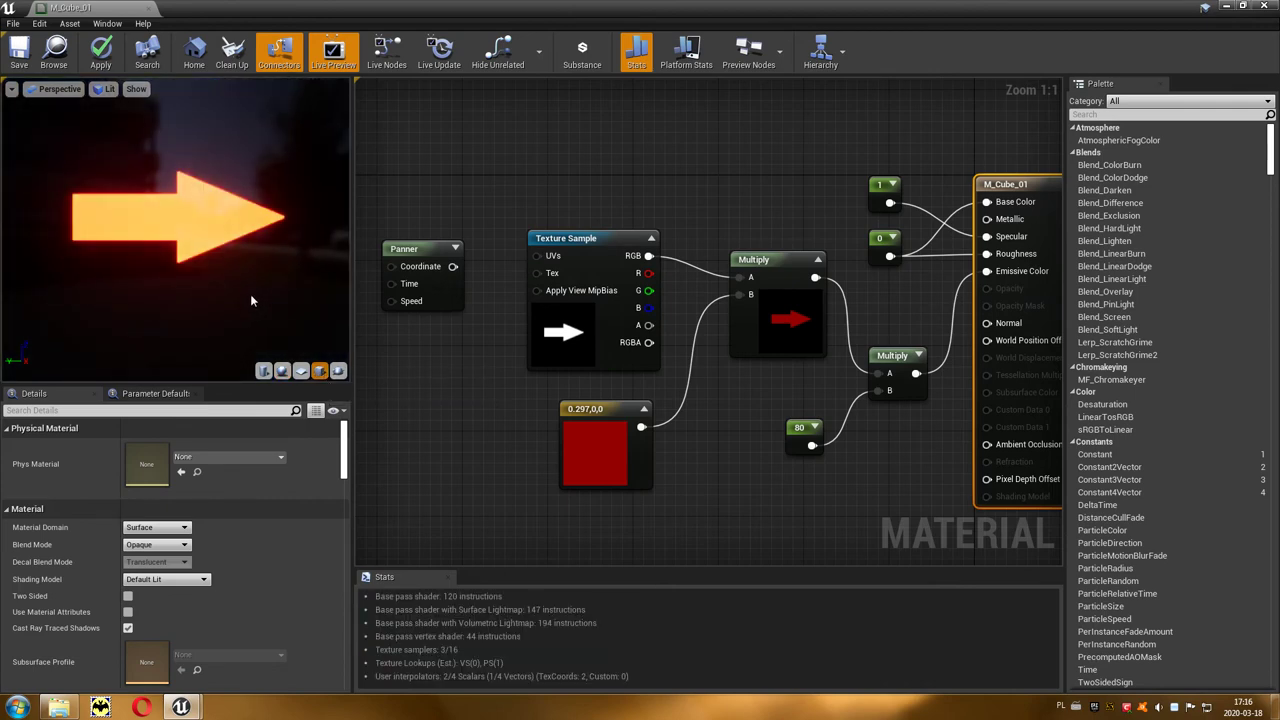
mouse_move(250, 294)
mouse_down()
mouse_move(290, 300)
mouse_move(250, 300)
mouse_up()
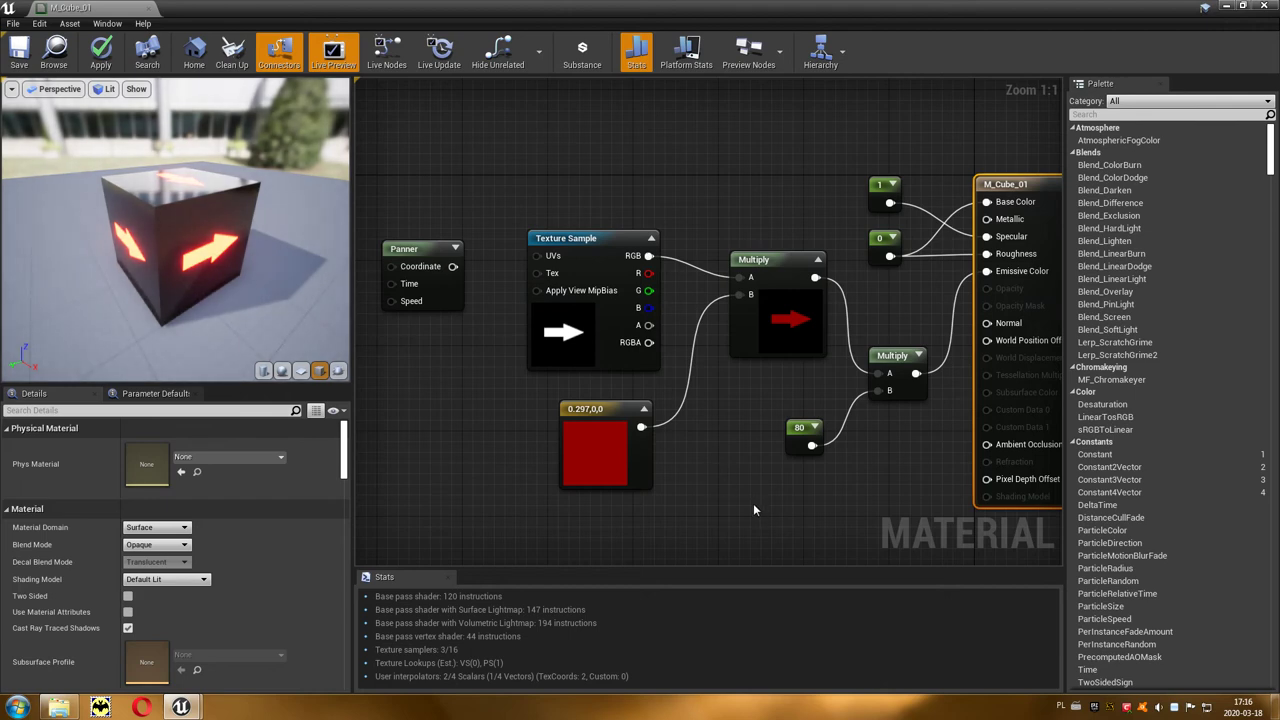
right_drag(753, 510, 697, 456)
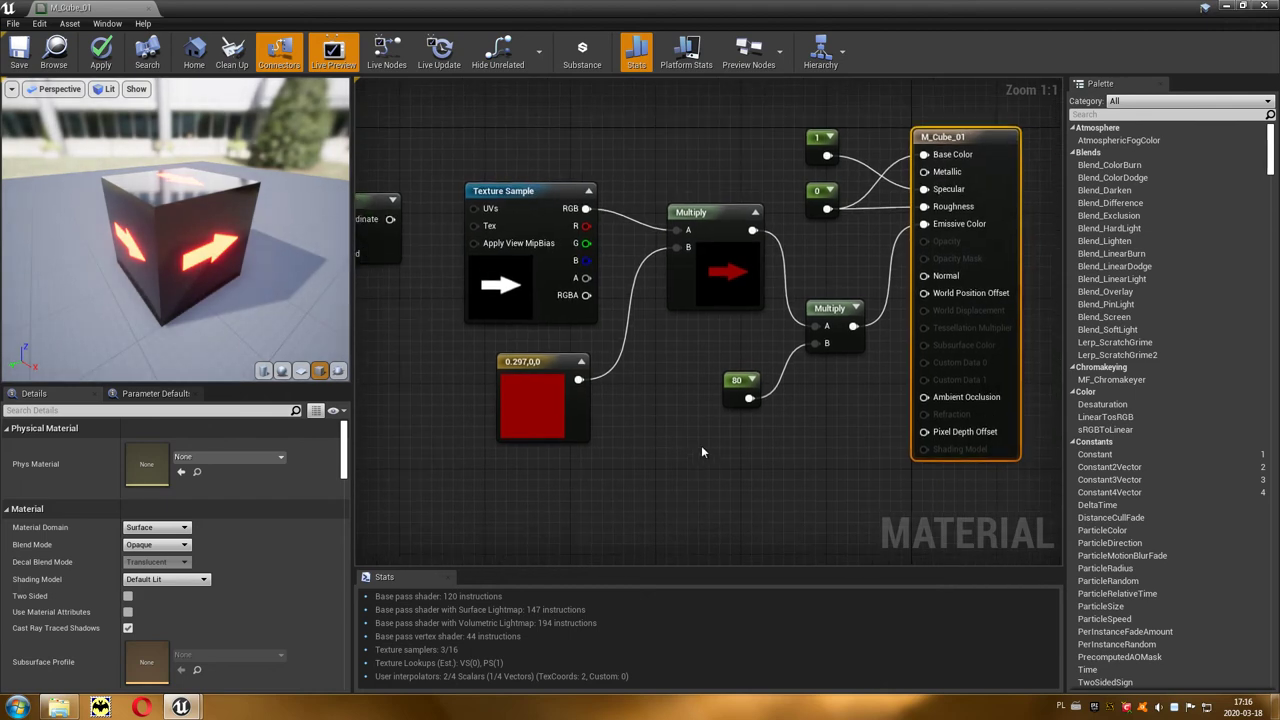
Add a Sine node and place it beside the 80 constant.
drag(737, 393, 669, 459)
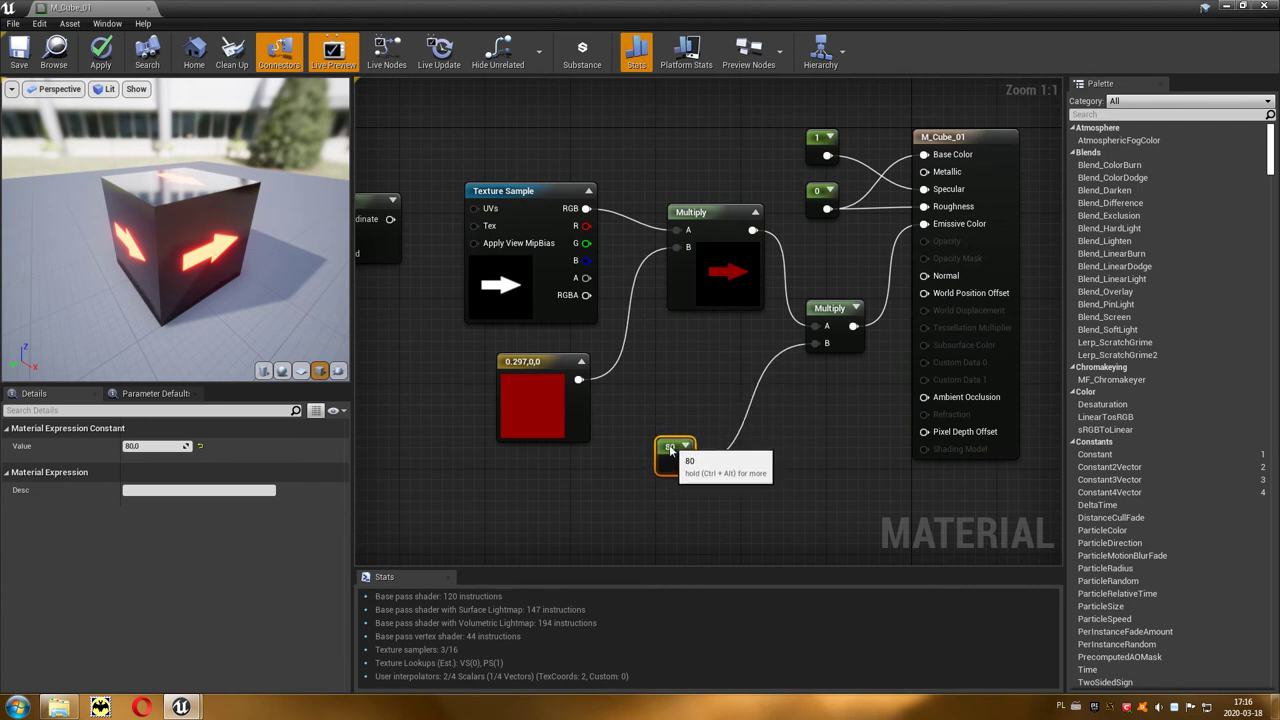
right_click(777, 419)
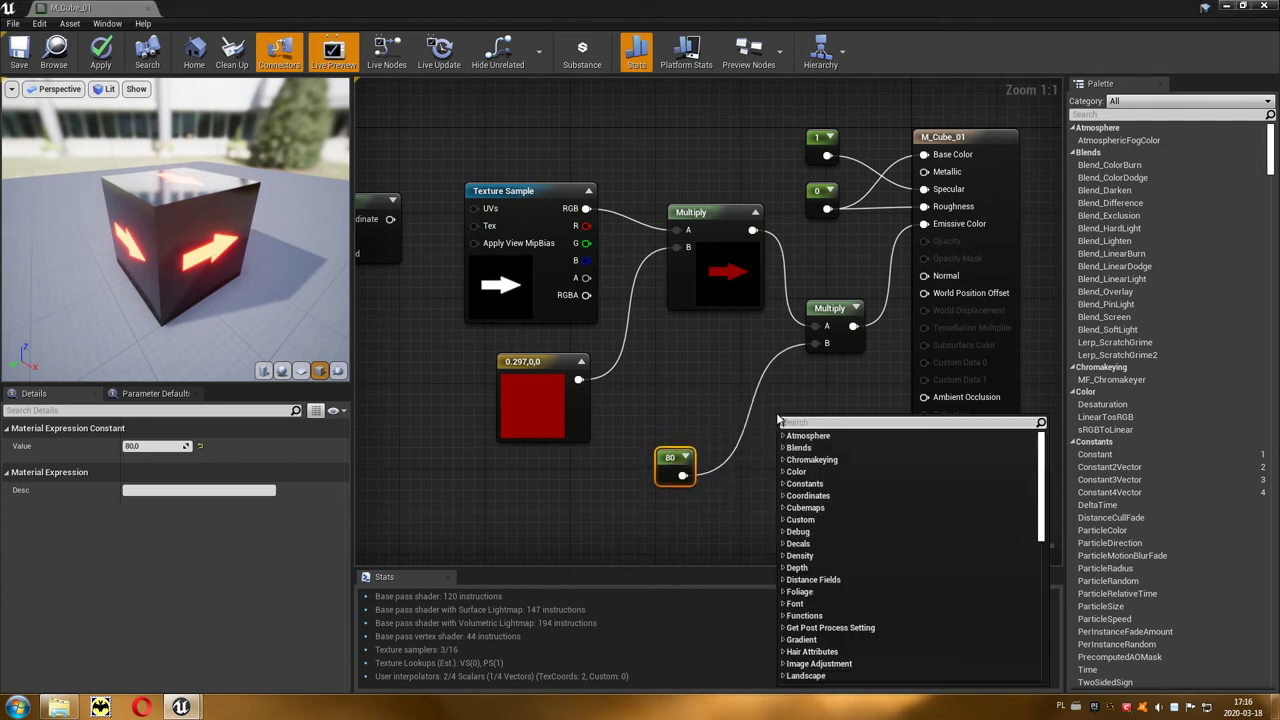
text(sine)
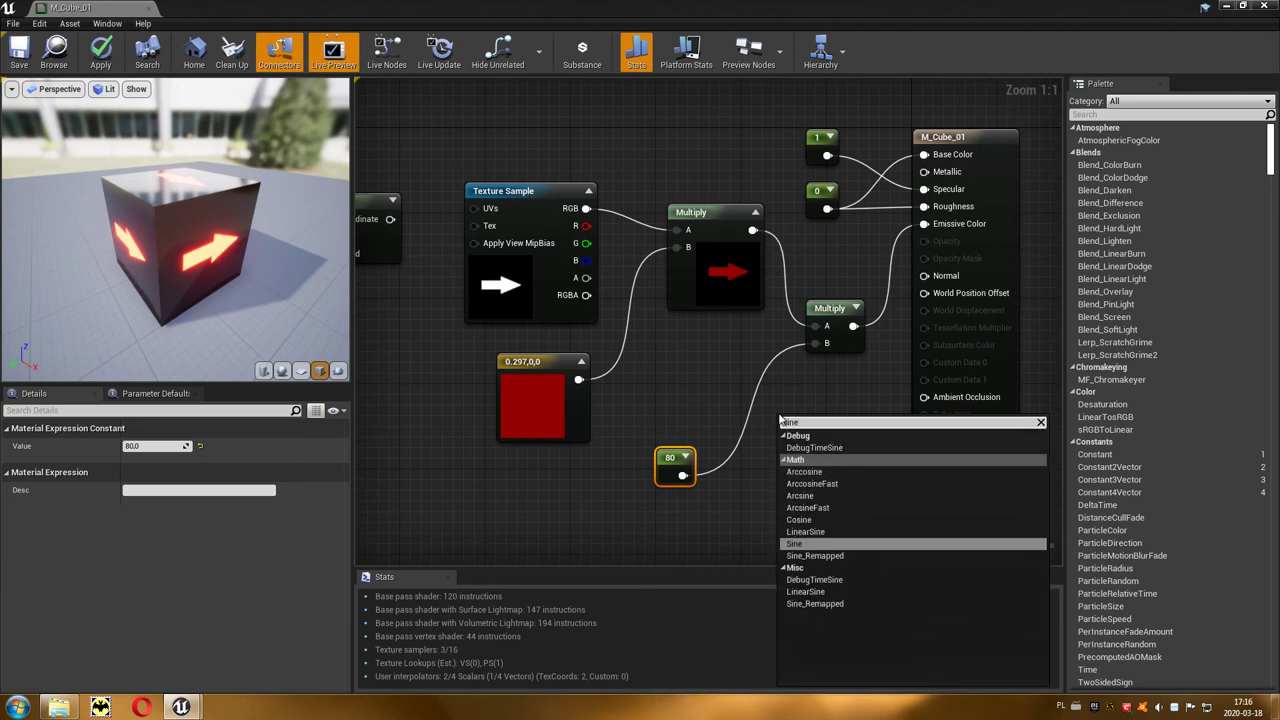
click(819, 546)
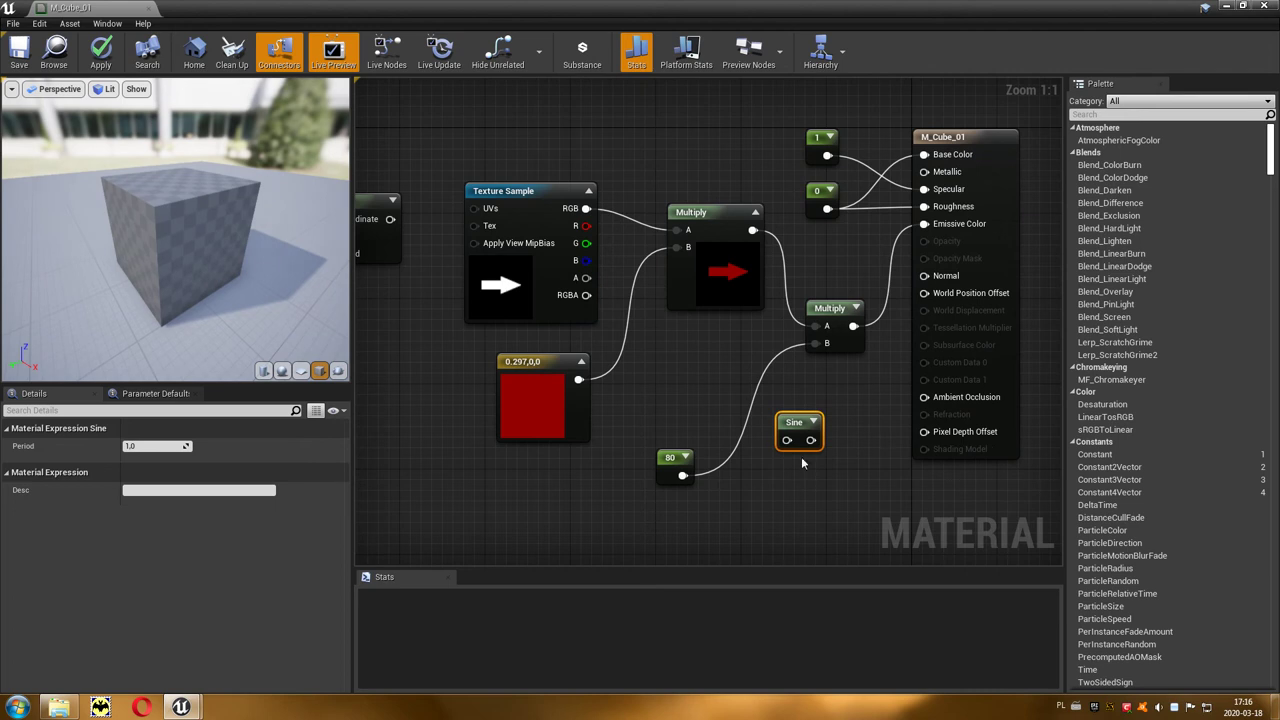
mouse_move(793, 429)
mouse_down()
mouse_move(768, 460)
mouse_move(657, 518)
mouse_up()
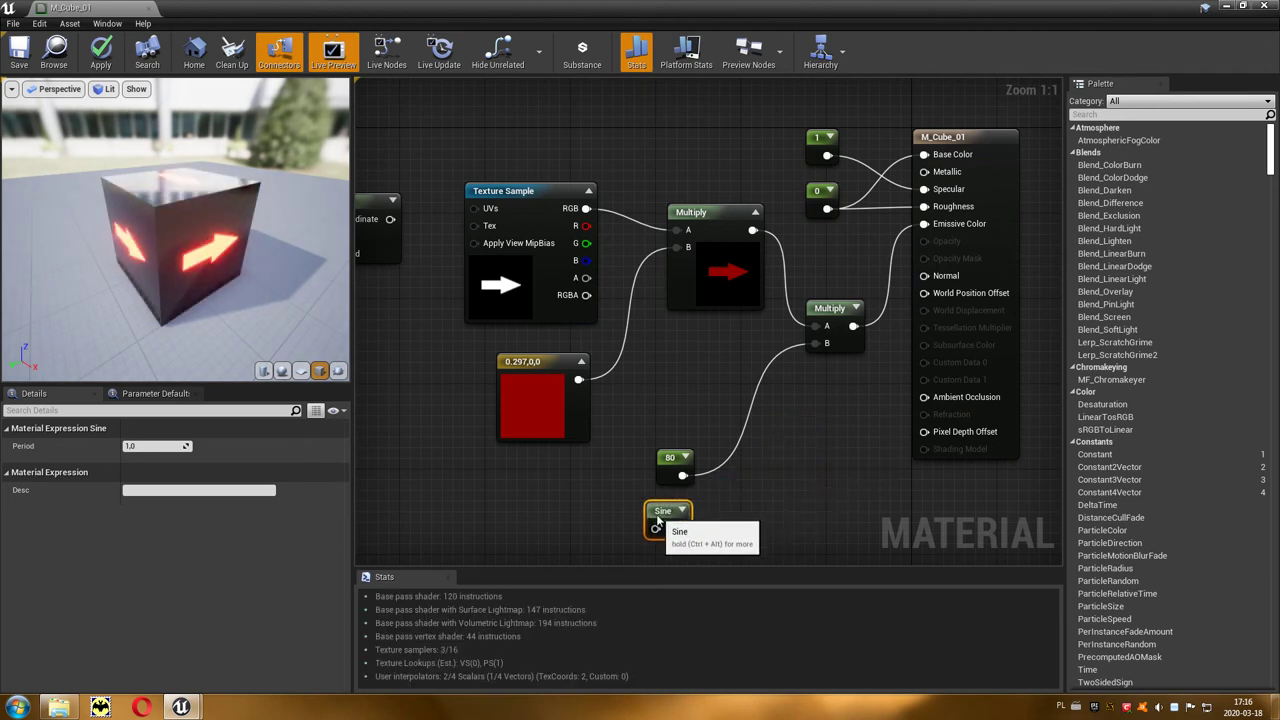
Multiply 80 by Sine in a new Multiply and feed it into the emissive Multiply's B.
click(760, 463)
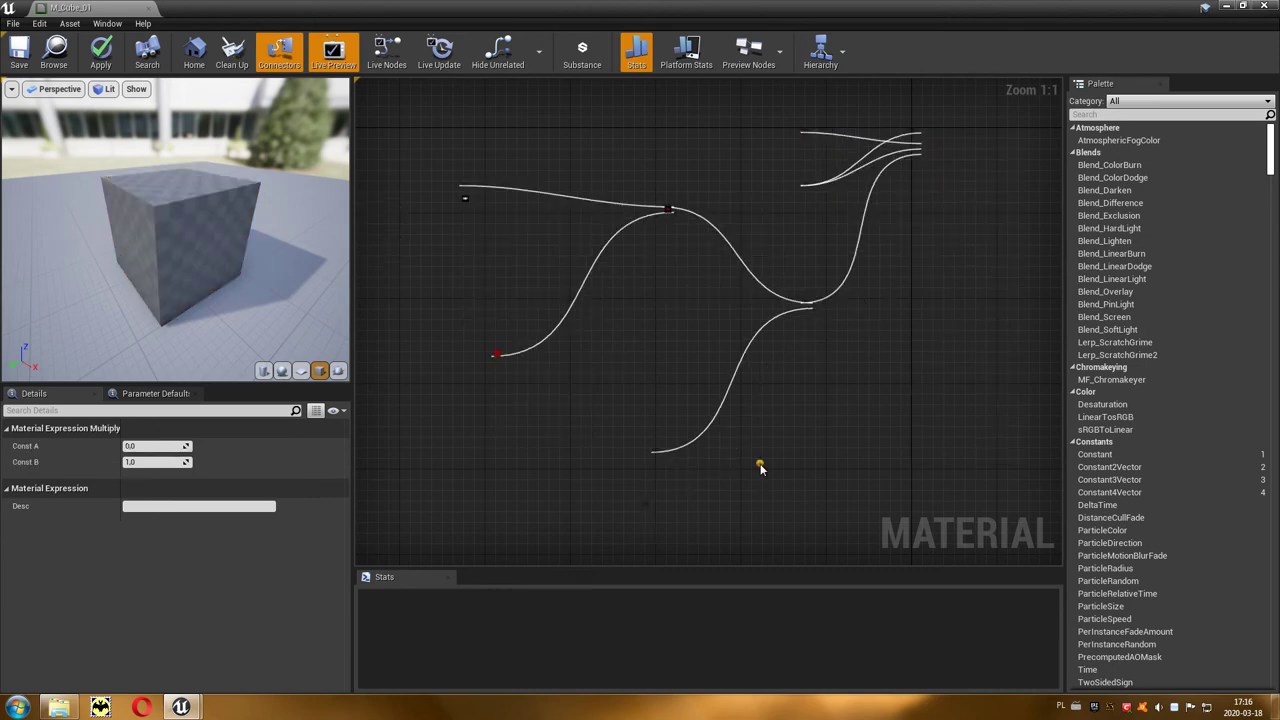
drag(690, 476, 683, 481)
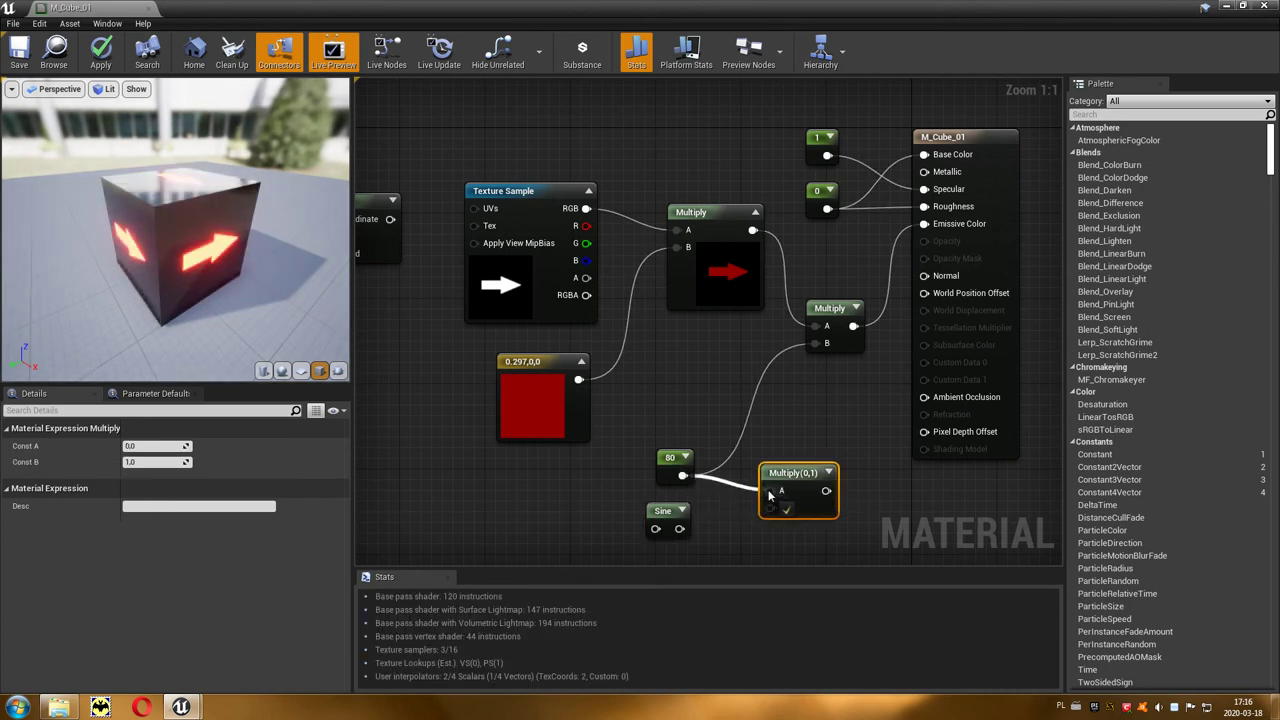
drag(770, 495, 768, 490)
drag(680, 528, 812, 494)
drag(818, 383, 813, 345)
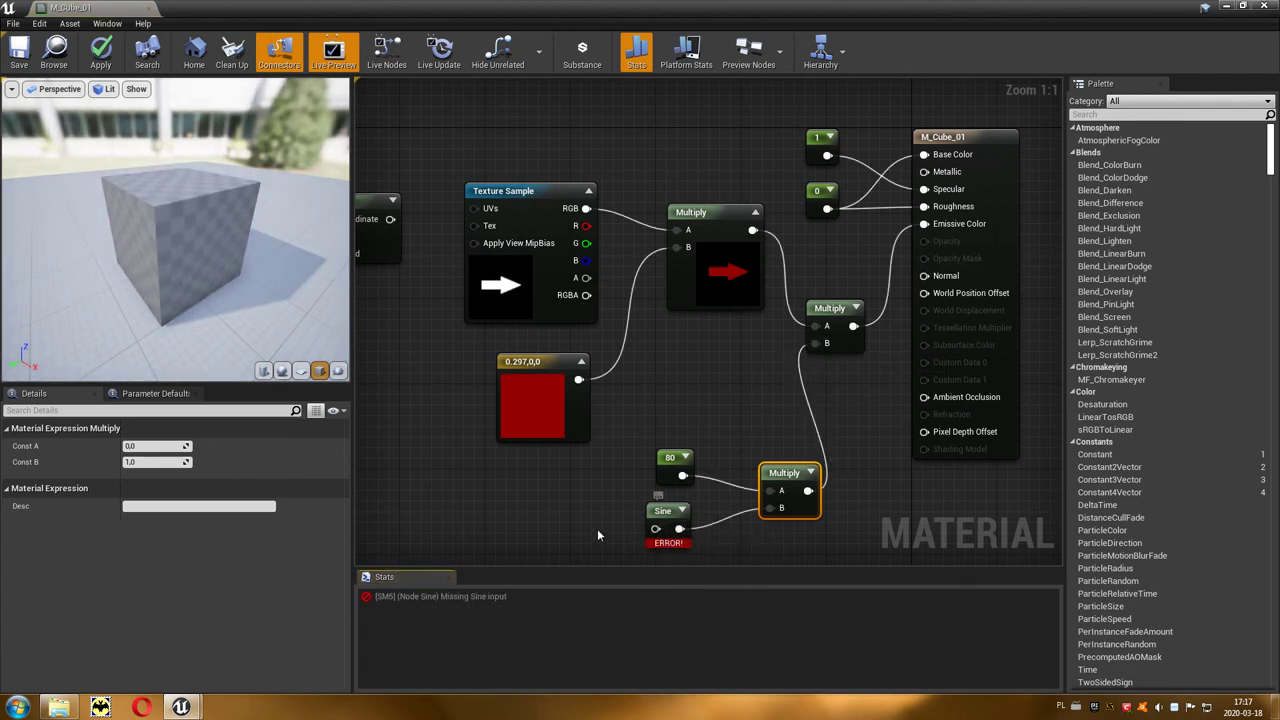
Add a Time node driving the Sine input, and apply the material.
right_click(545, 525)
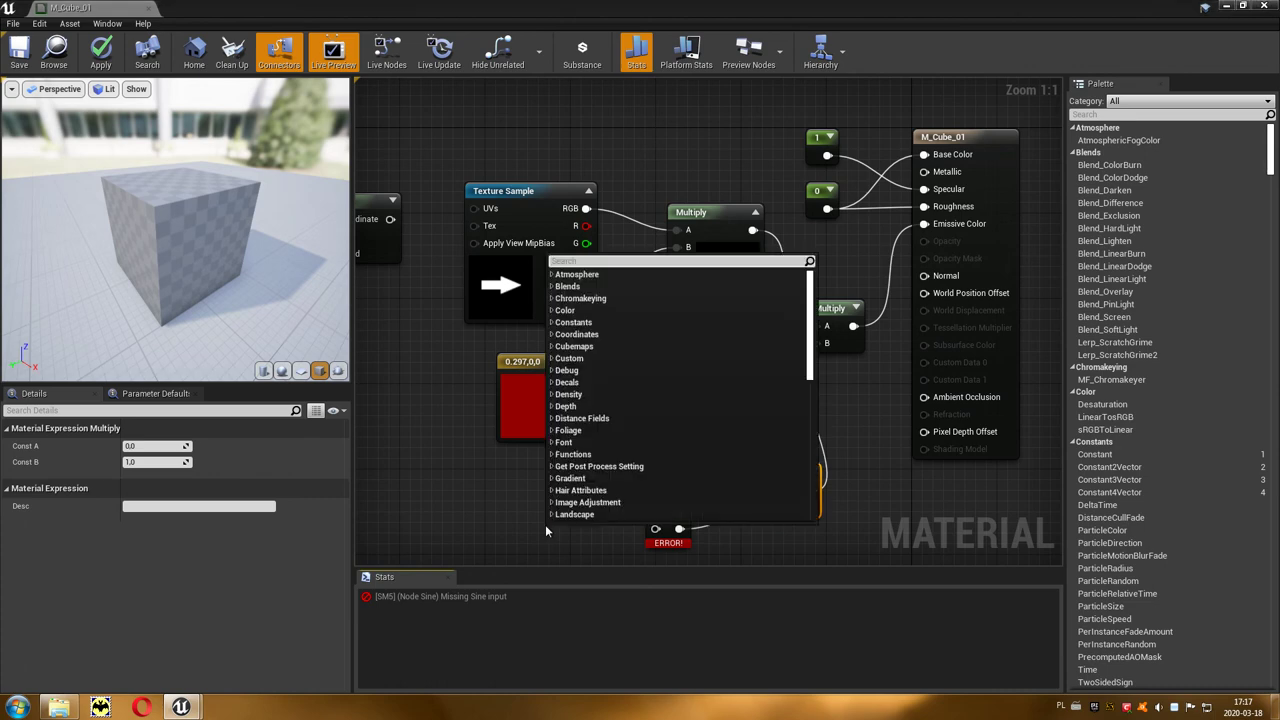
text(time)
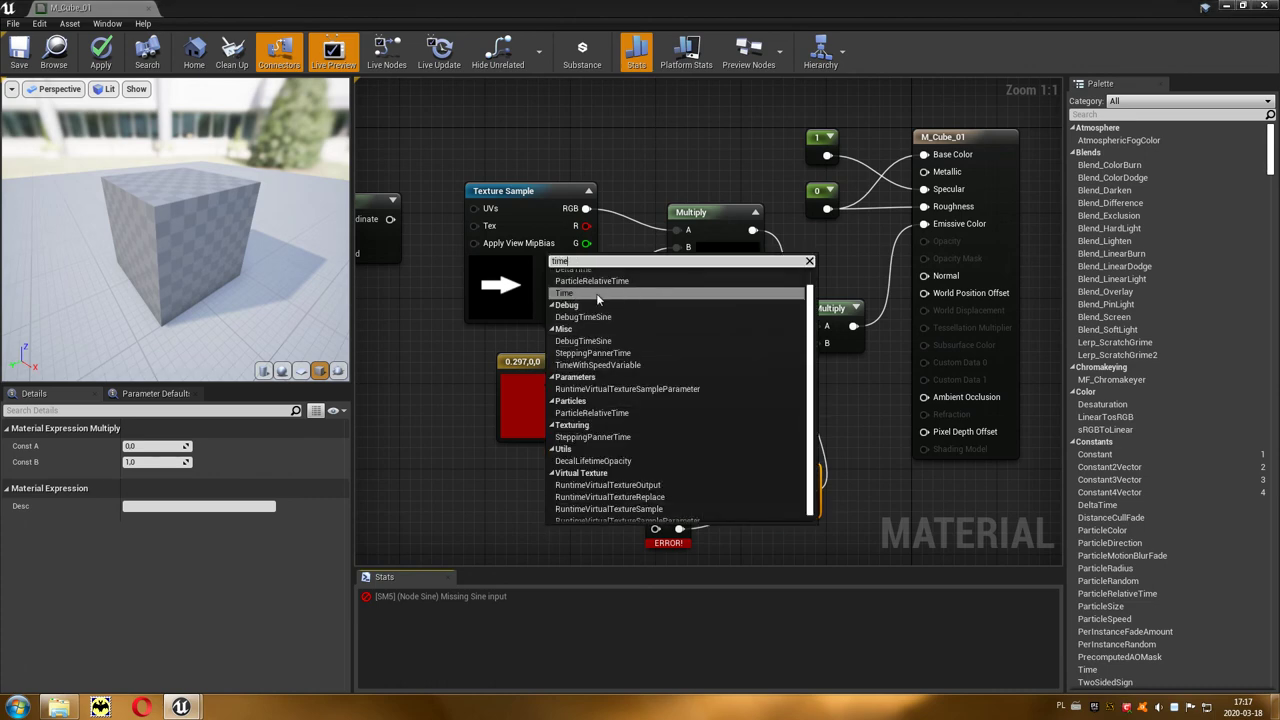
click(596, 293)
mouse_move(583, 537)
mouse_down()
mouse_move(577, 512)
mouse_move(593, 543)
mouse_up()
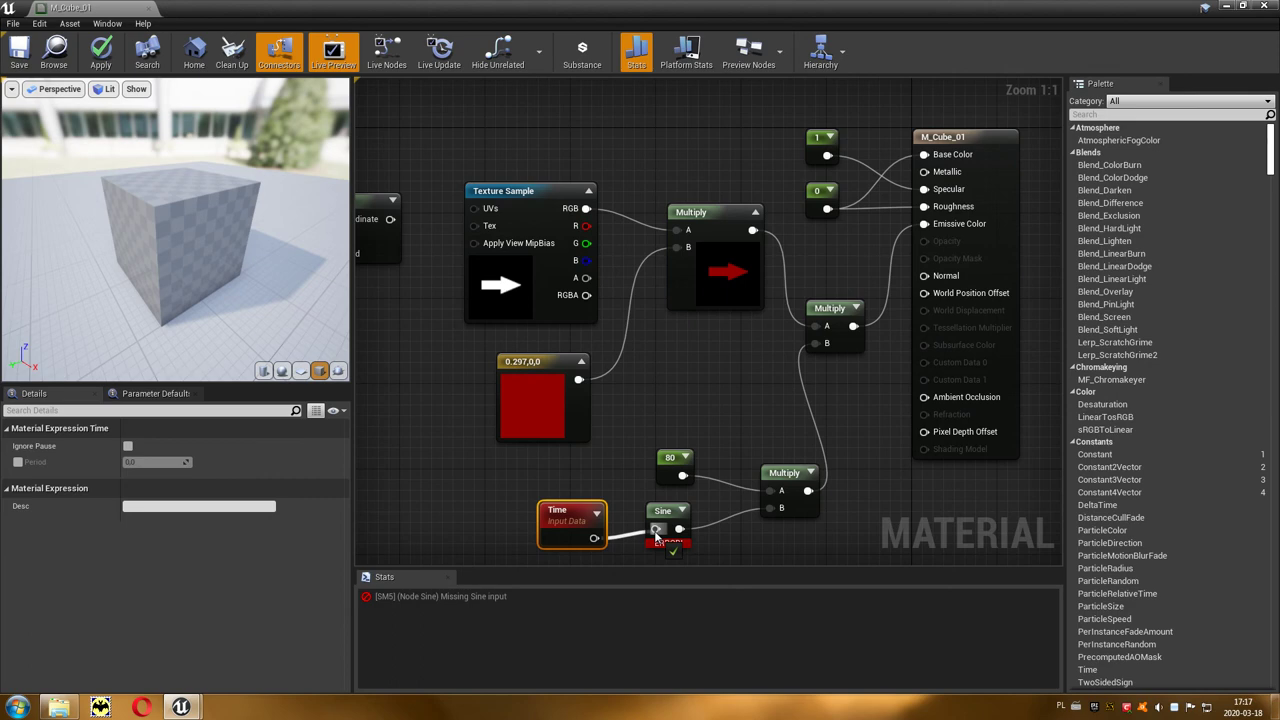
drag(656, 538, 655, 530)
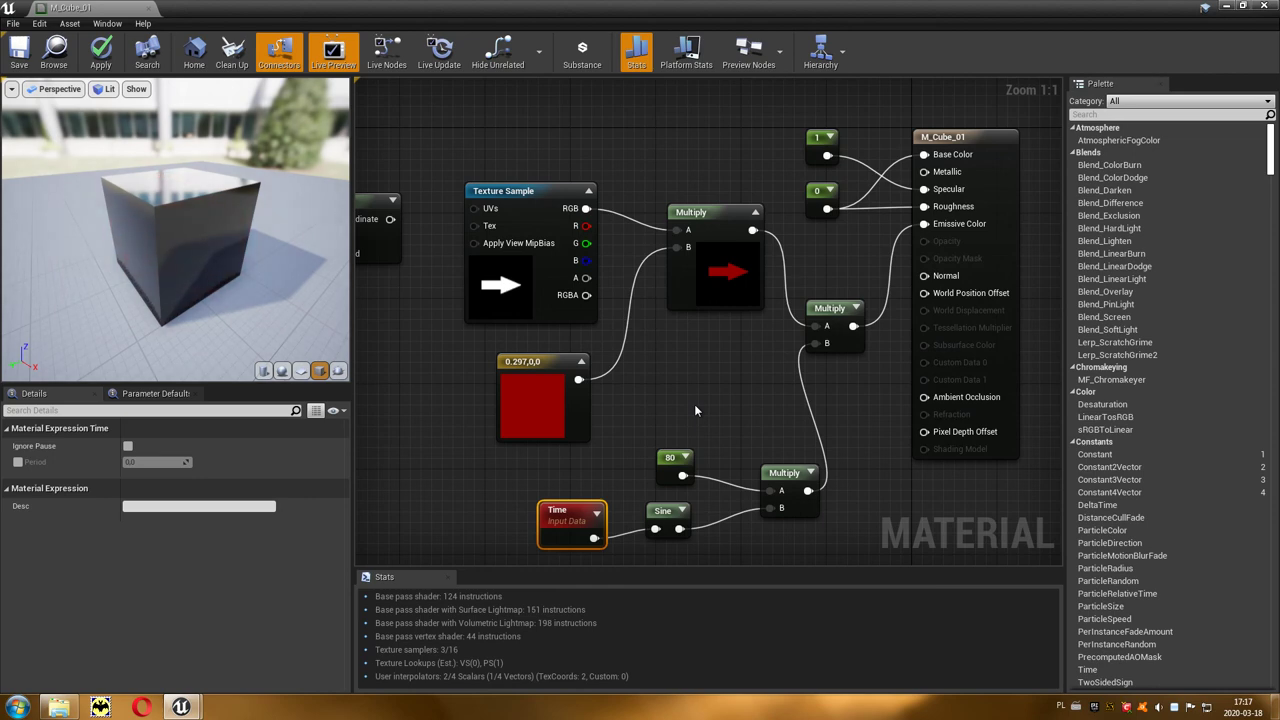
click(111, 62)
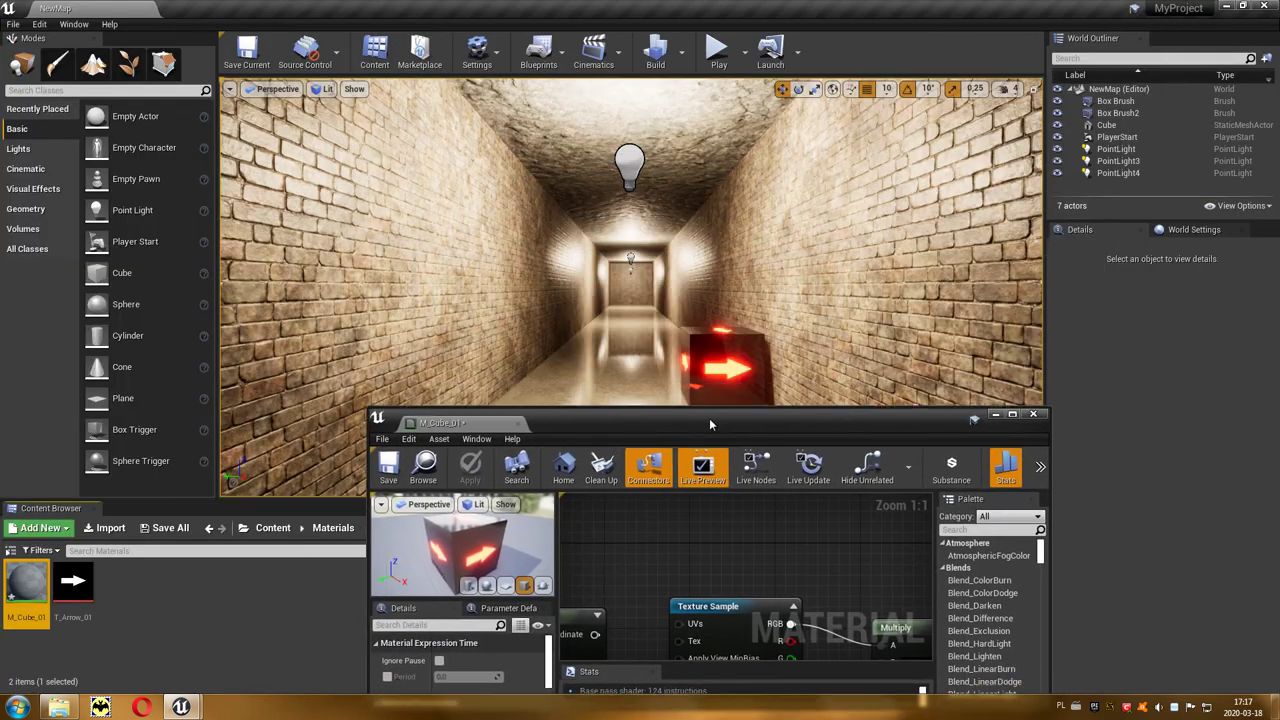
Drag the material editor aside to check the pulsing cube in the level, then maximize it again.
drag(787, 13, 690, 455)
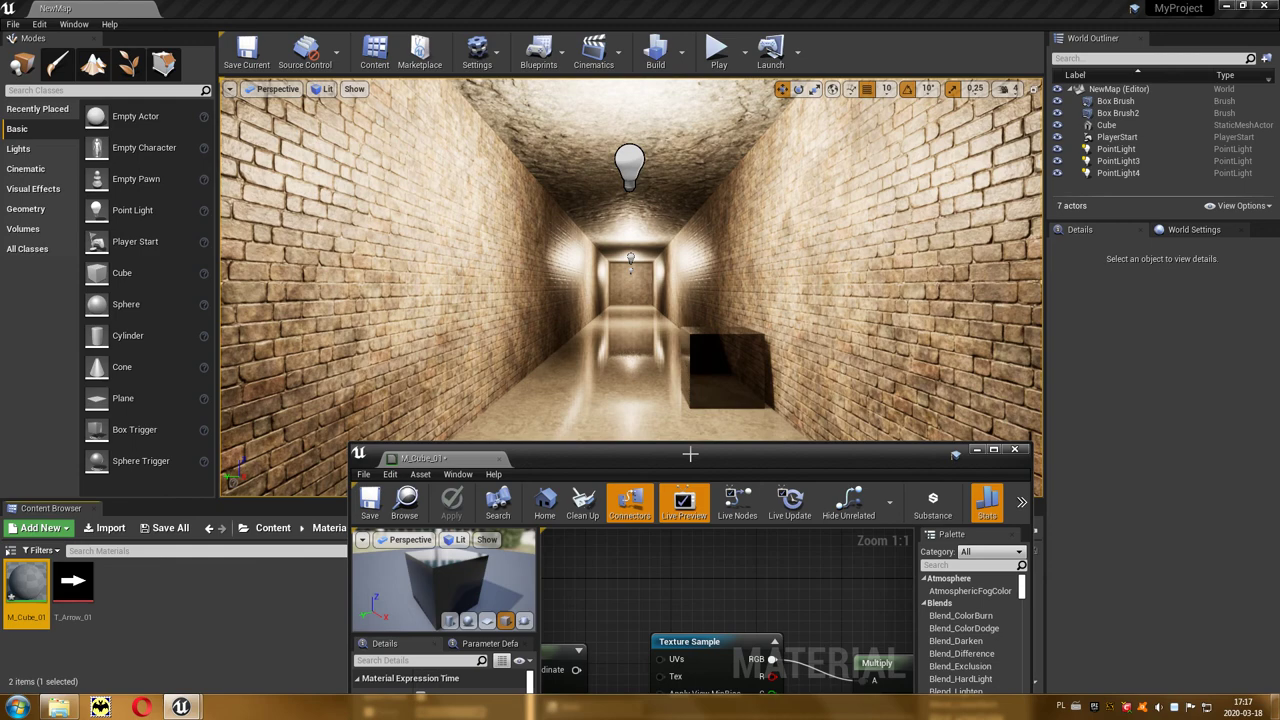
drag(690, 455, 576, 218)
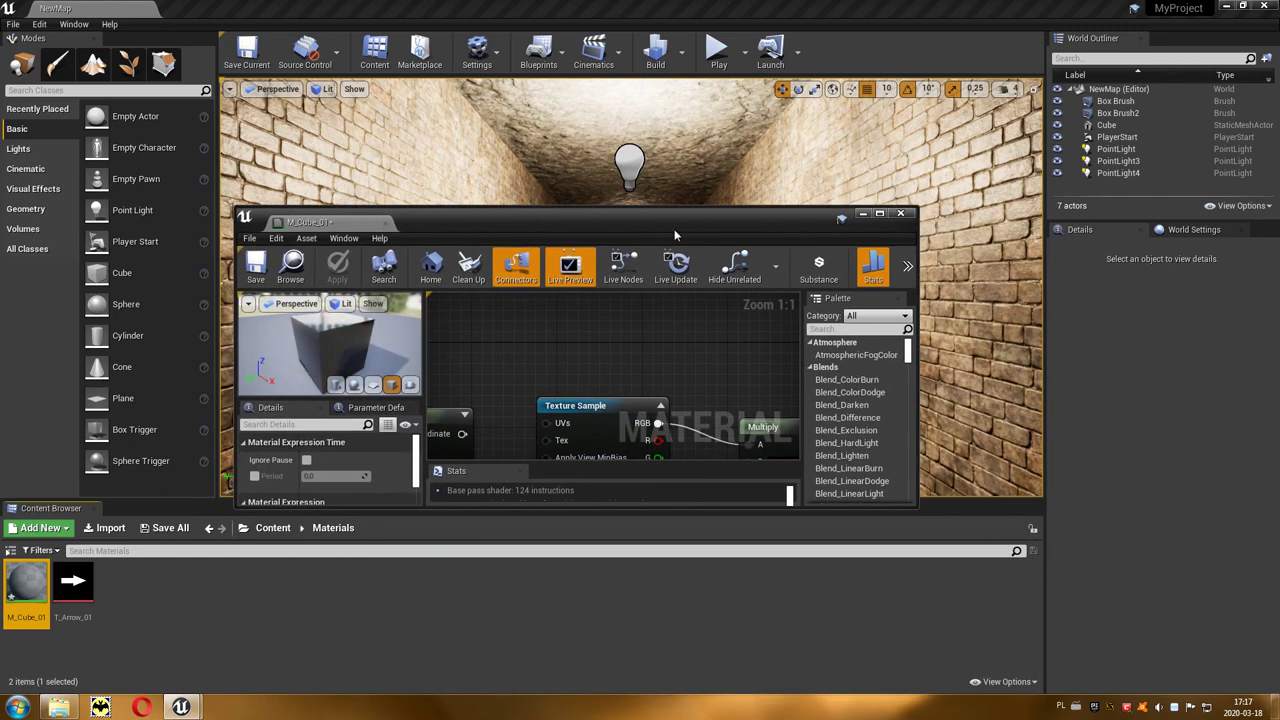
click(879, 215)
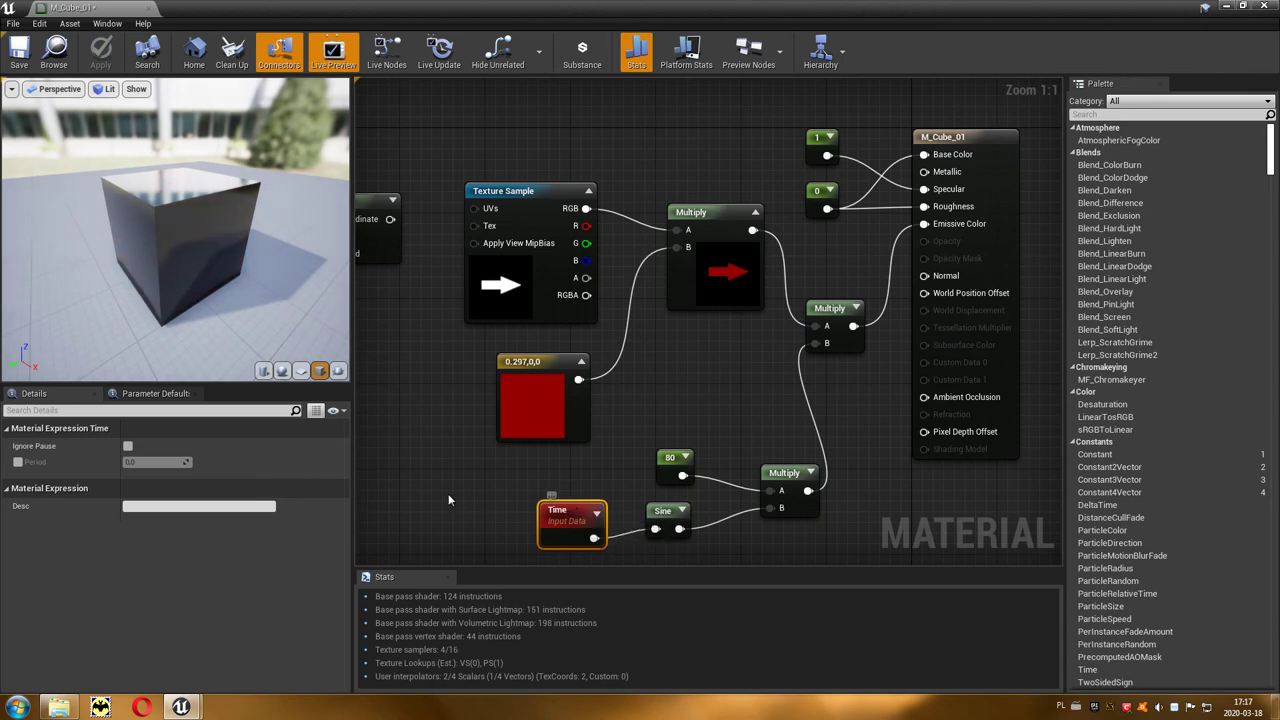
Give the Time node a 0.5 wrap period, apply the material, and close the editor.
click(18, 463)
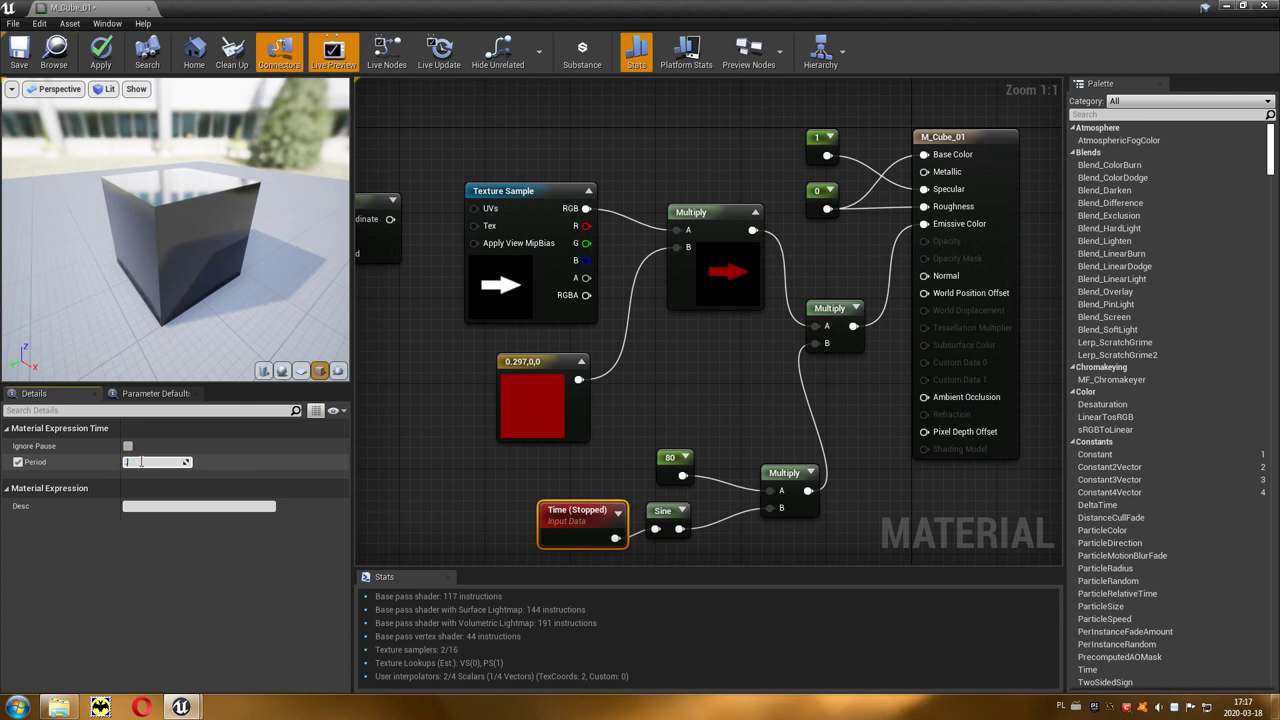
text(0.5)
key(Return)
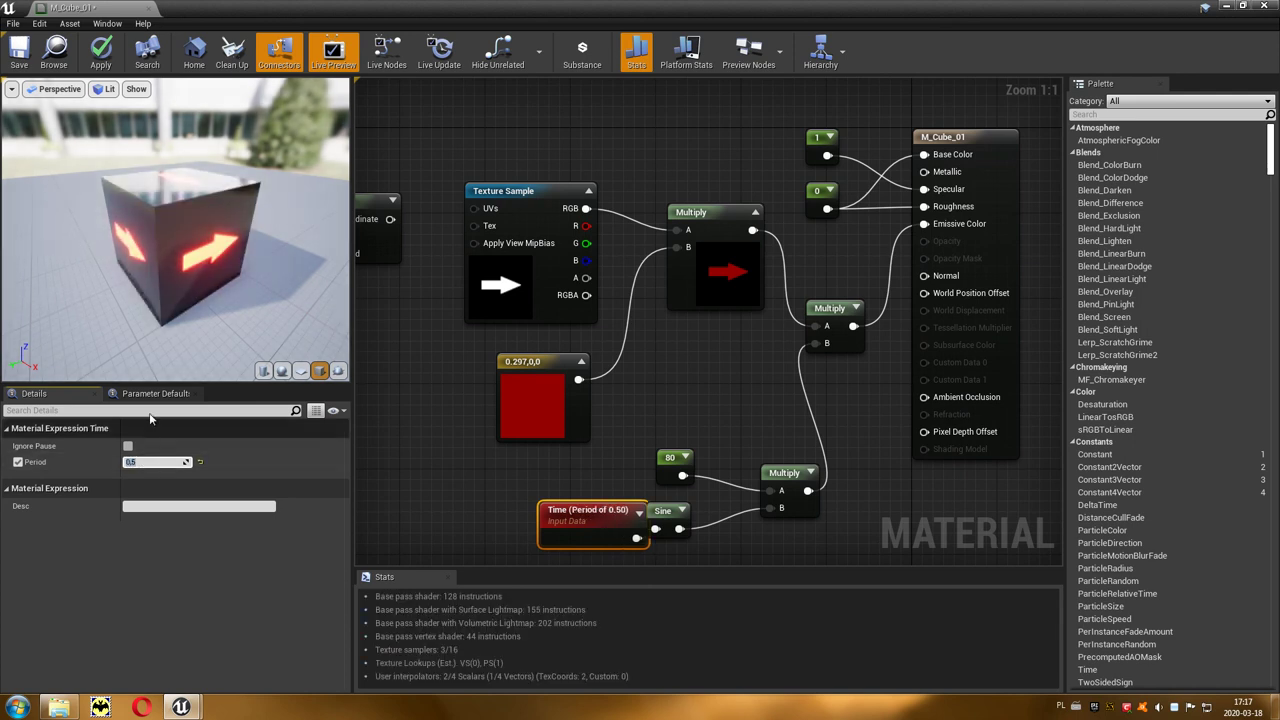
click(102, 61)
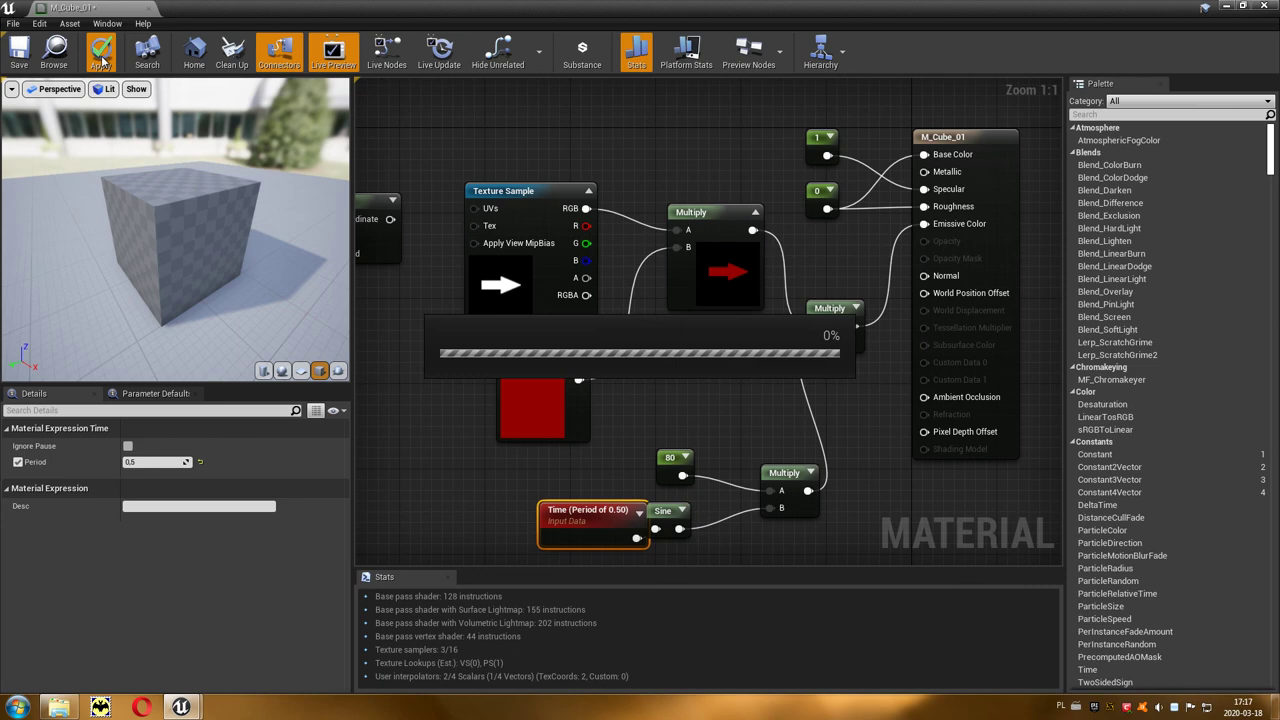
drag(640, 8, 592, 486)
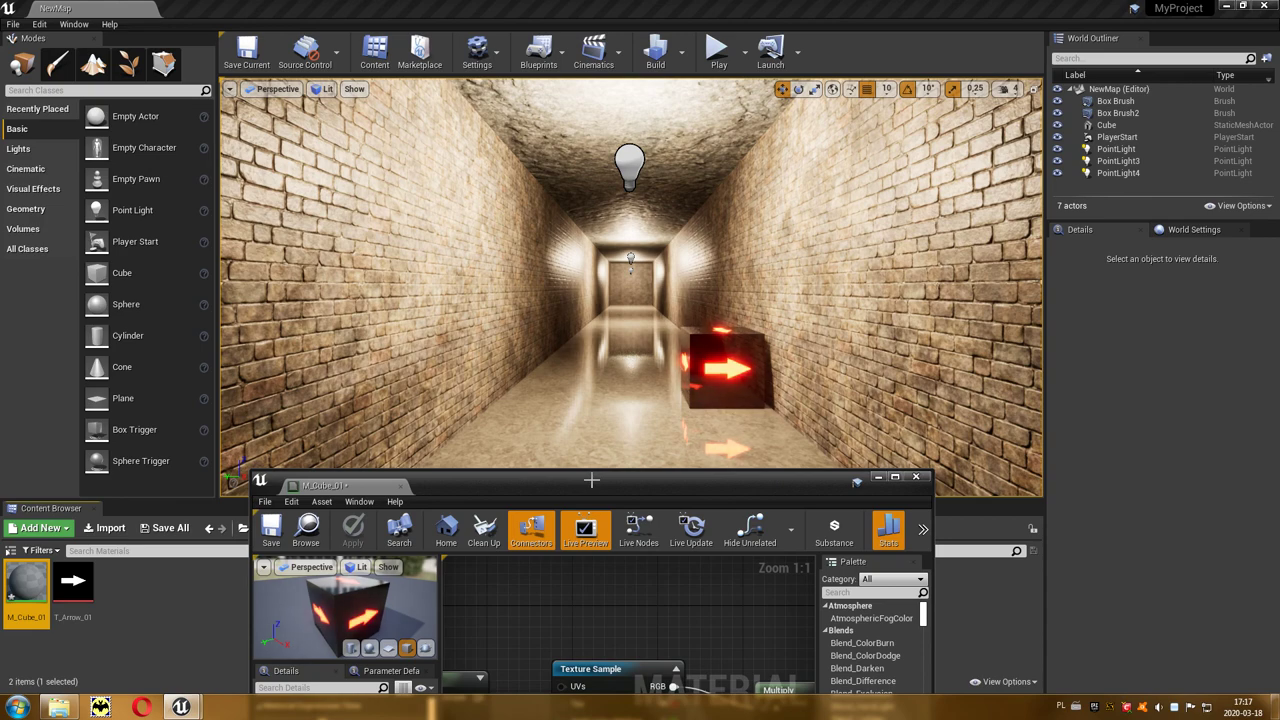
click(916, 477)
Play-test the corridor, firing and walking toward the cube, then stop and select the cube.
click(718, 52)
click(697, 128)
key(w)
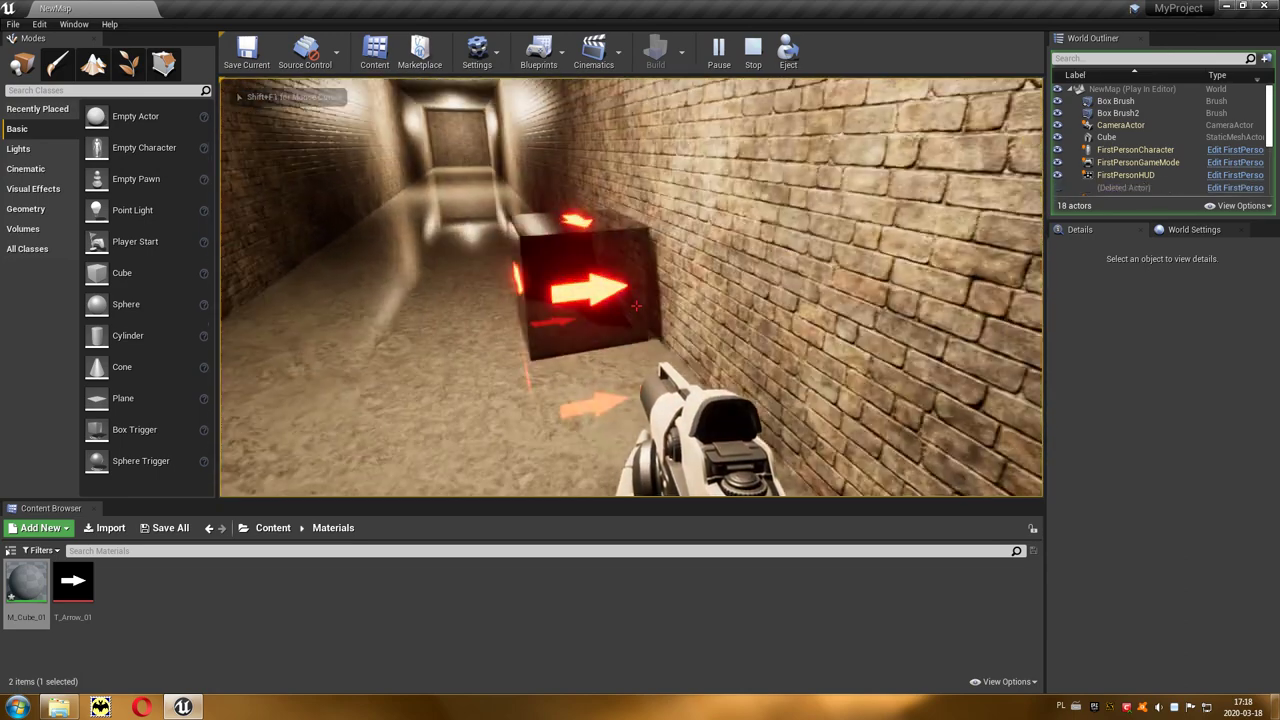
key(w)
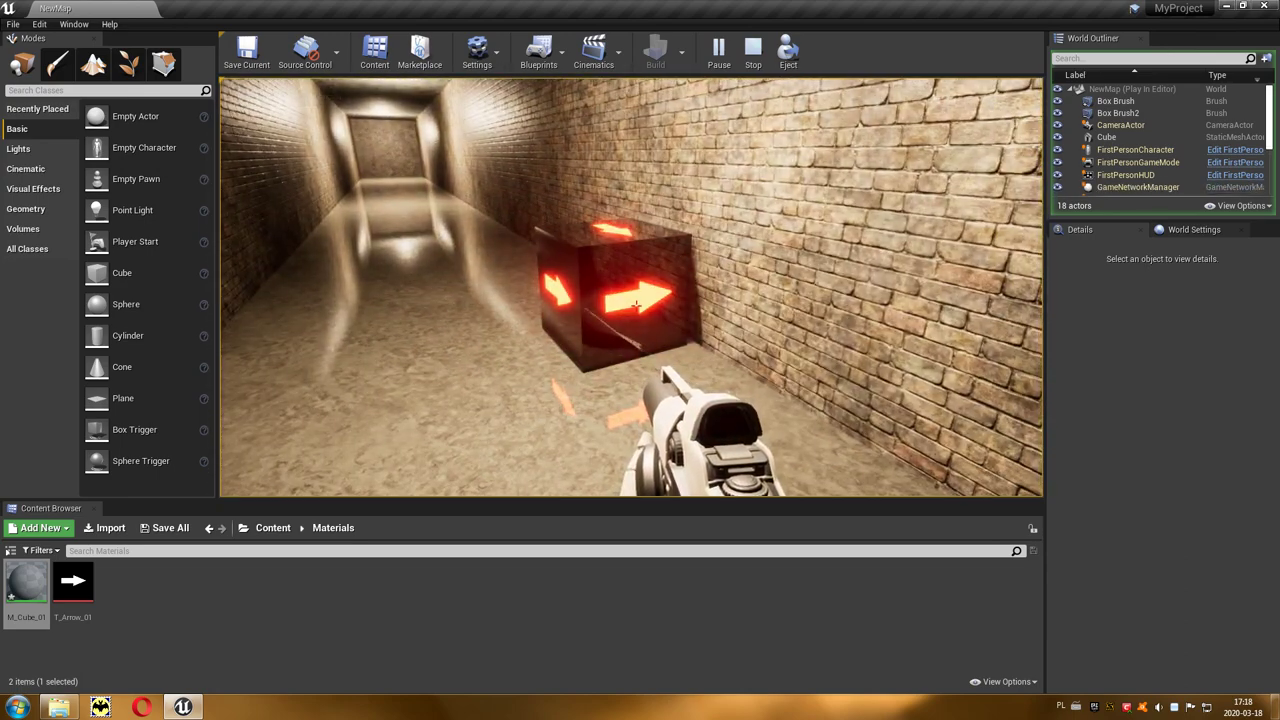
key(Escape)
click(612, 286)
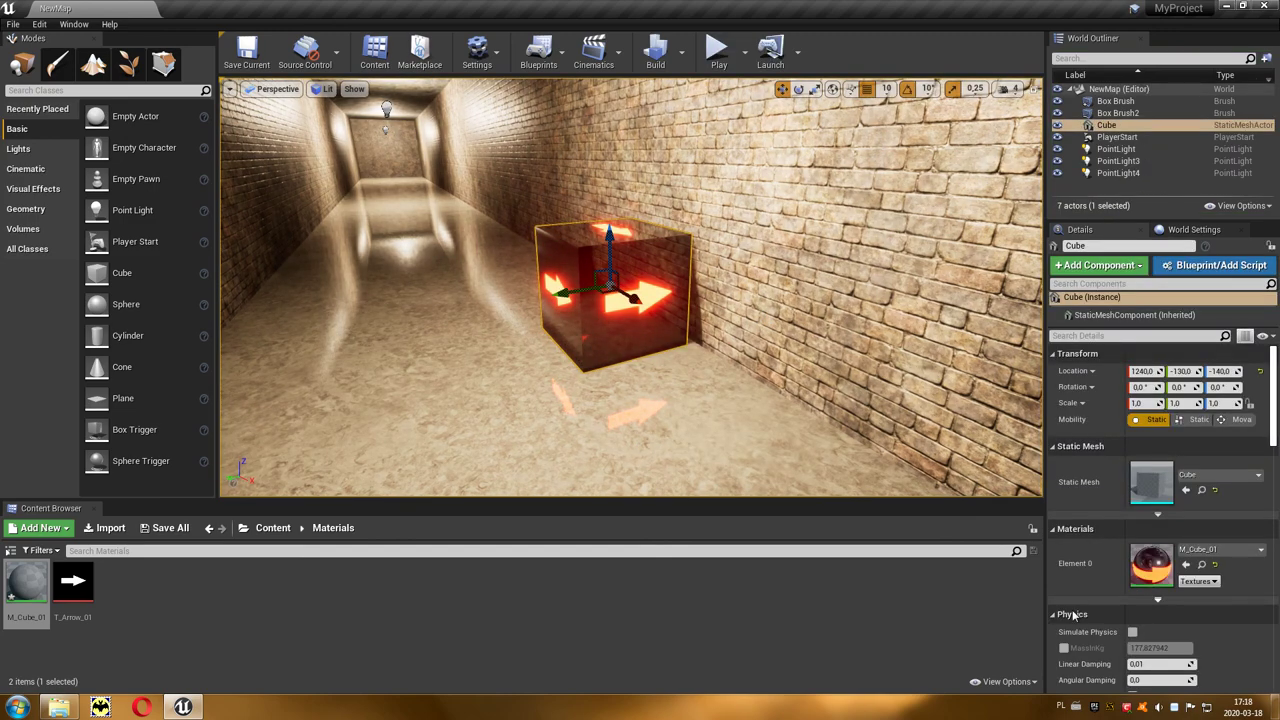
Enable Simulate Physics on the cube, then play, shoot it, and follow it down the corridor.
click(1133, 632)
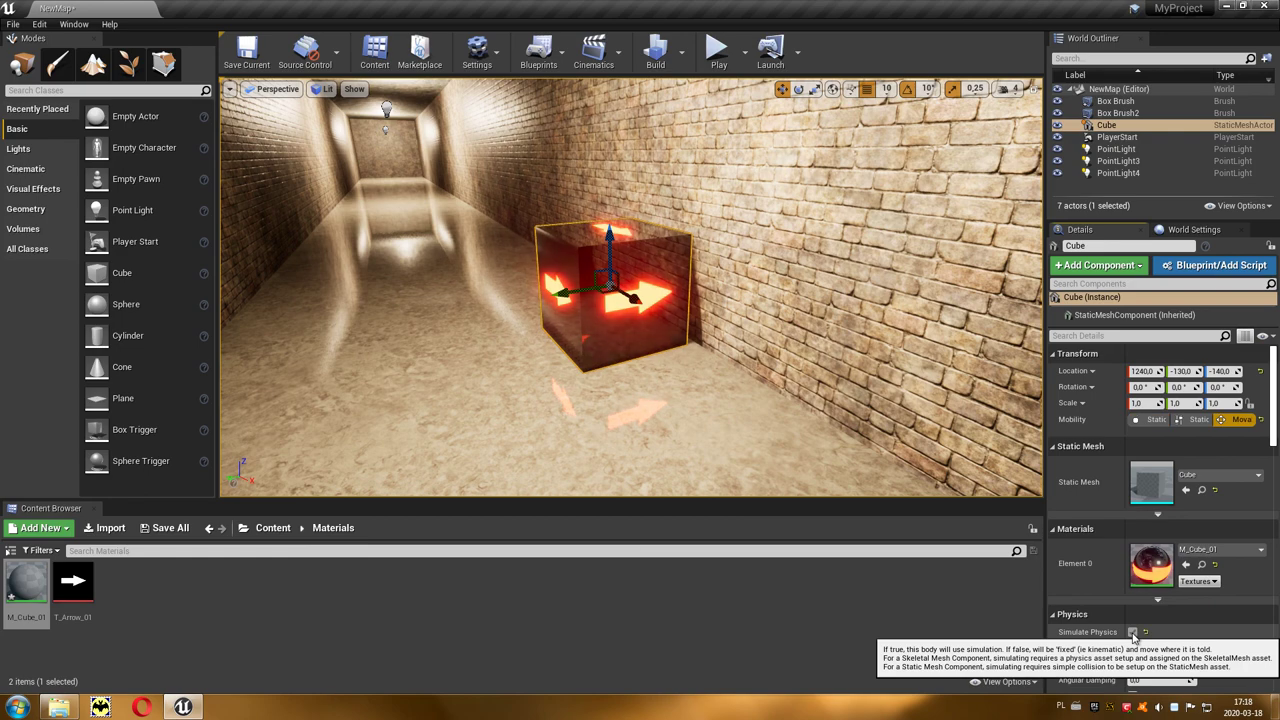
click(716, 50)
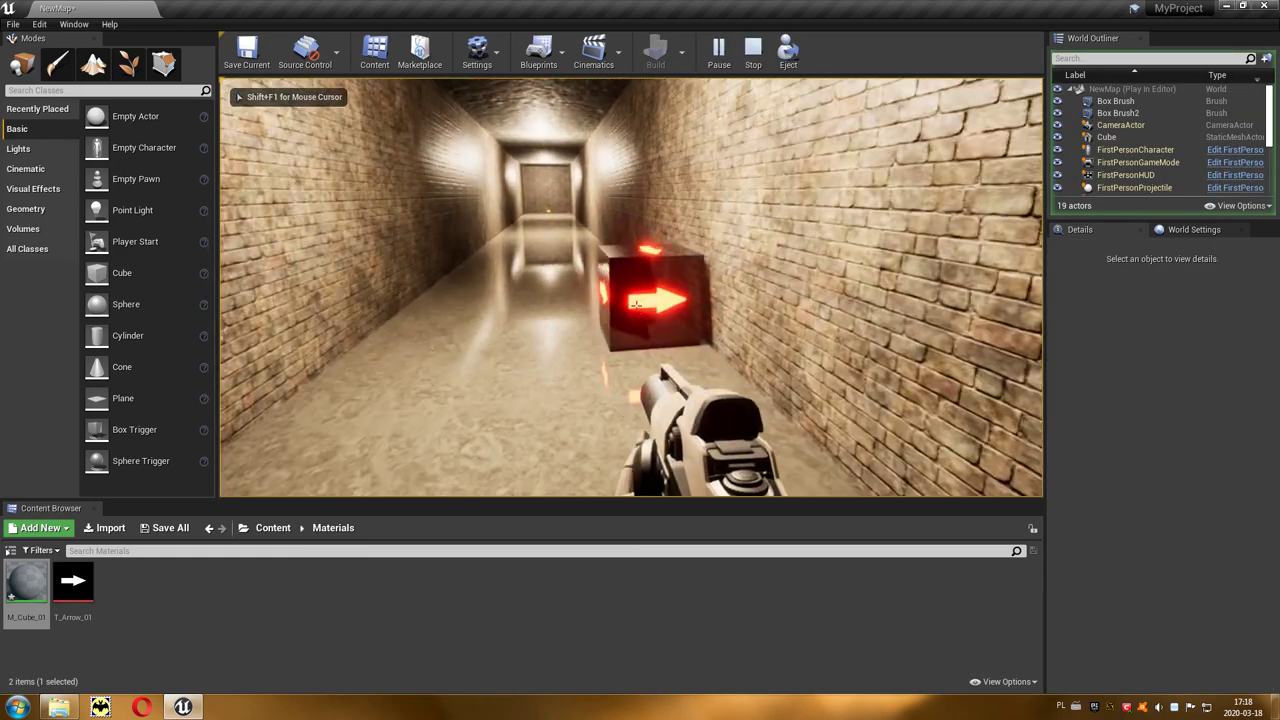
click(632, 302)
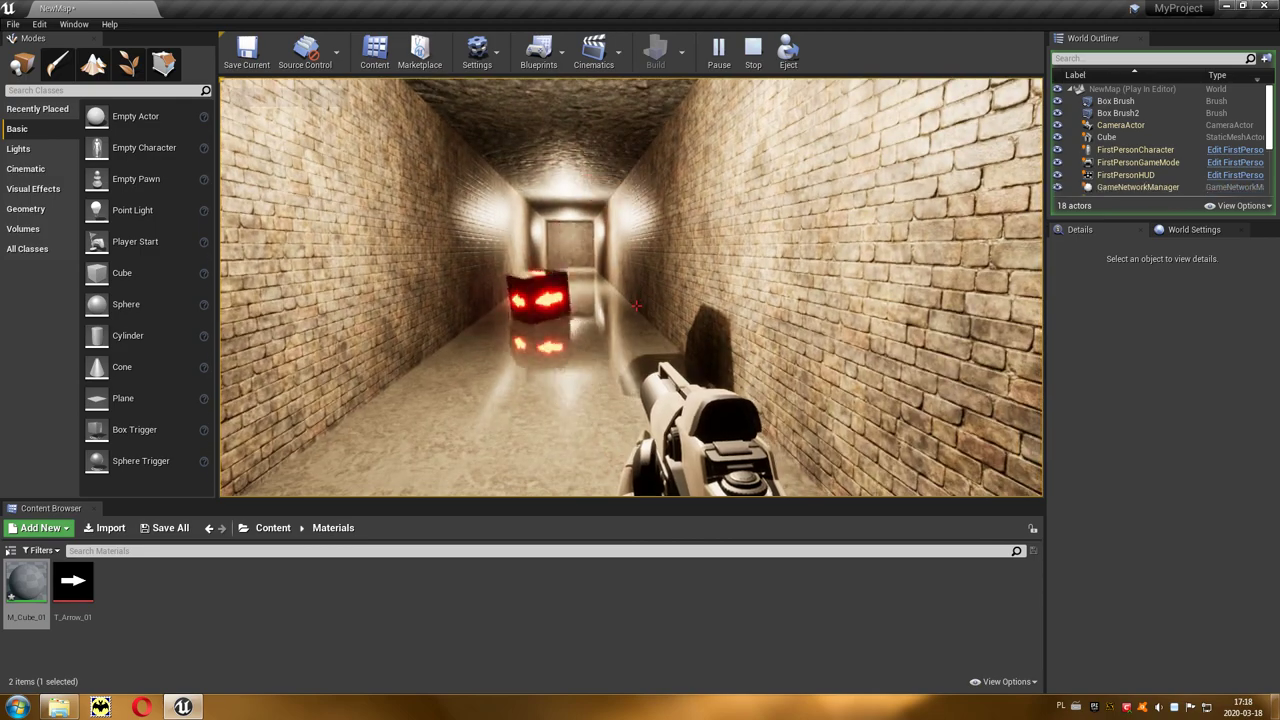
key(w)
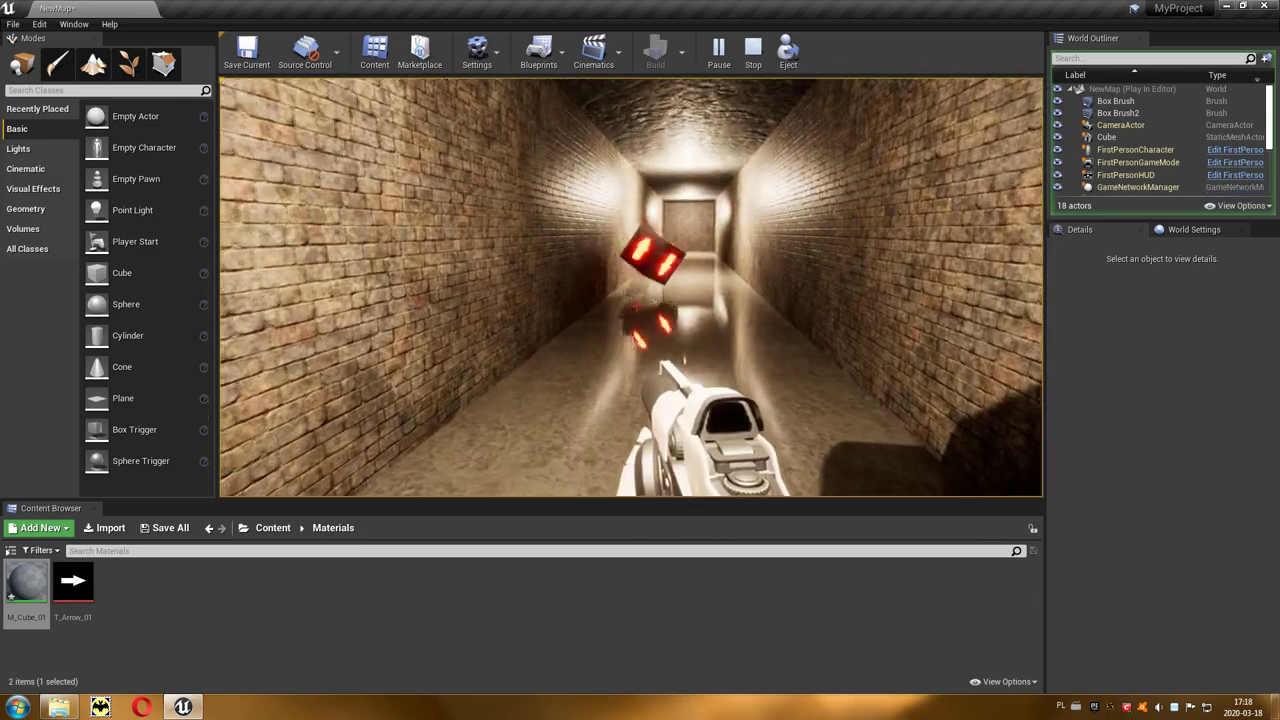
key(w)
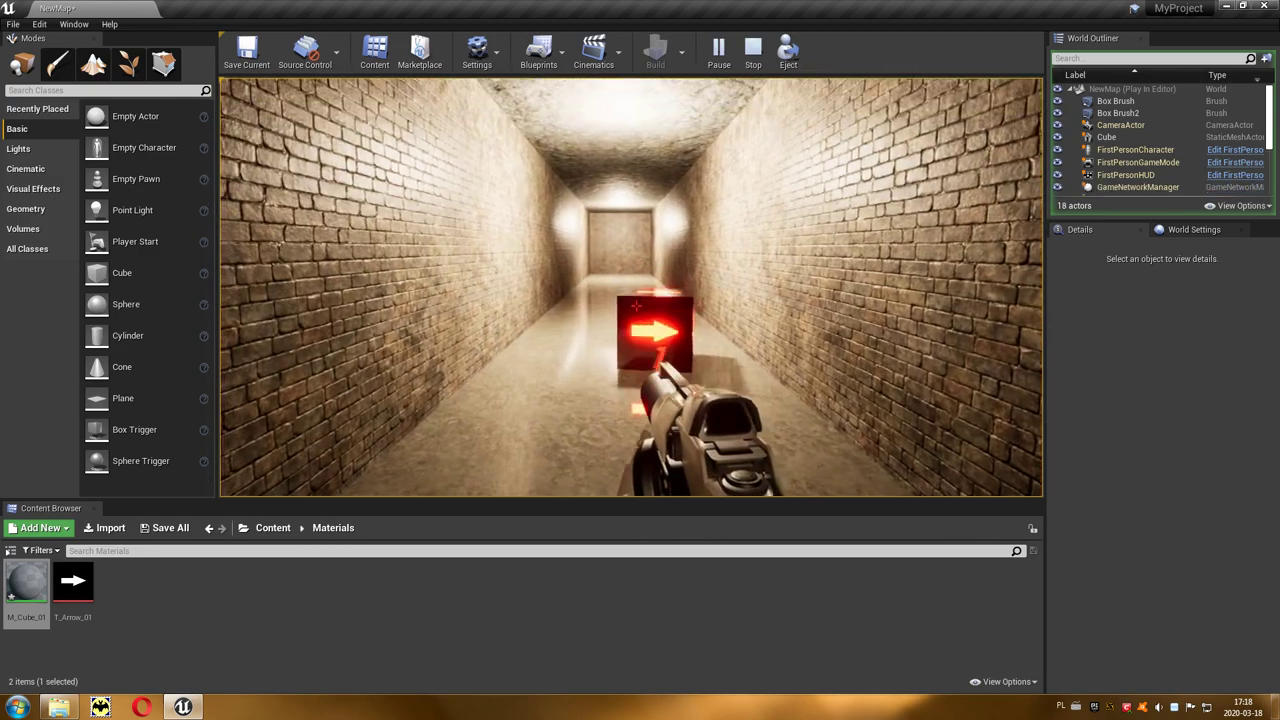
key(w)
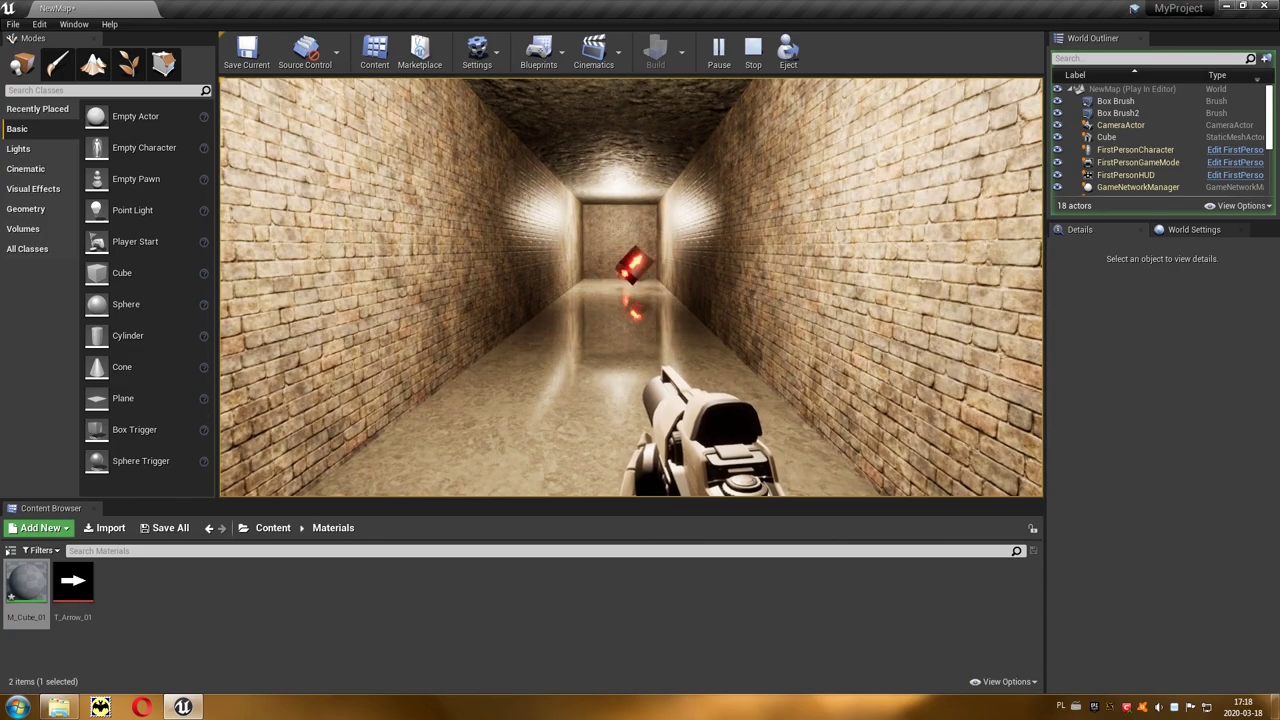
key(w)
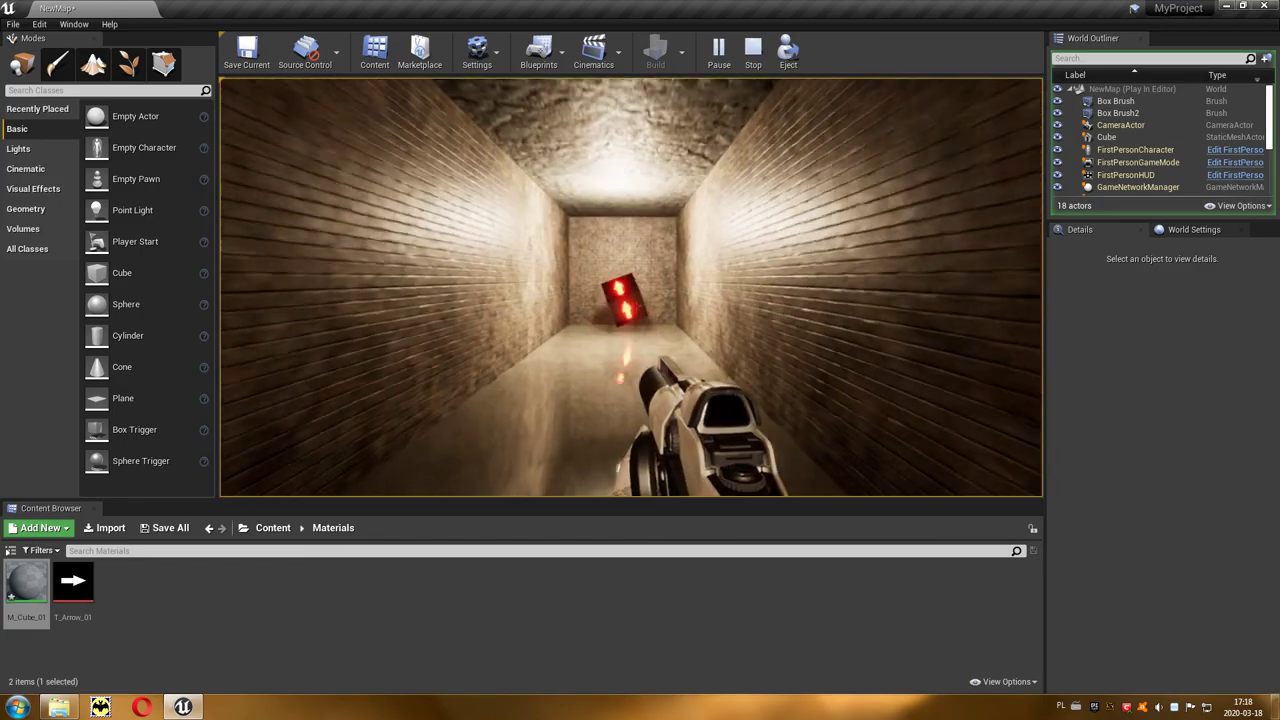